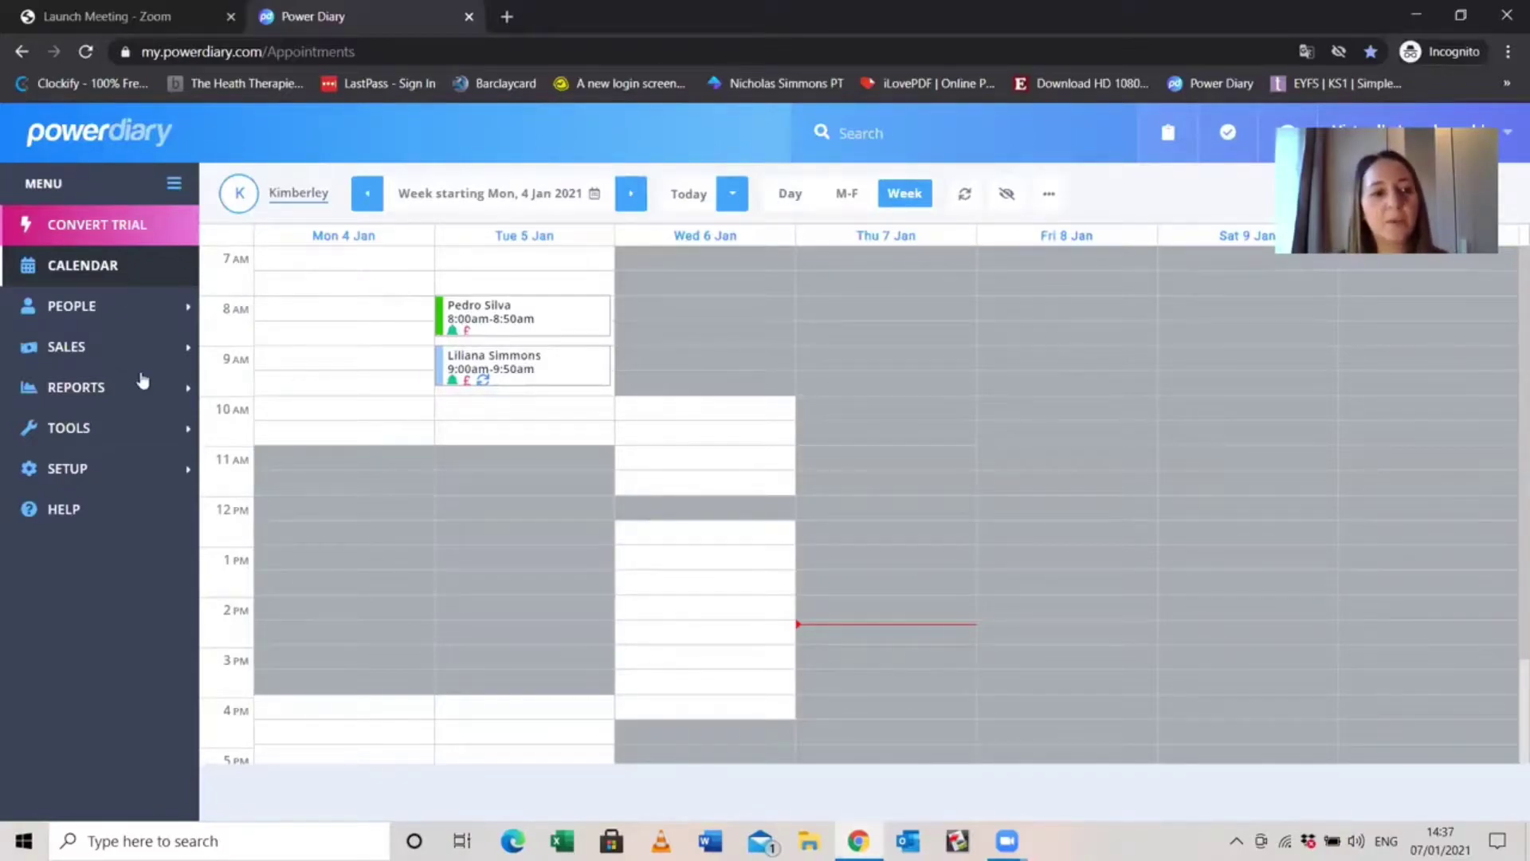
- Create a new client from People > Create with the client's first and last name
mouse_move(610, 333)
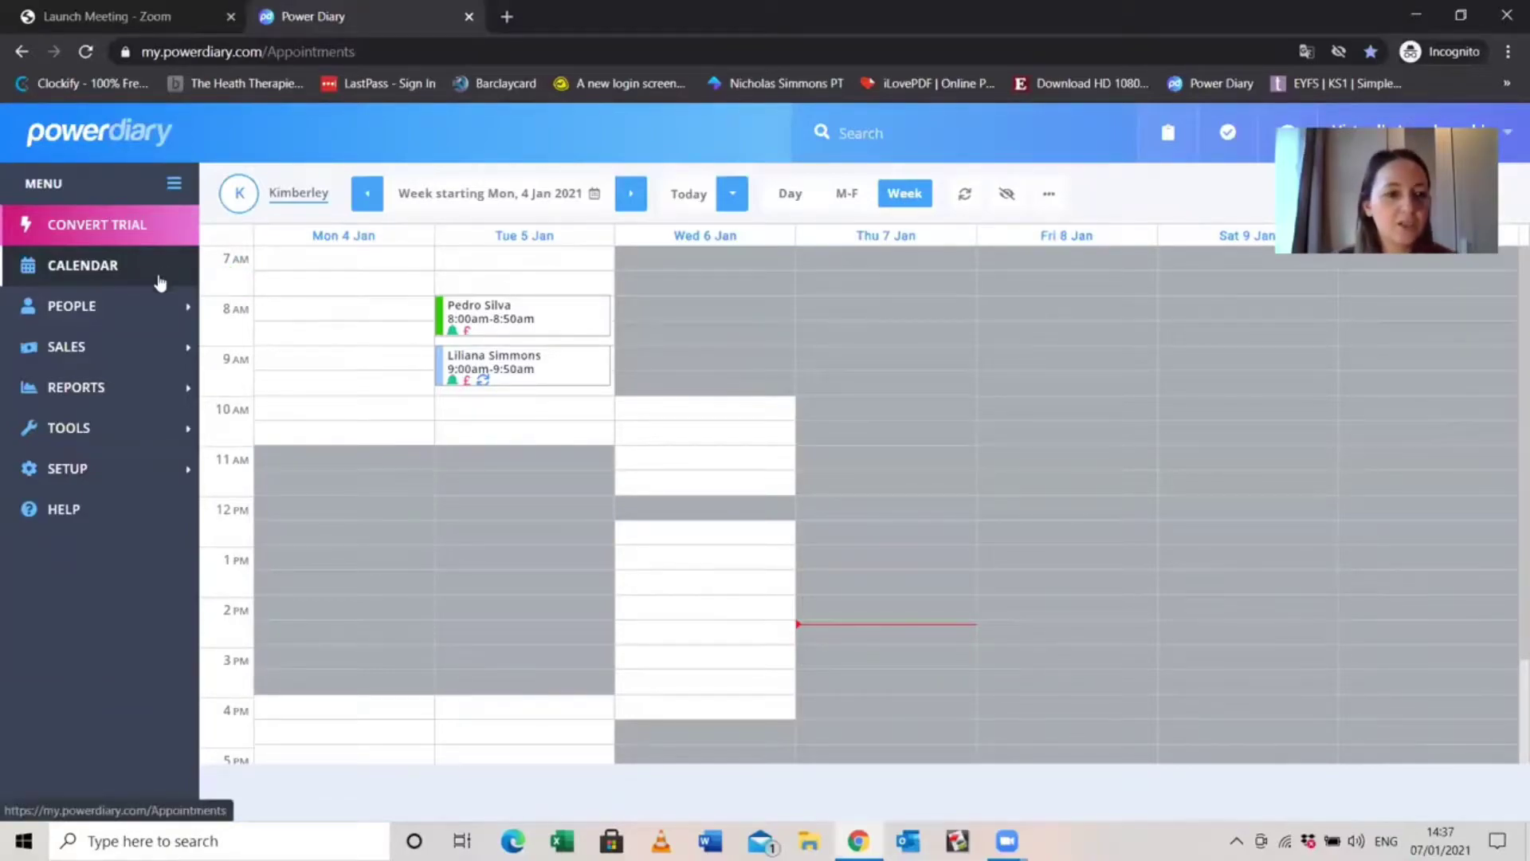
click(94, 310)
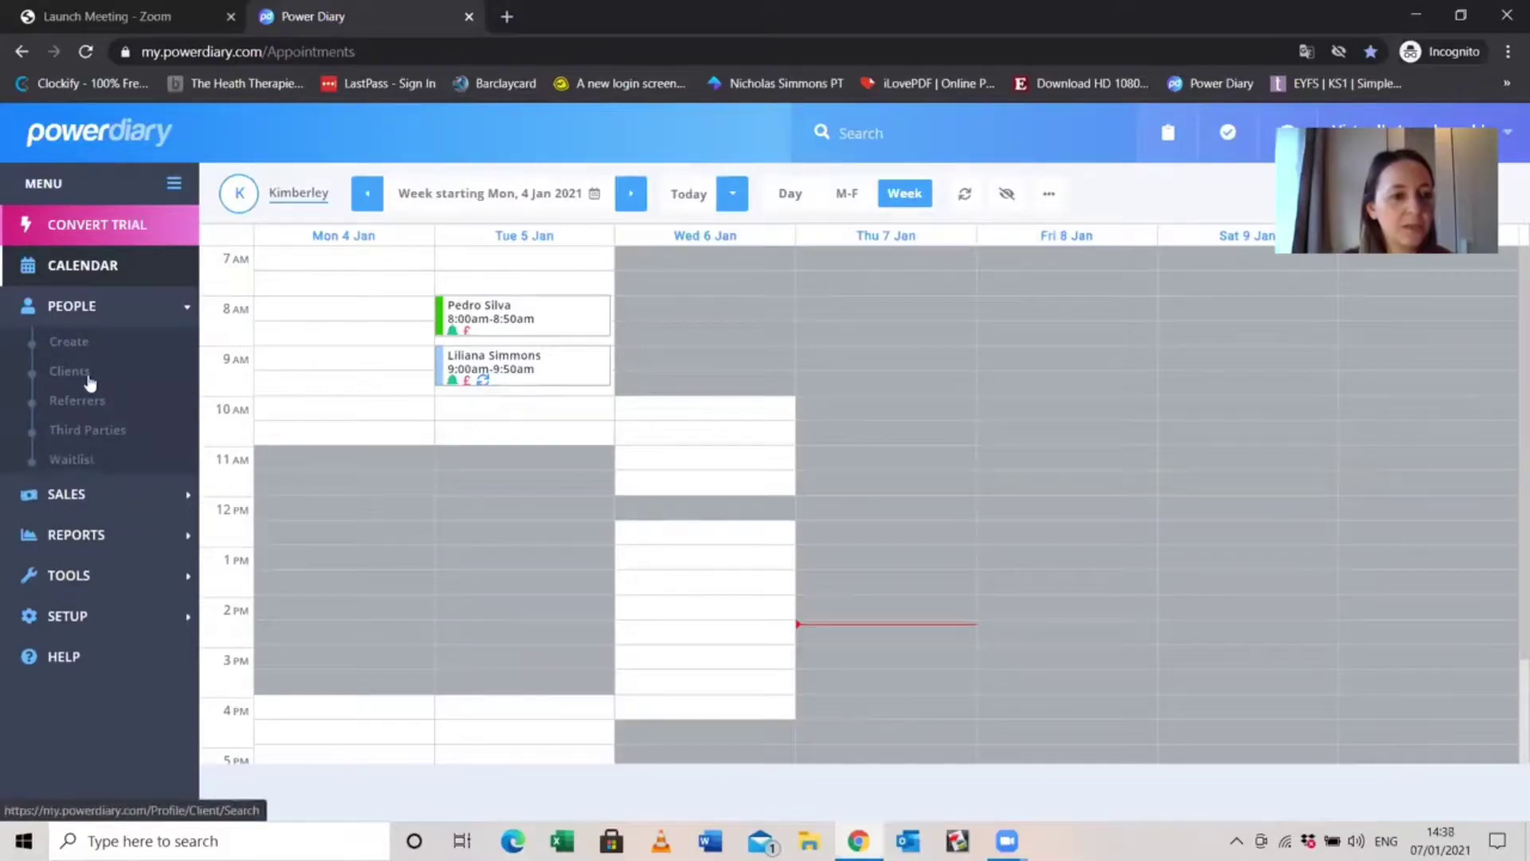
click(86, 342)
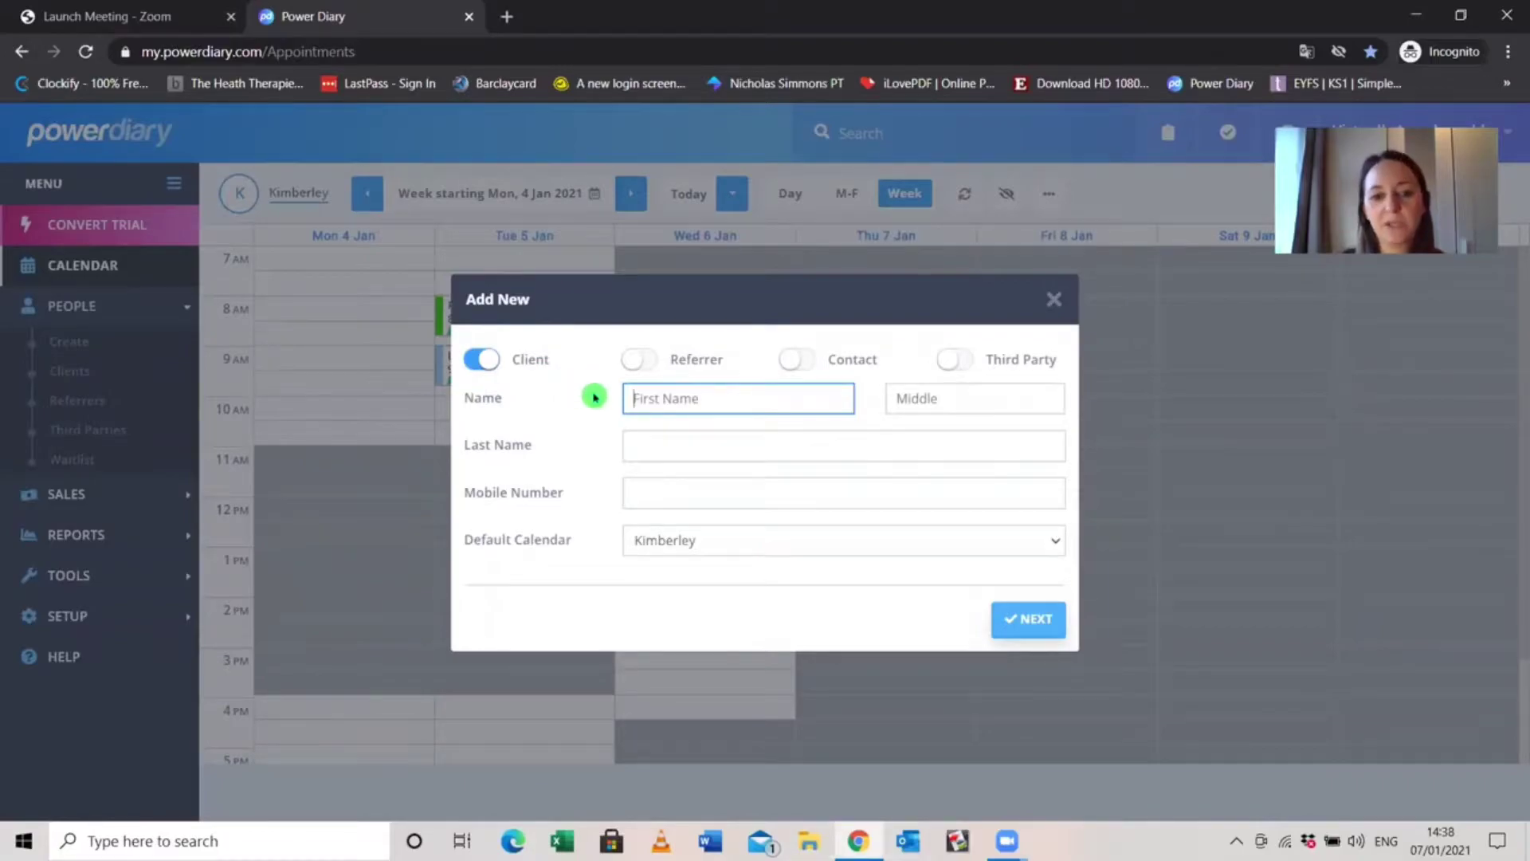
text(david)
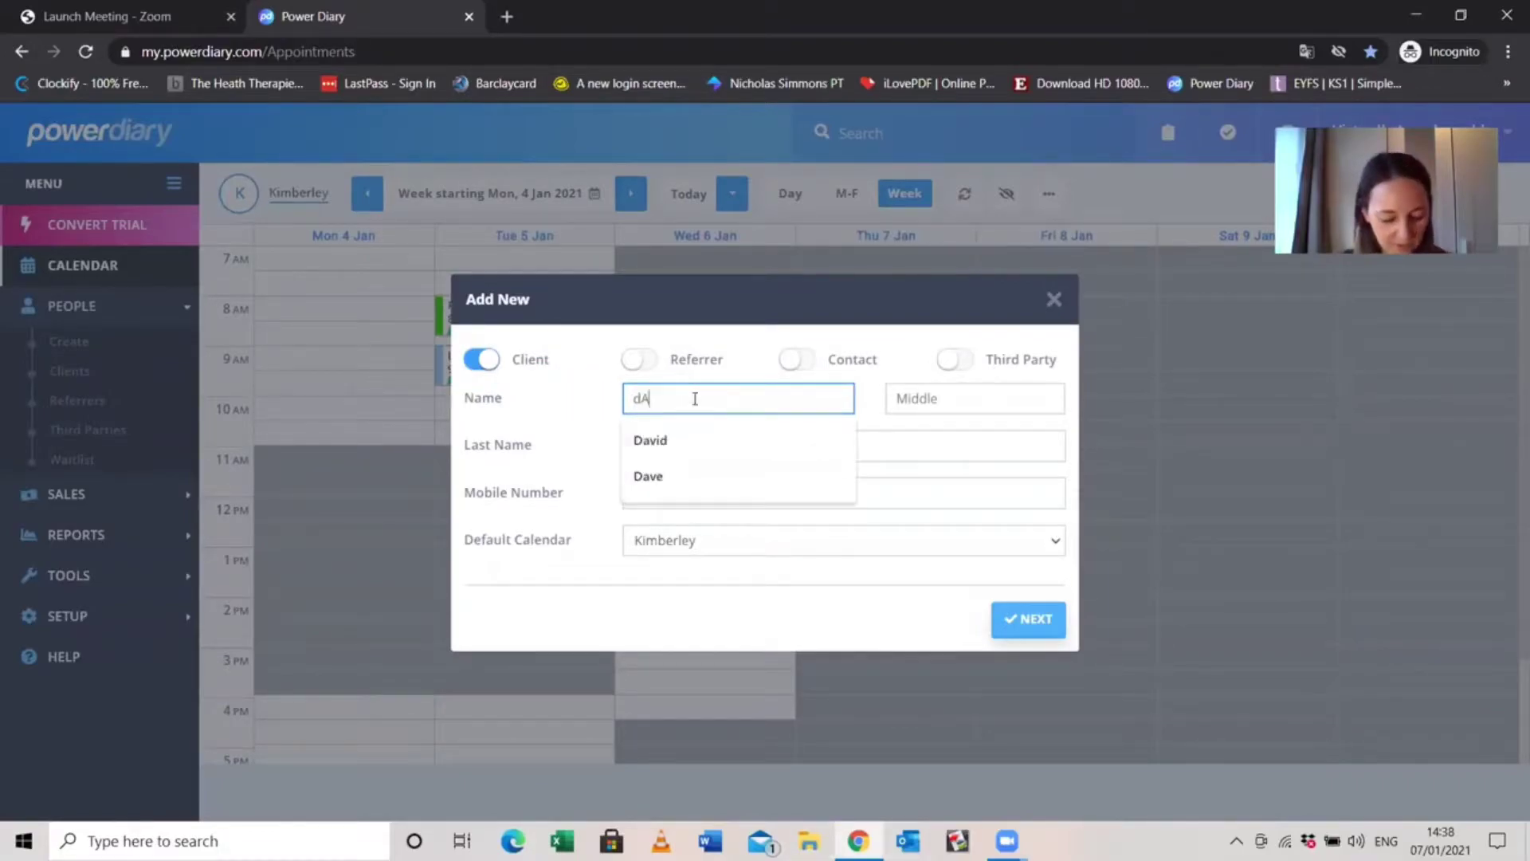
key(BackSpace)
key(BackSpace)
key(BackSpace)
key(BackSpace)
key(BackSpace)
text(David)
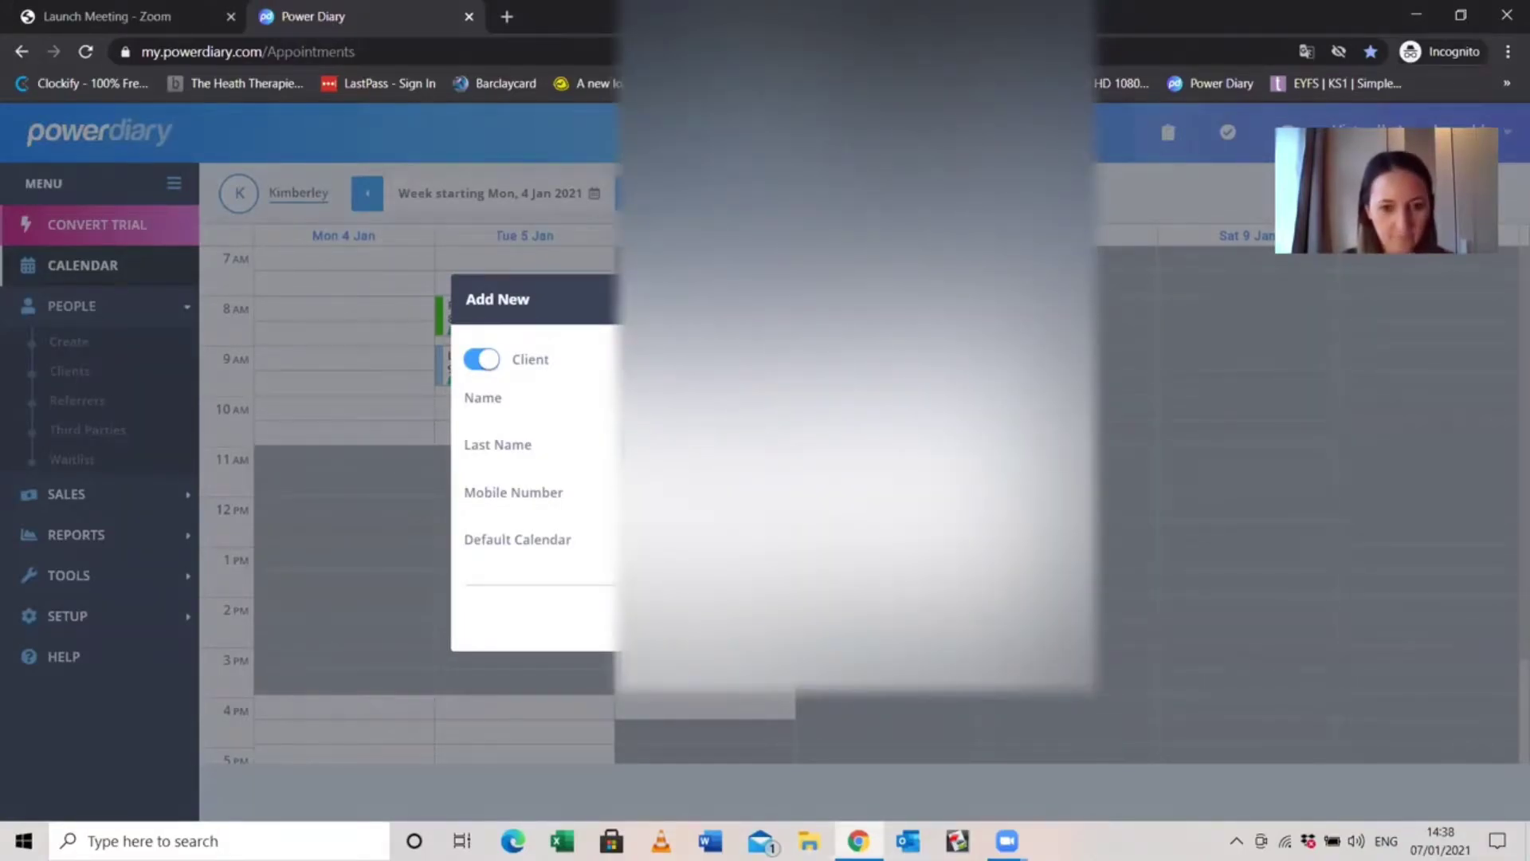
click(697, 451)
text(Beckham)
click(1014, 616)
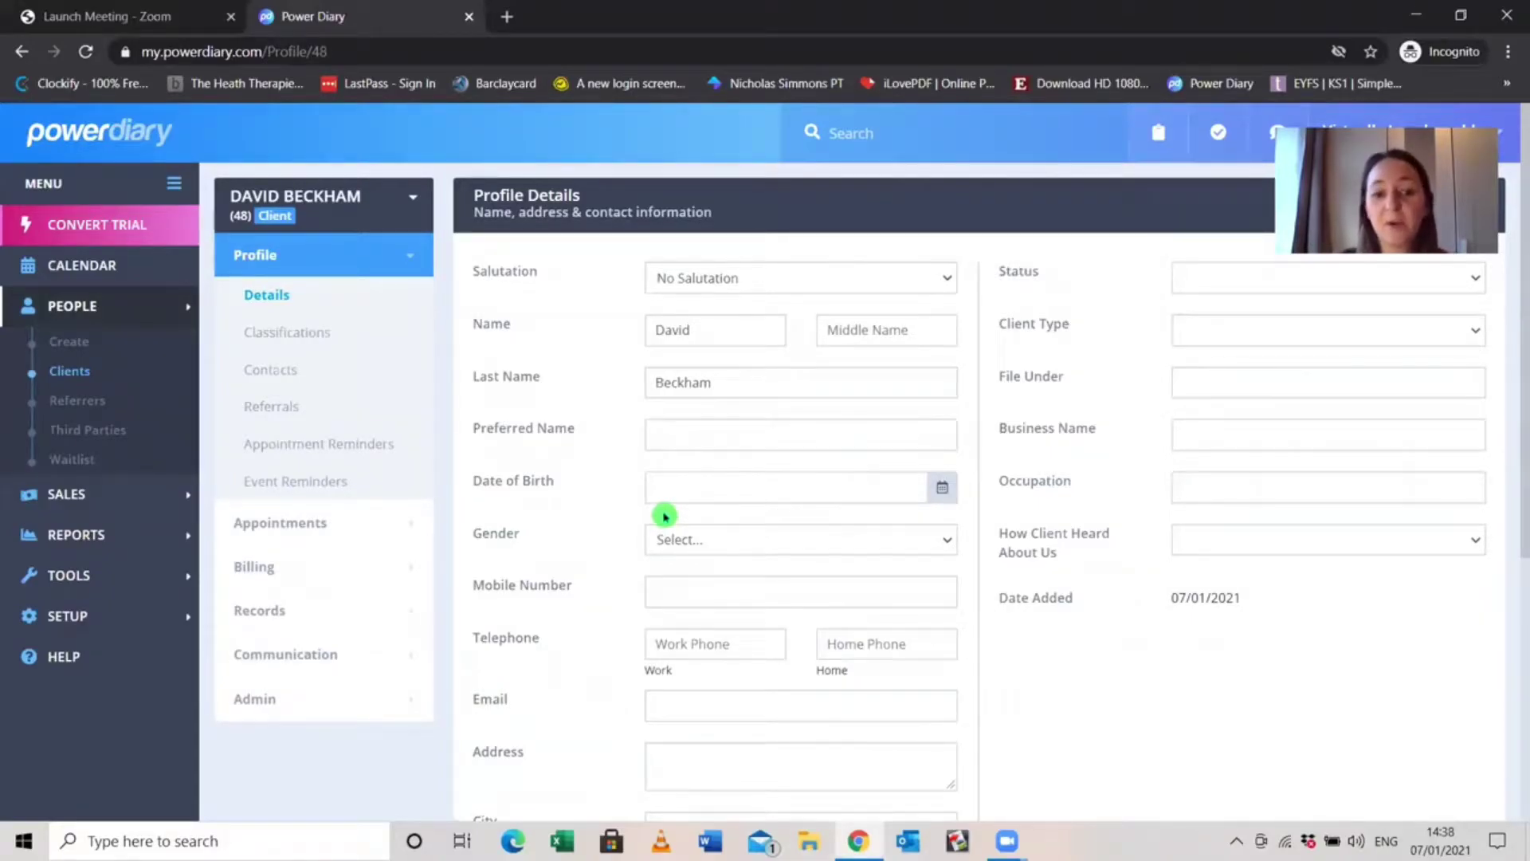
- Review the salutation, gender and date-of-birth fields, leaving them unchanged
scroll(665, 516, down, 1)
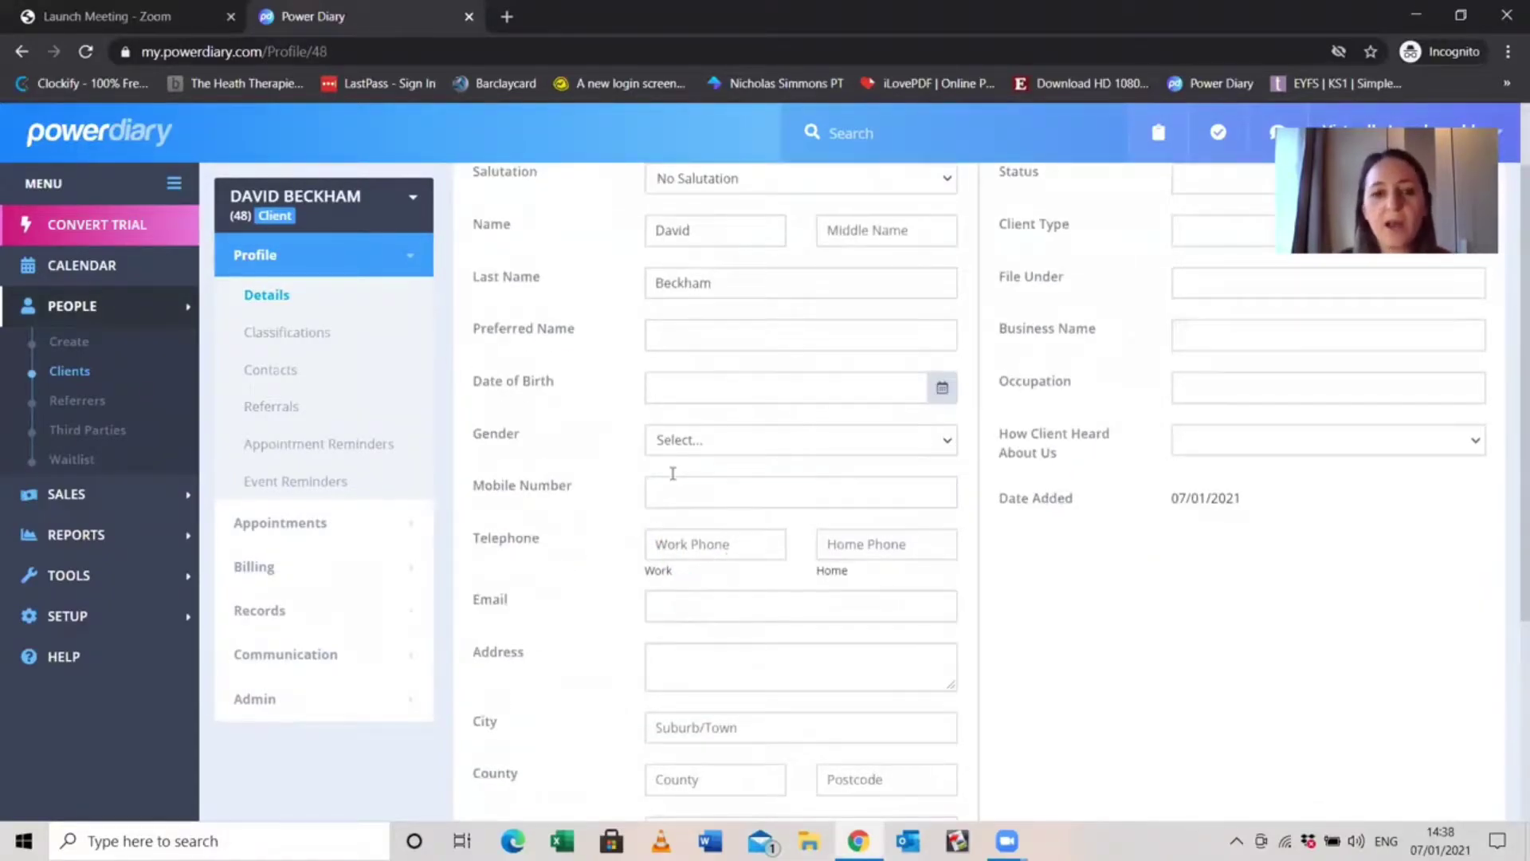
scroll(690, 443, up, 1)
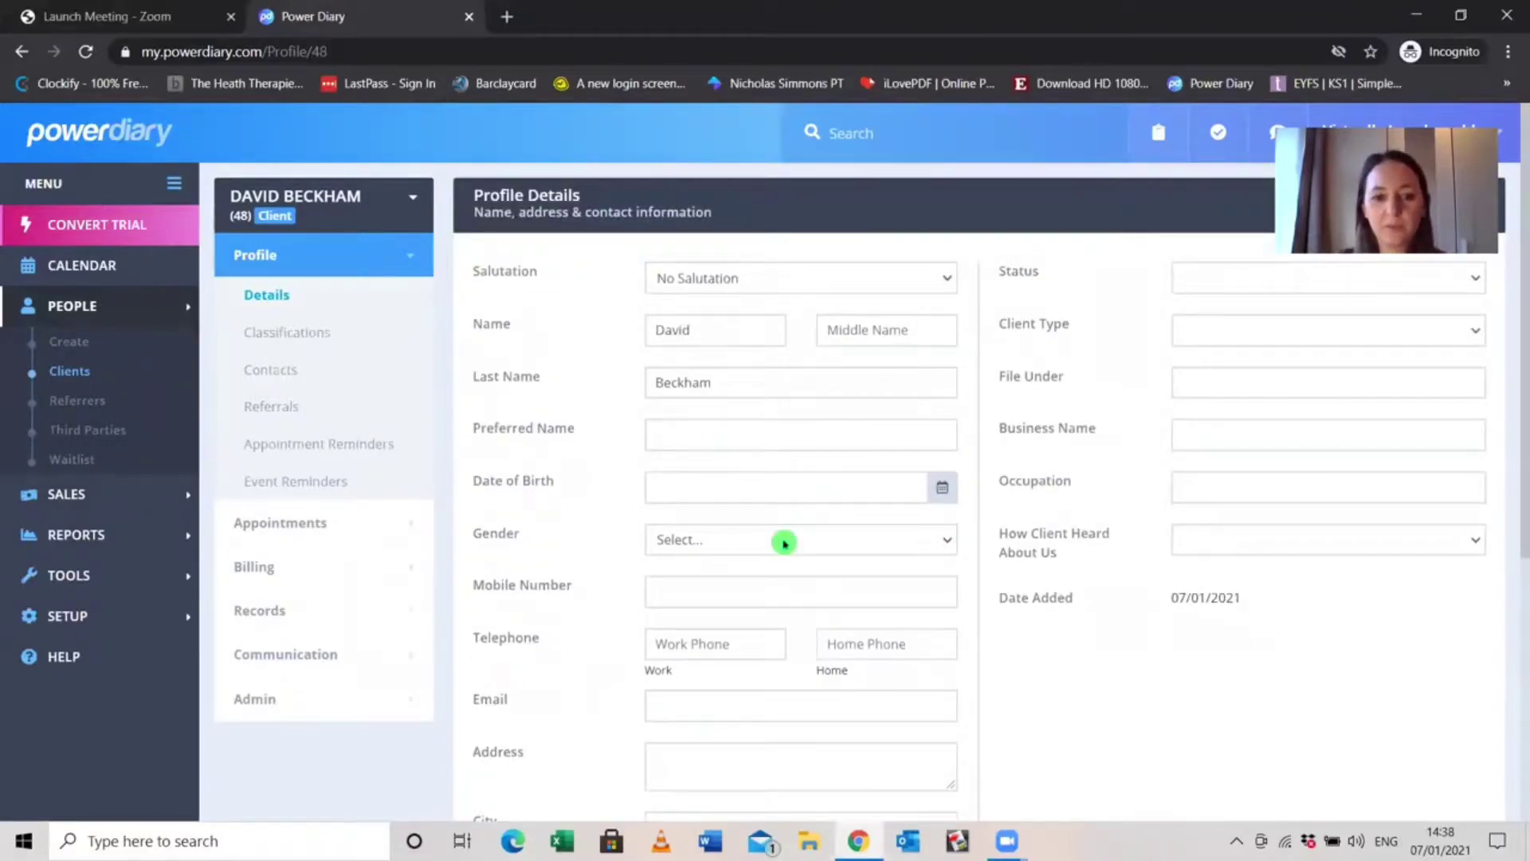
scroll(698, 490, down, 1)
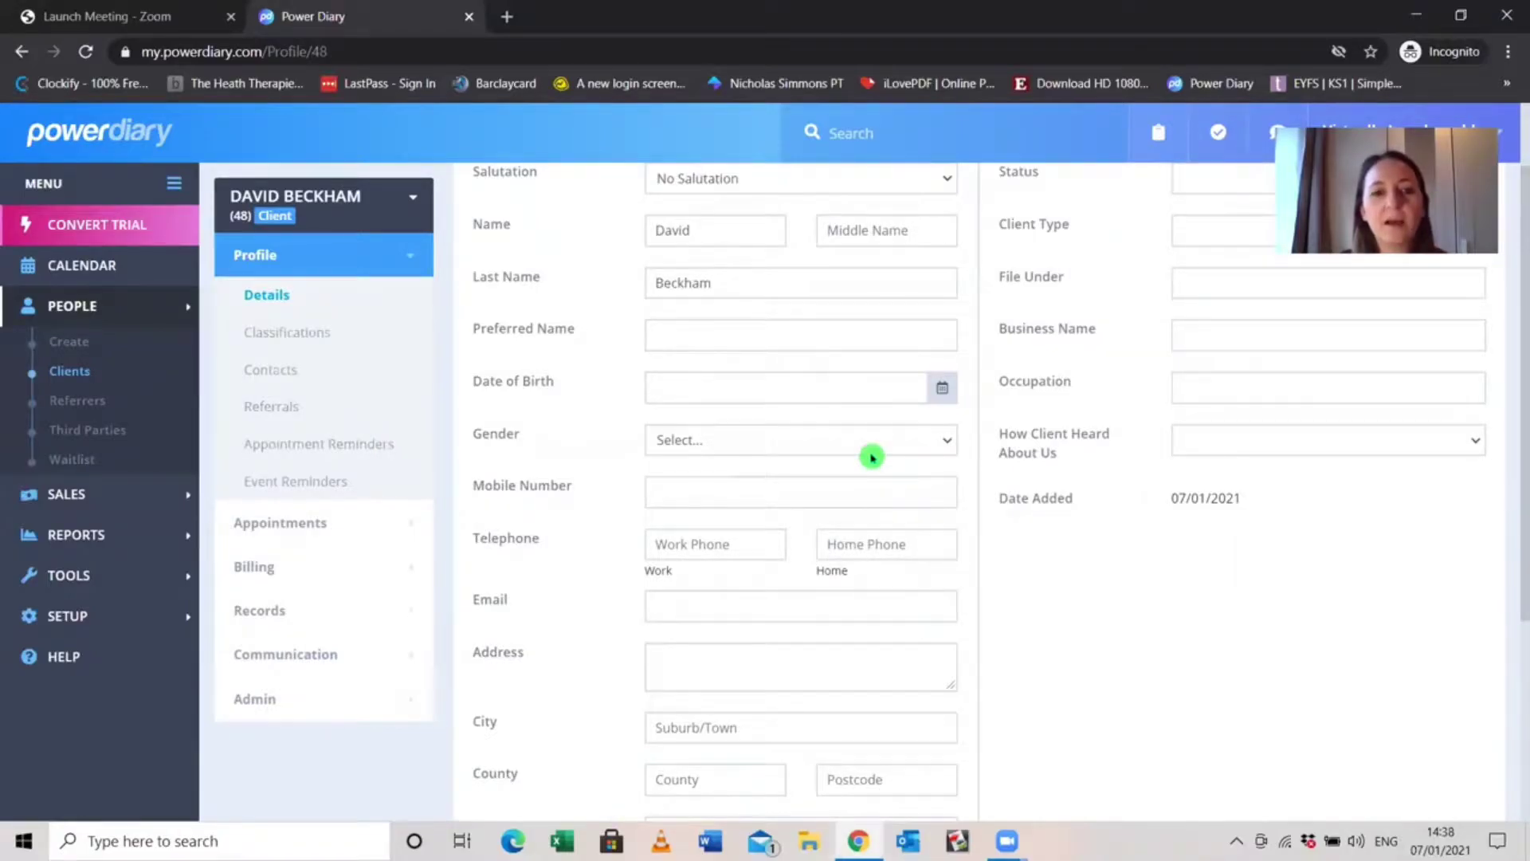
scroll(872, 456, up, 2)
click(939, 279)
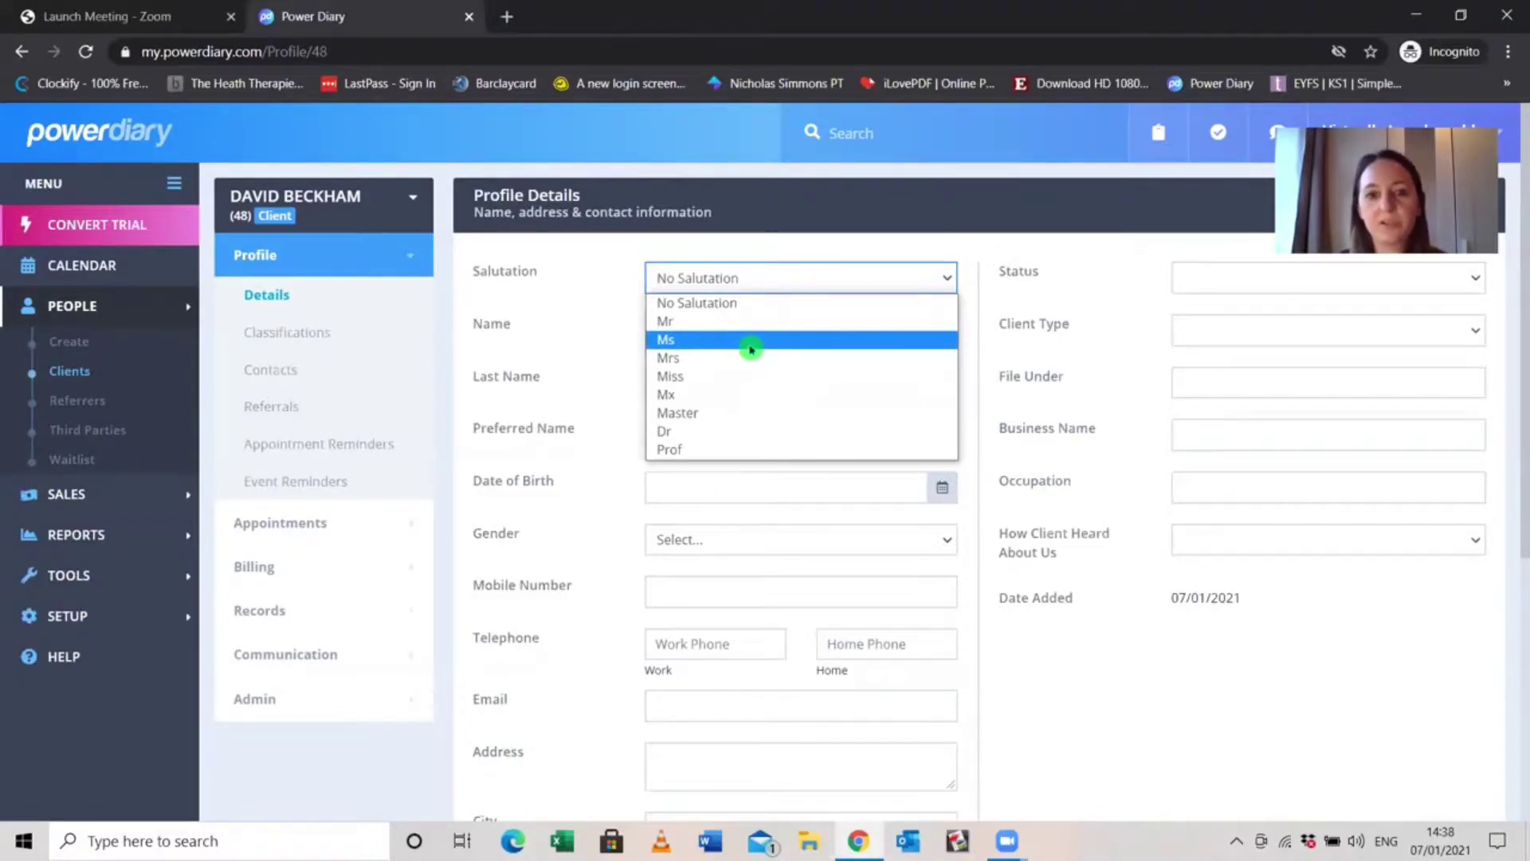
click(599, 327)
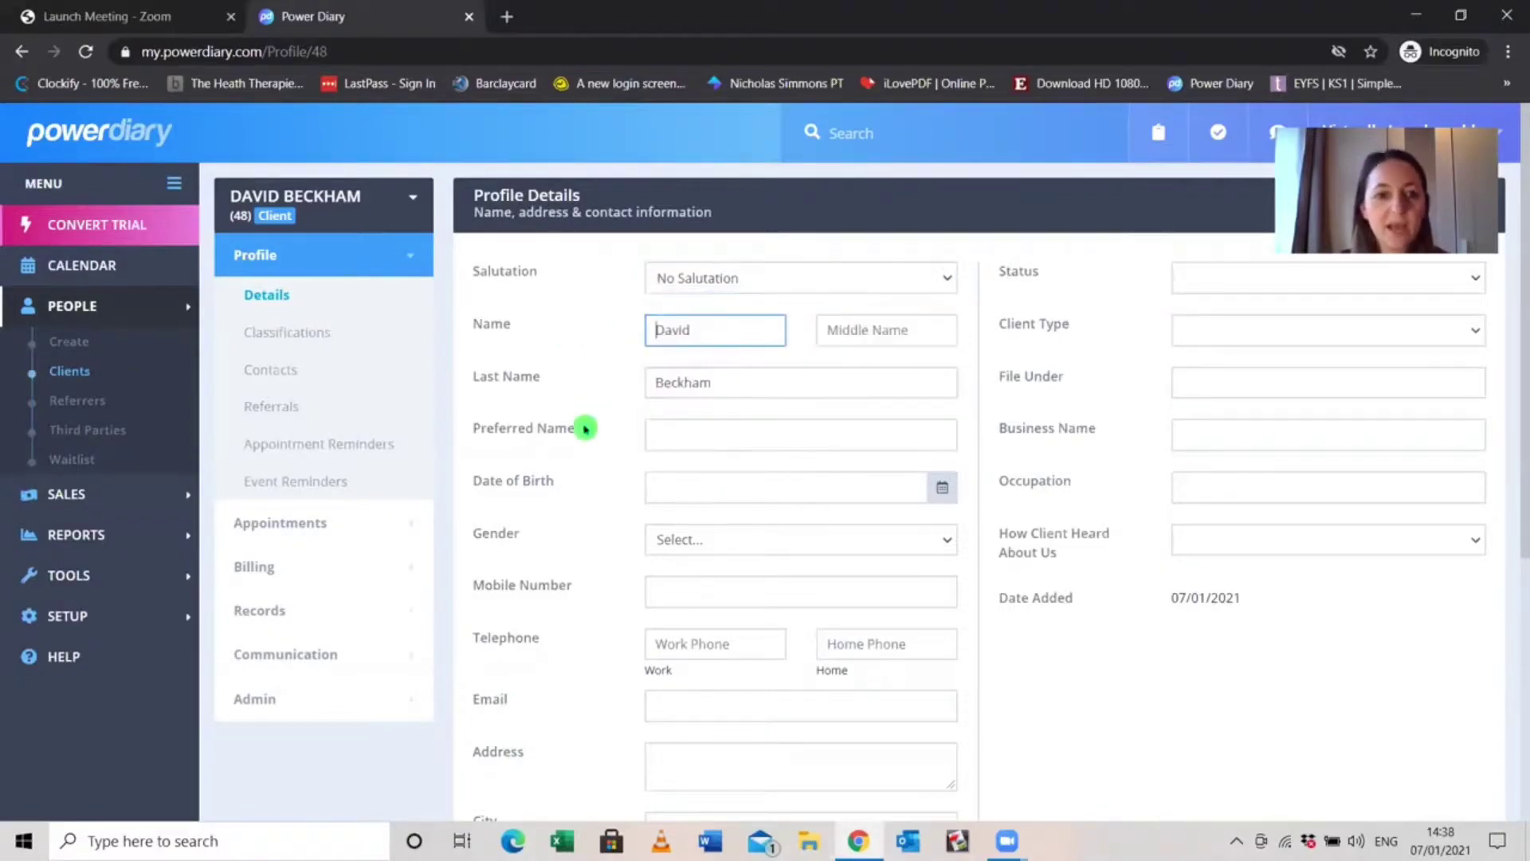
click(713, 539)
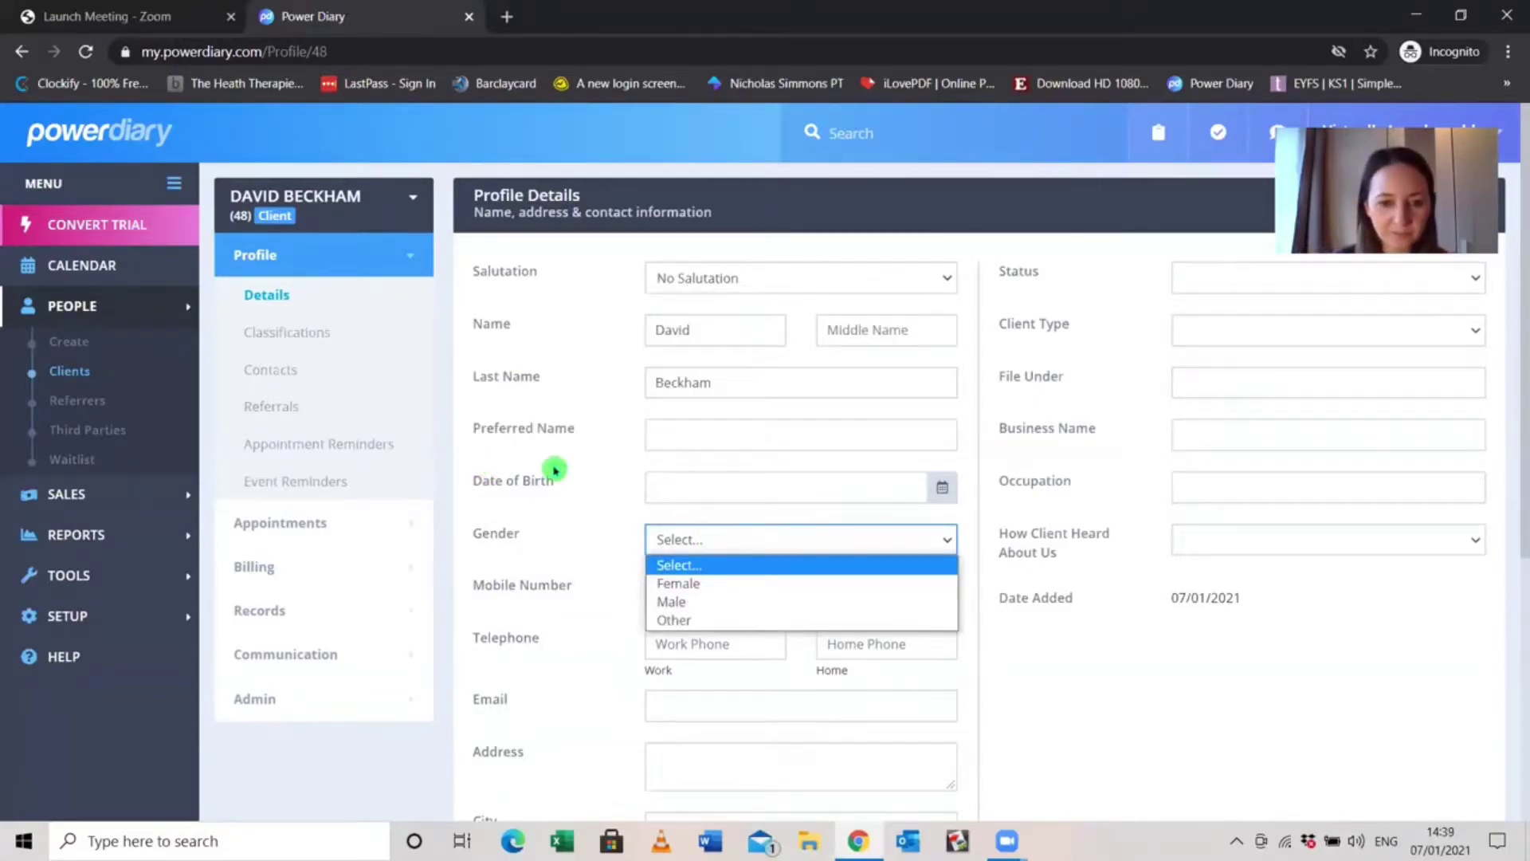
click(584, 495)
click(610, 500)
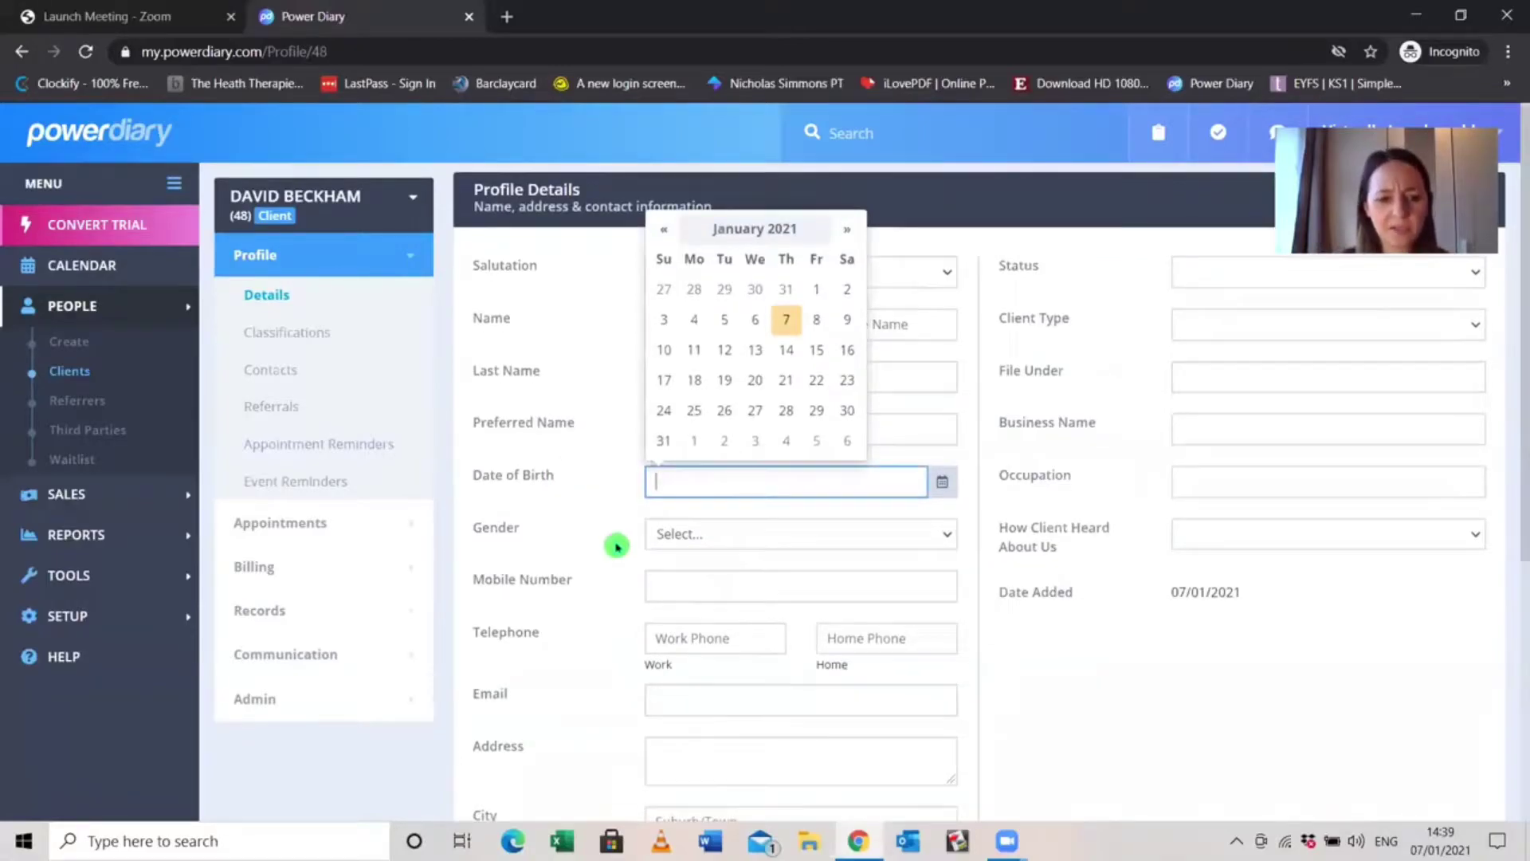
scroll(614, 550, down, 1)
- Add the client's e-mail address and set status Active and client type Individual
click(668, 609)
text(dav)
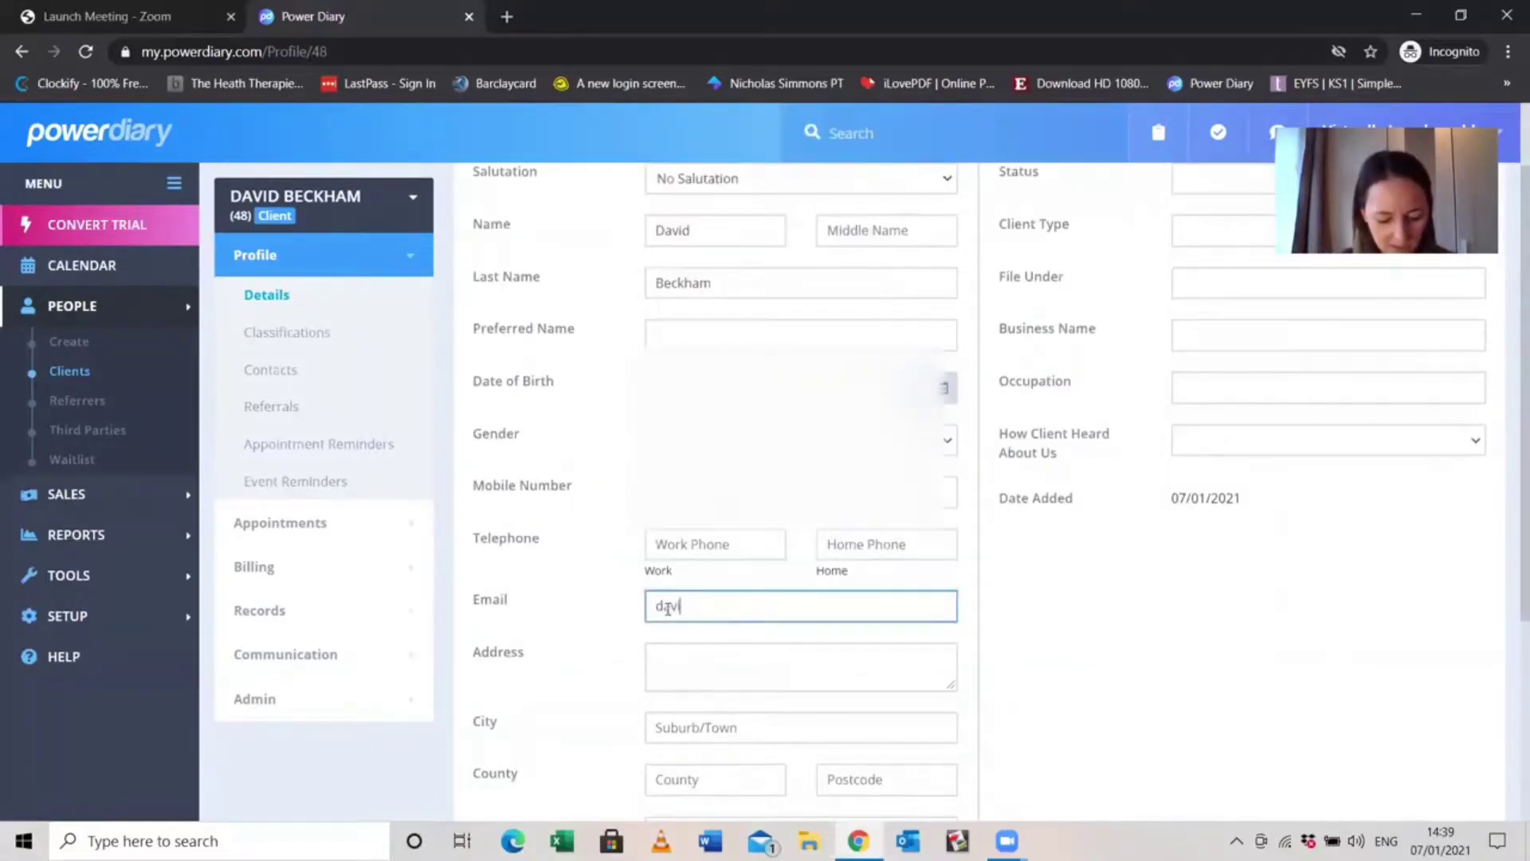
text(id@test.com)
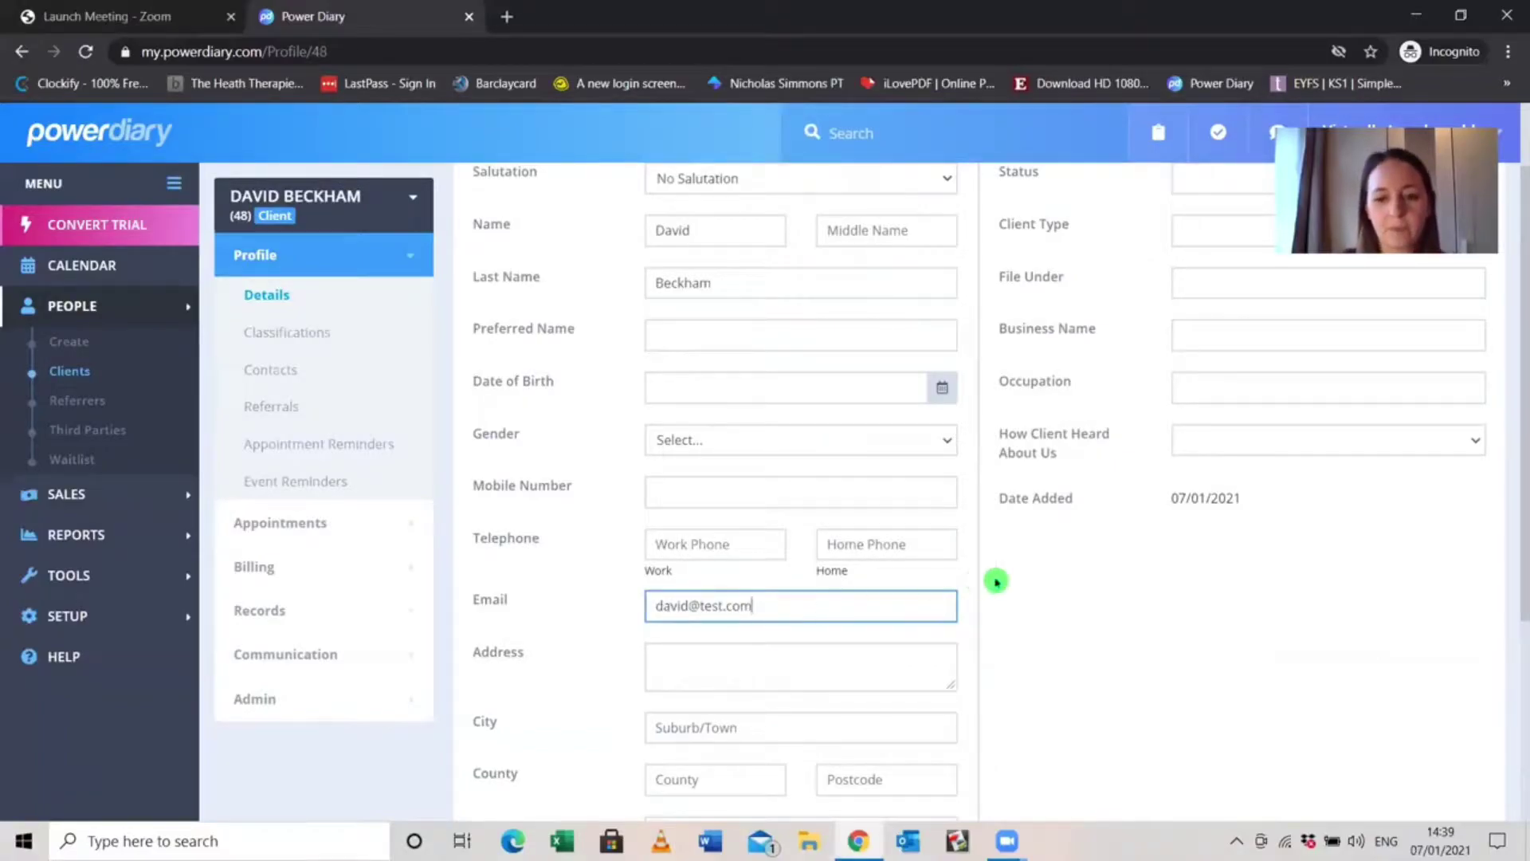
click(973, 602)
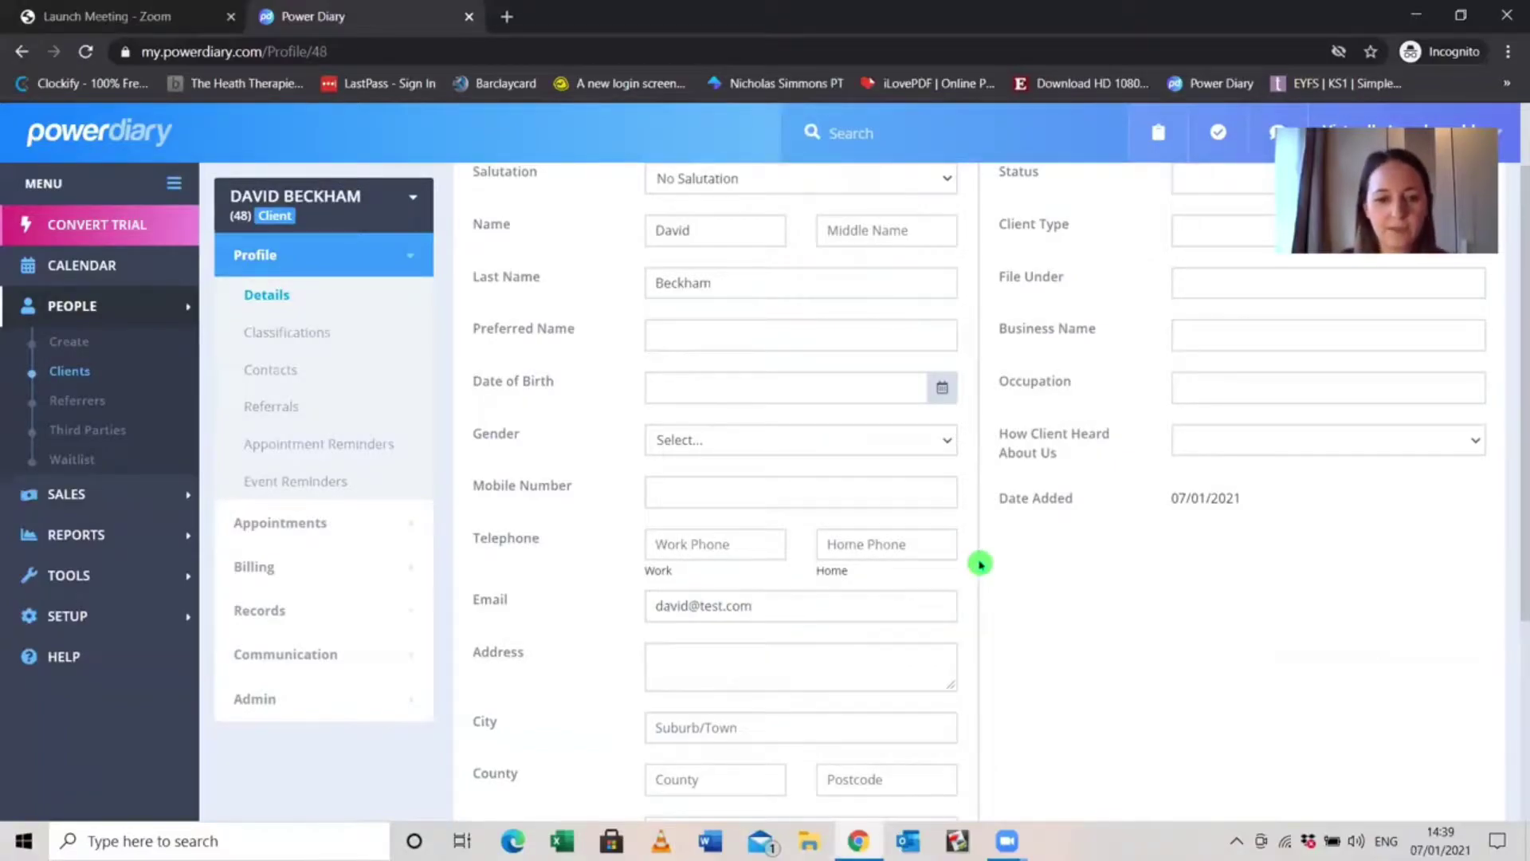
scroll(997, 460, up, 1)
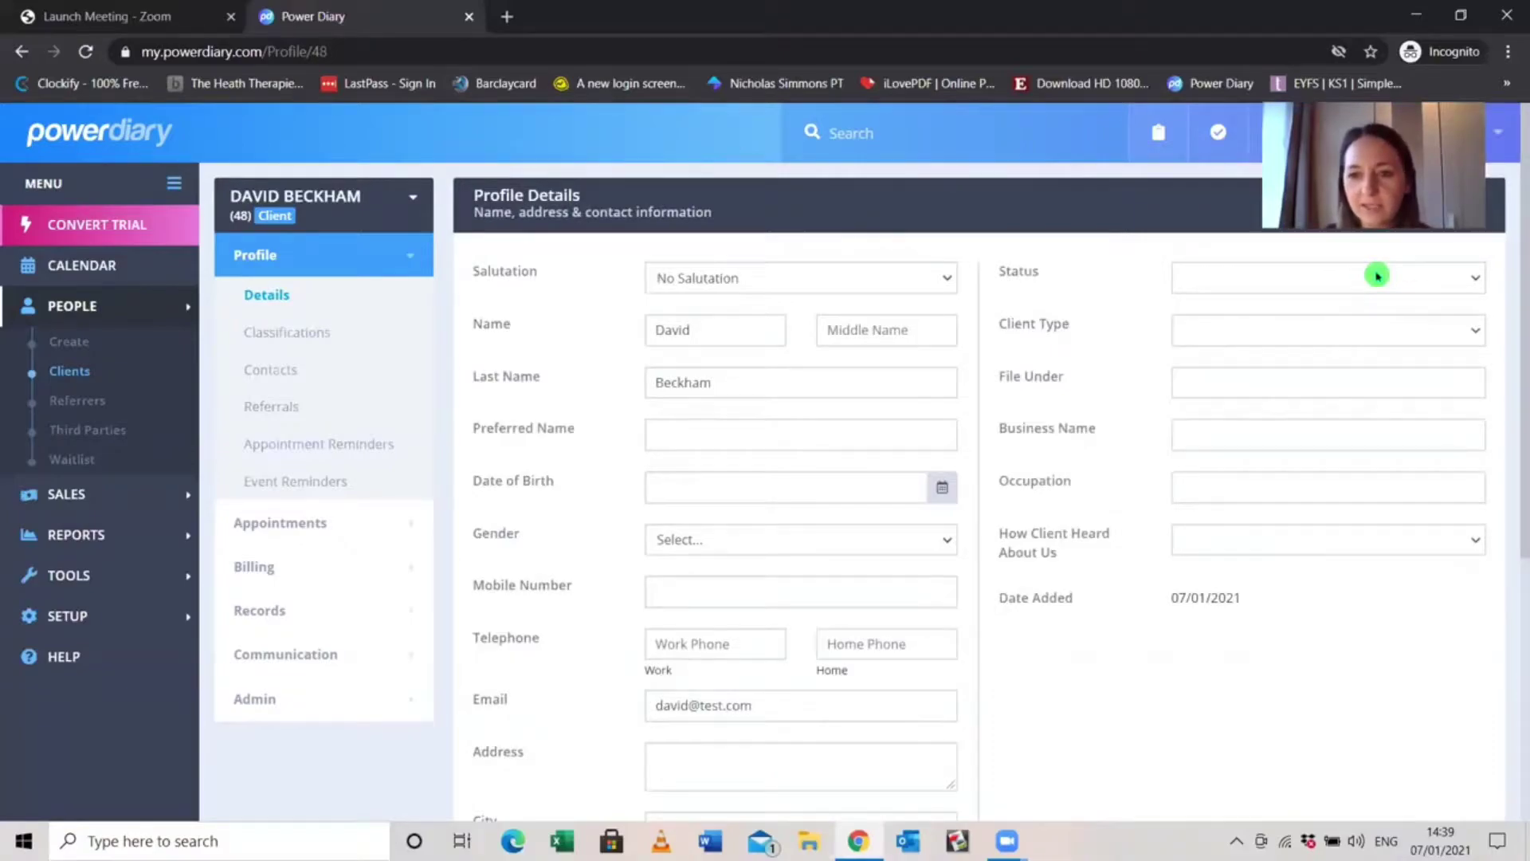
click(1377, 275)
click(1205, 319)
click(1233, 331)
click(1209, 390)
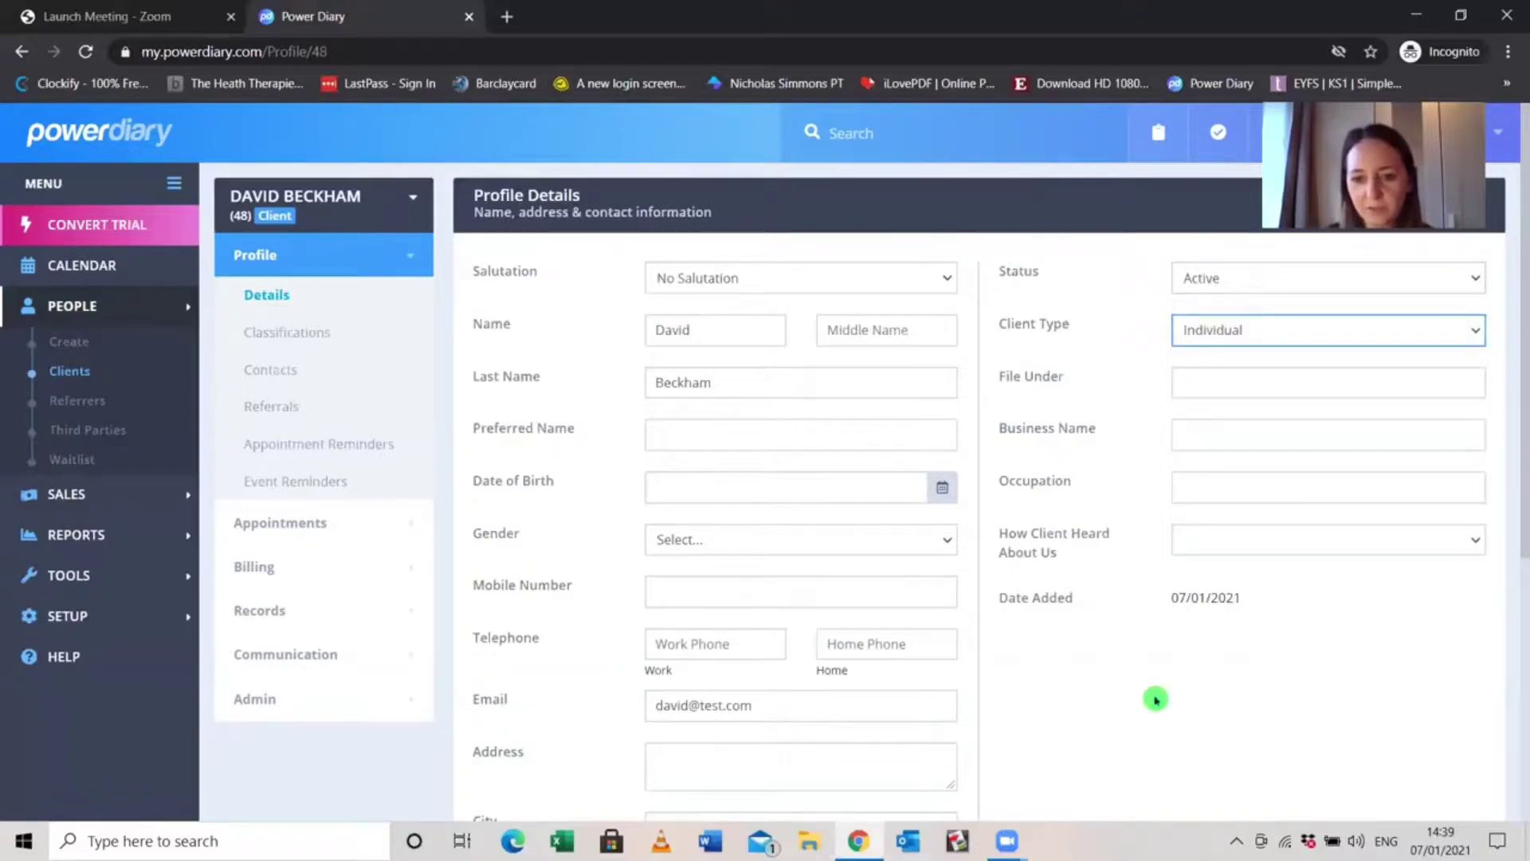
scroll(1156, 699, down, 5)
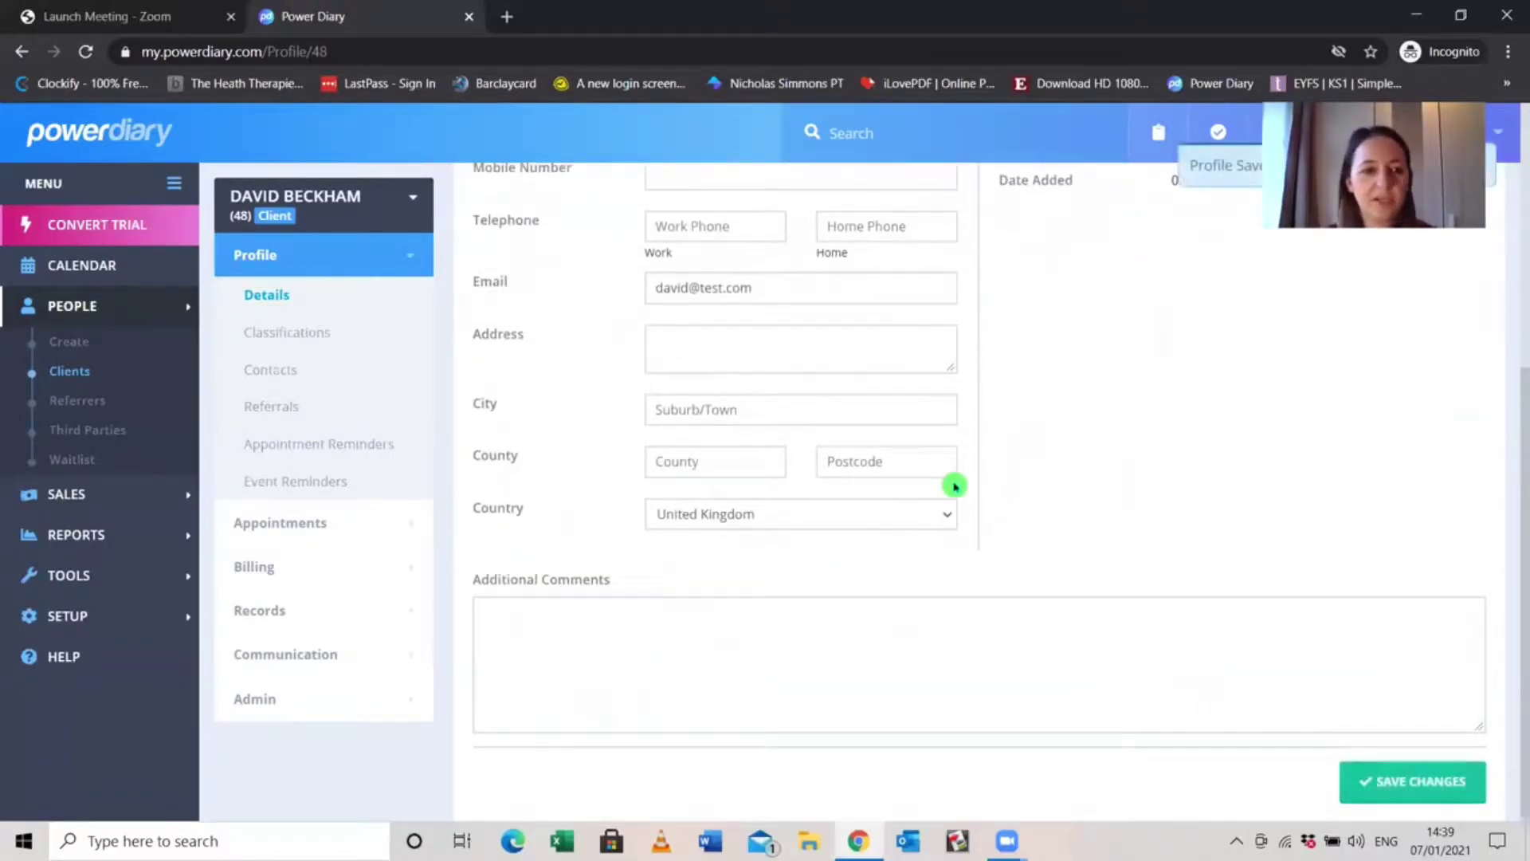
click(309, 348)
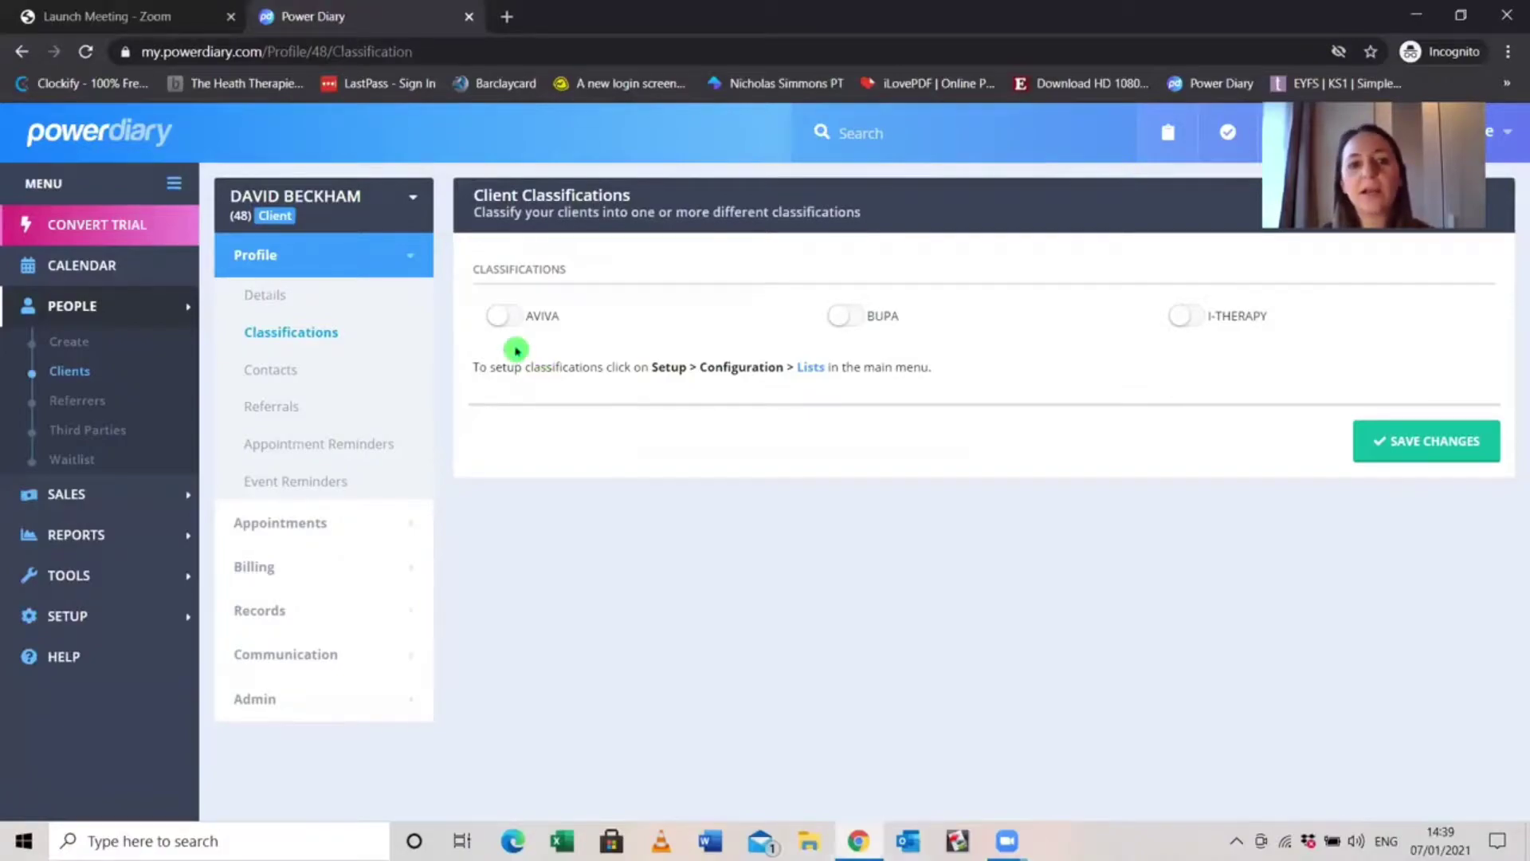
- Toggle the AVIVA classification on and off so none remains, then view Contacts
click(504, 315)
click(510, 318)
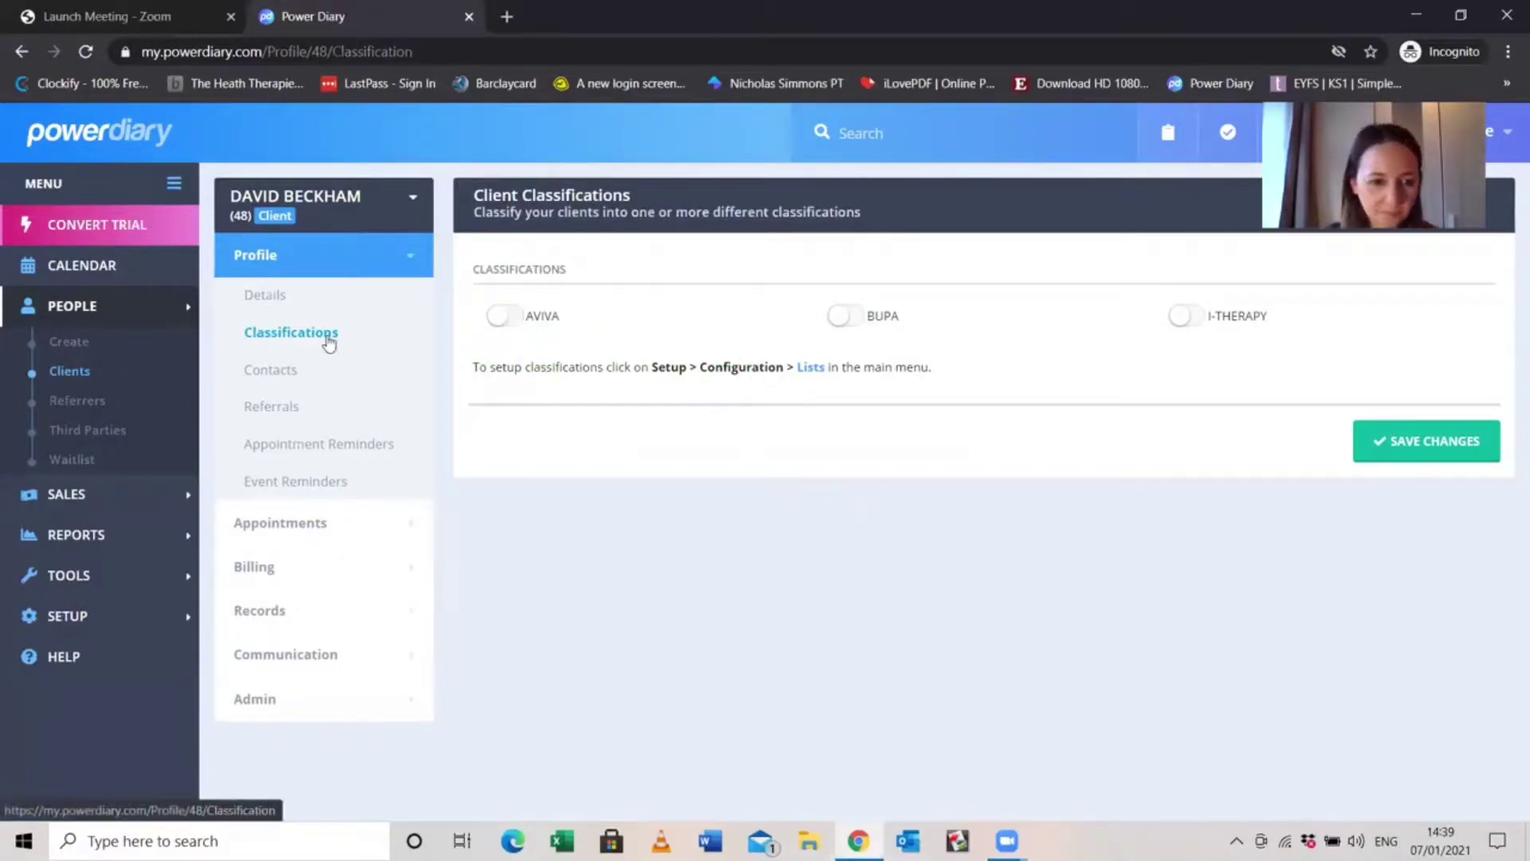
click(295, 371)
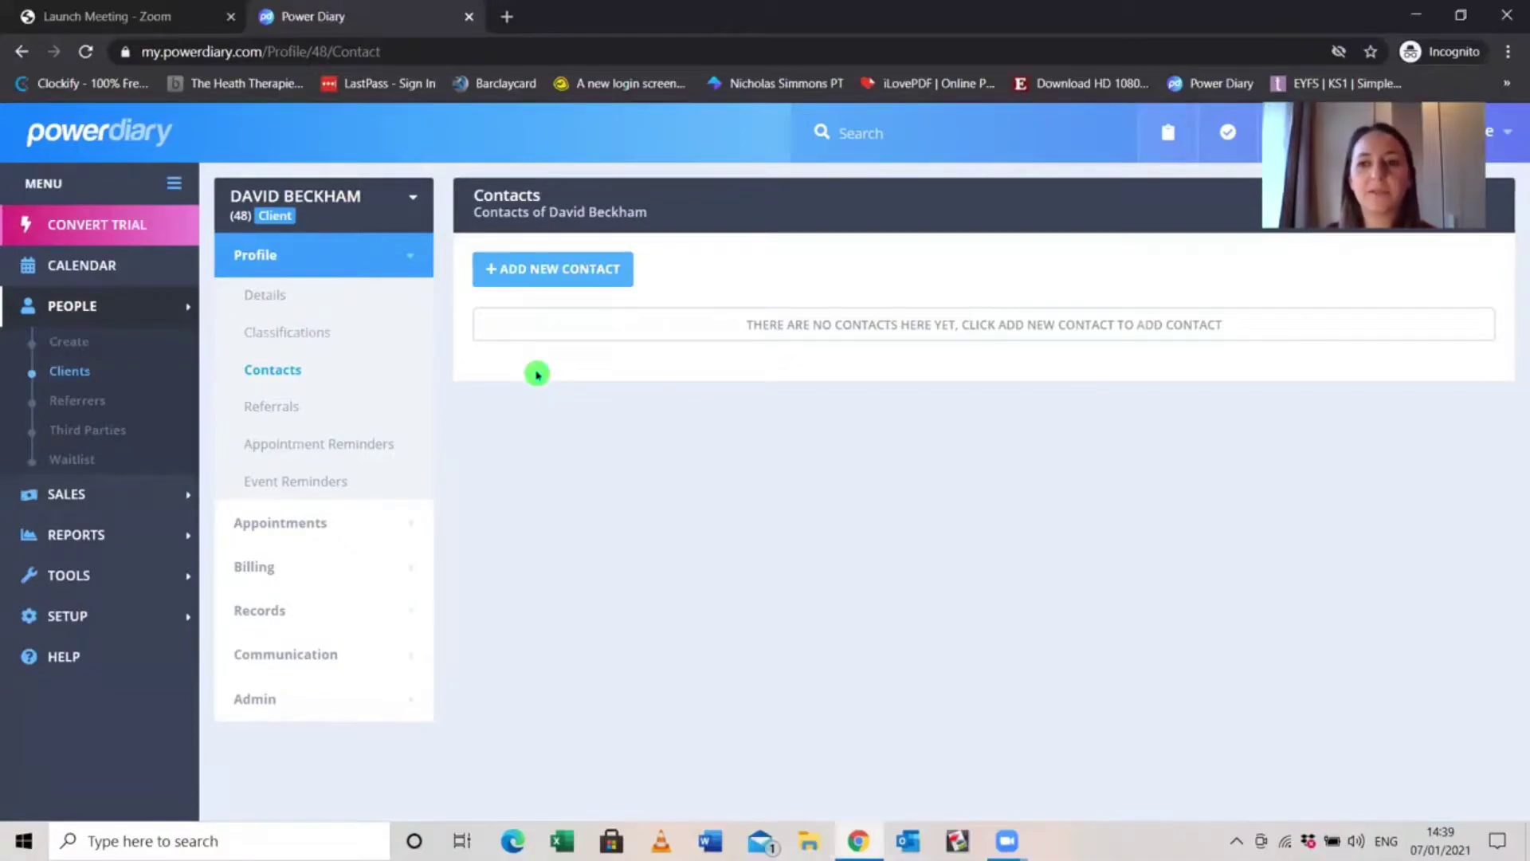
- Start a brand-new contact profile for the client, with no salutation, and enter its name
click(581, 288)
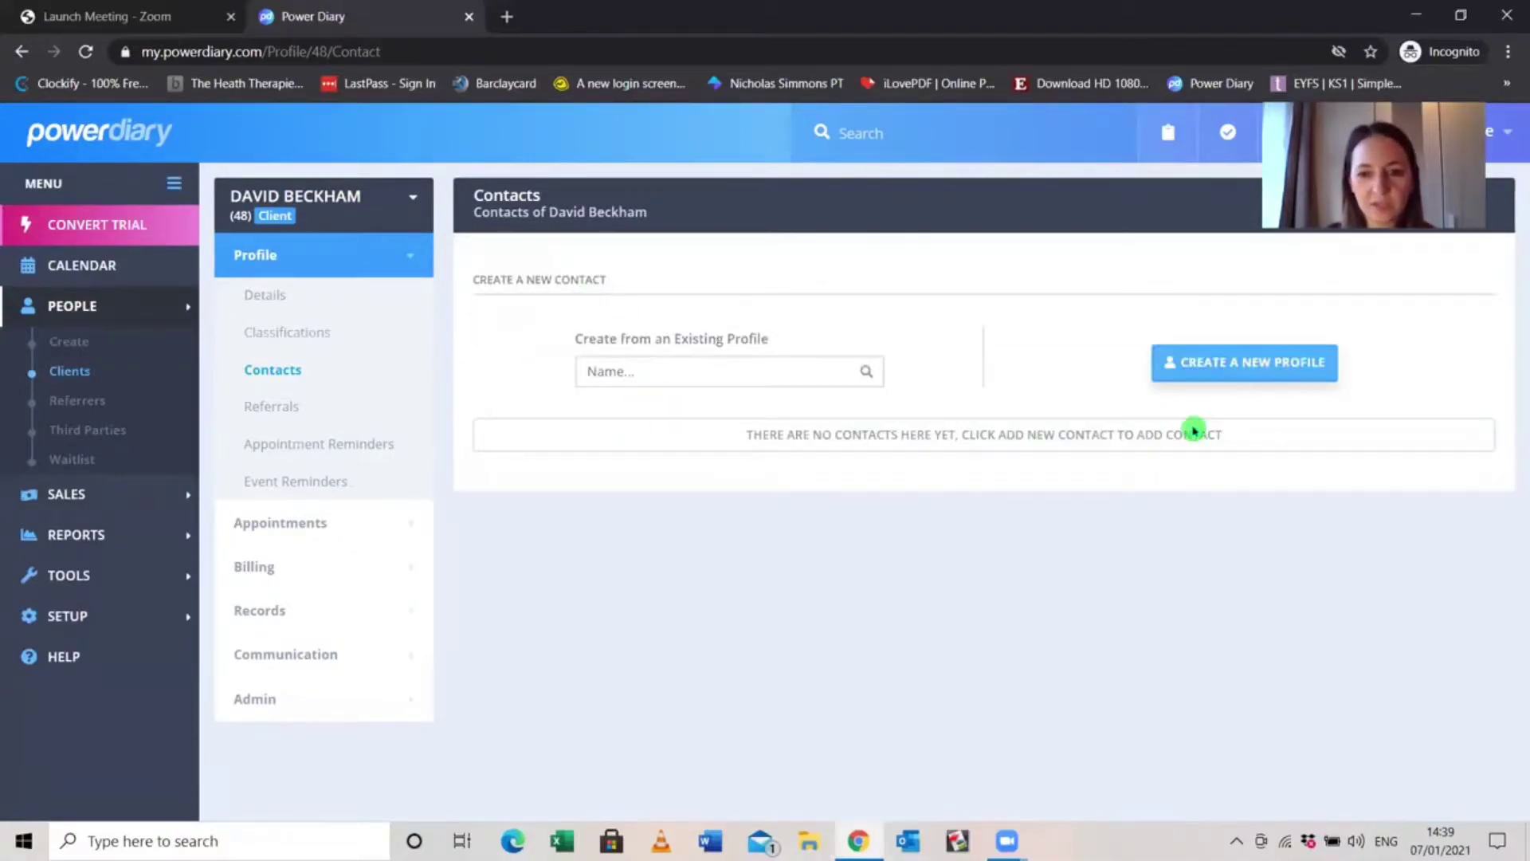
click(837, 376)
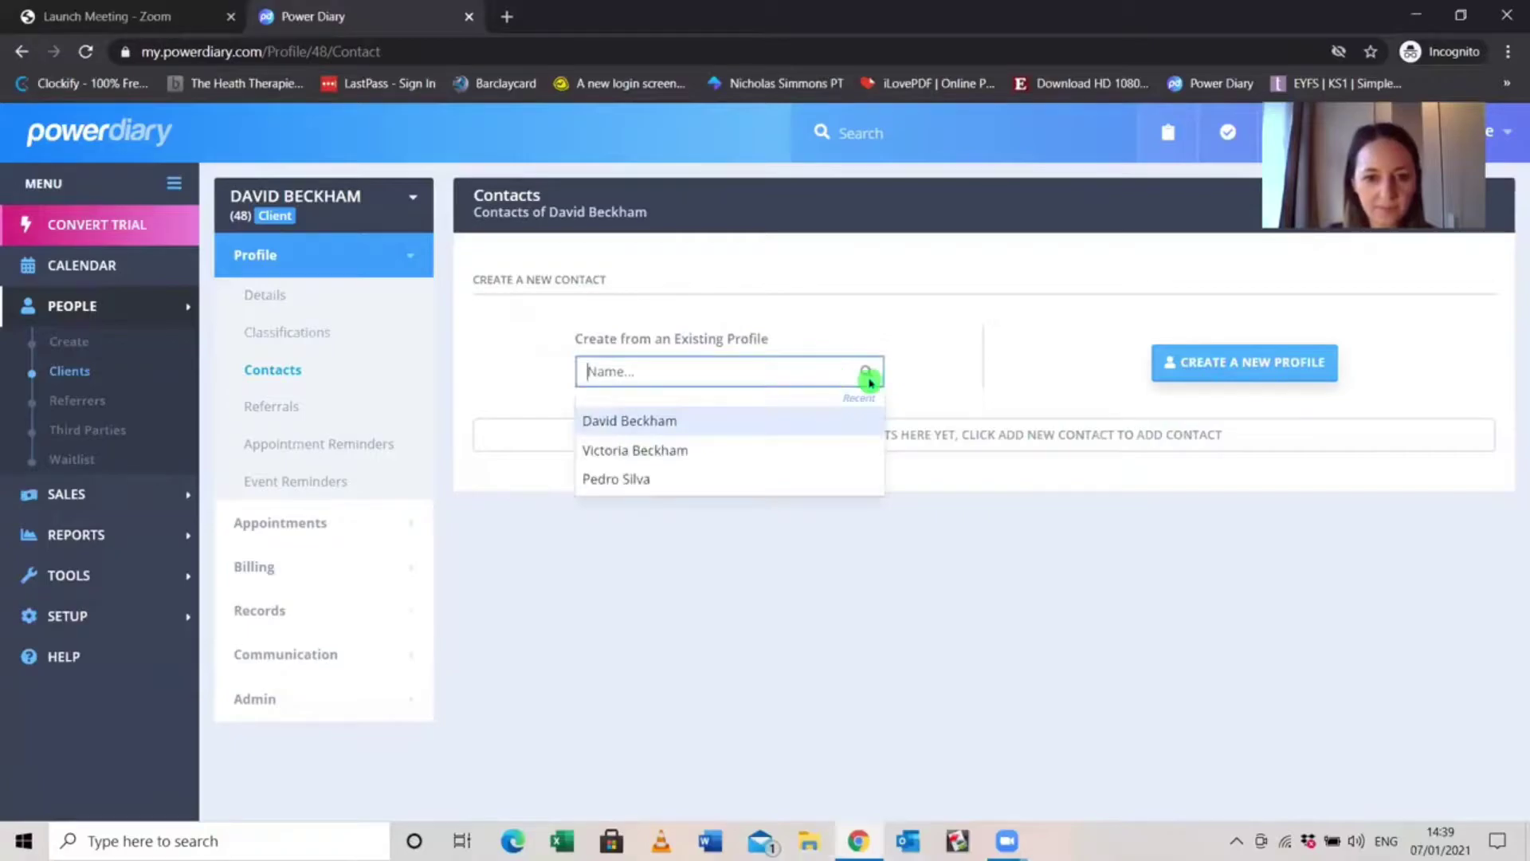
click(1168, 382)
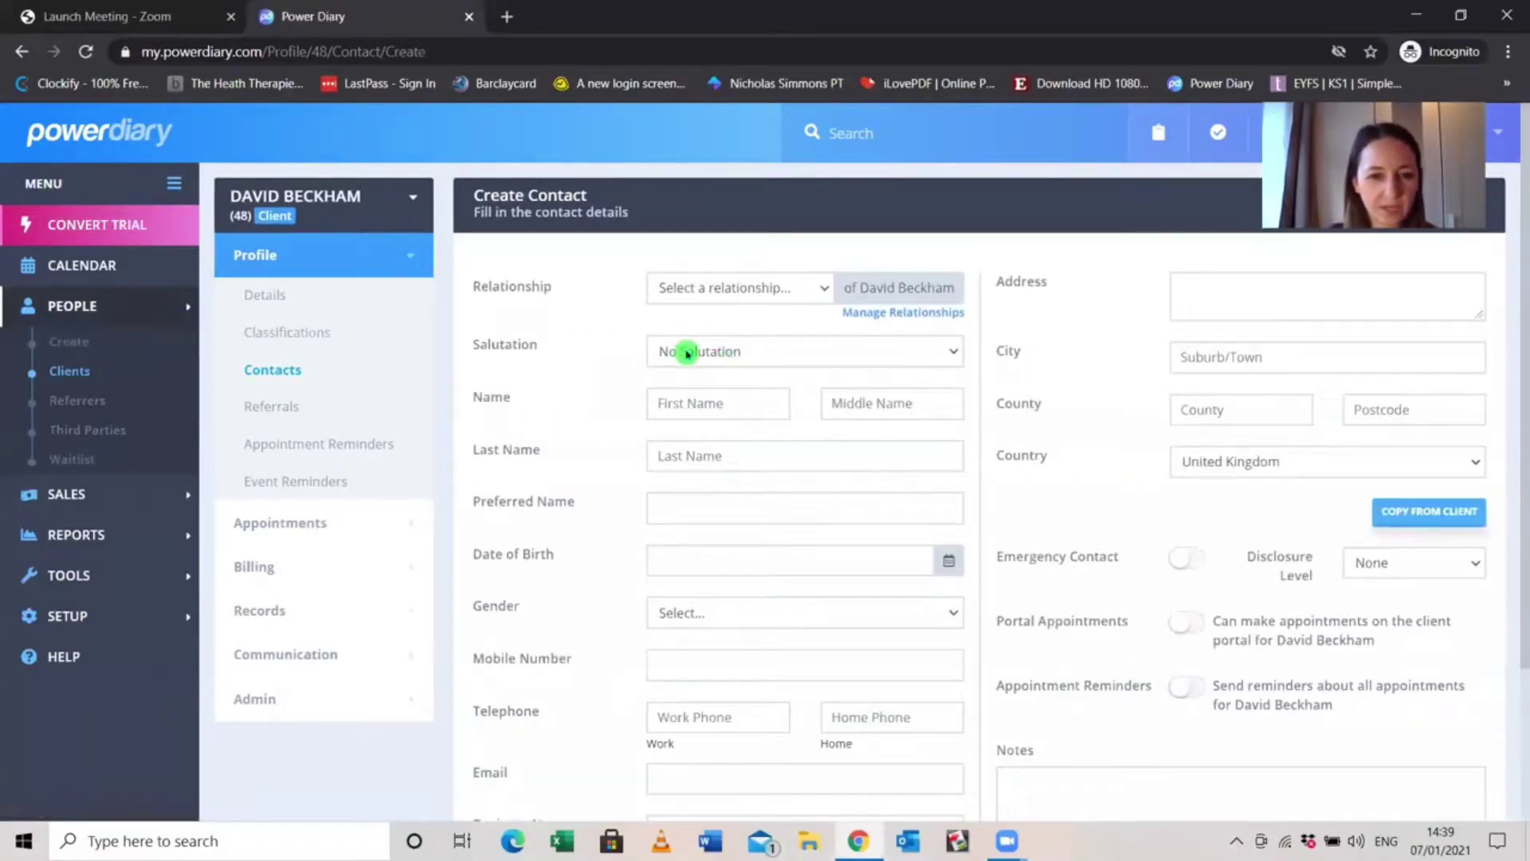
click(686, 353)
click(681, 369)
click(717, 403)
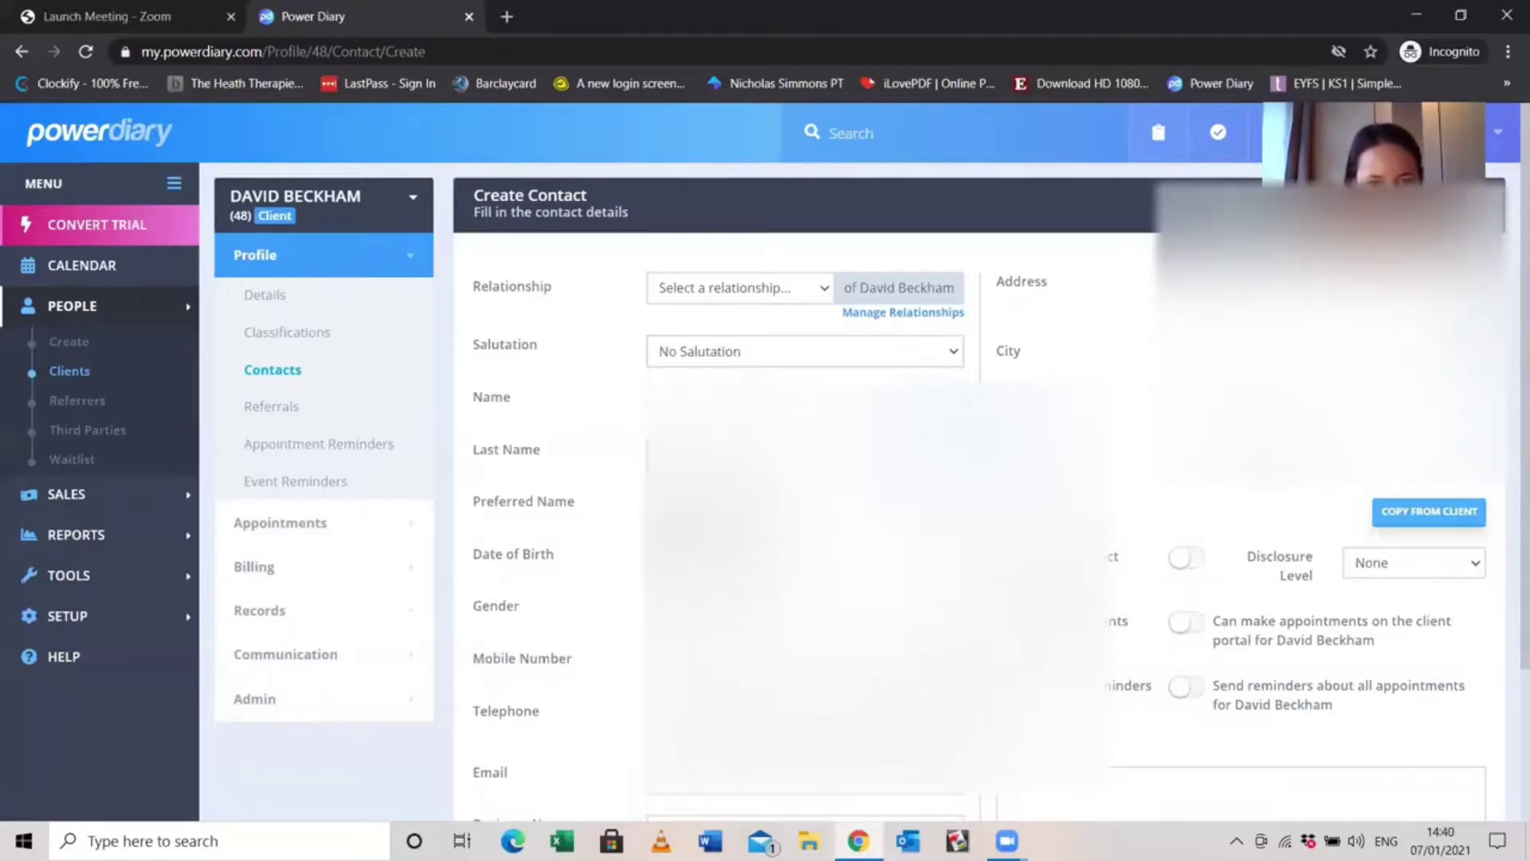
click(573, 471)
- Turn on reminders for all appointments, then cancel the contact without saving
scroll(837, 407, down, 3)
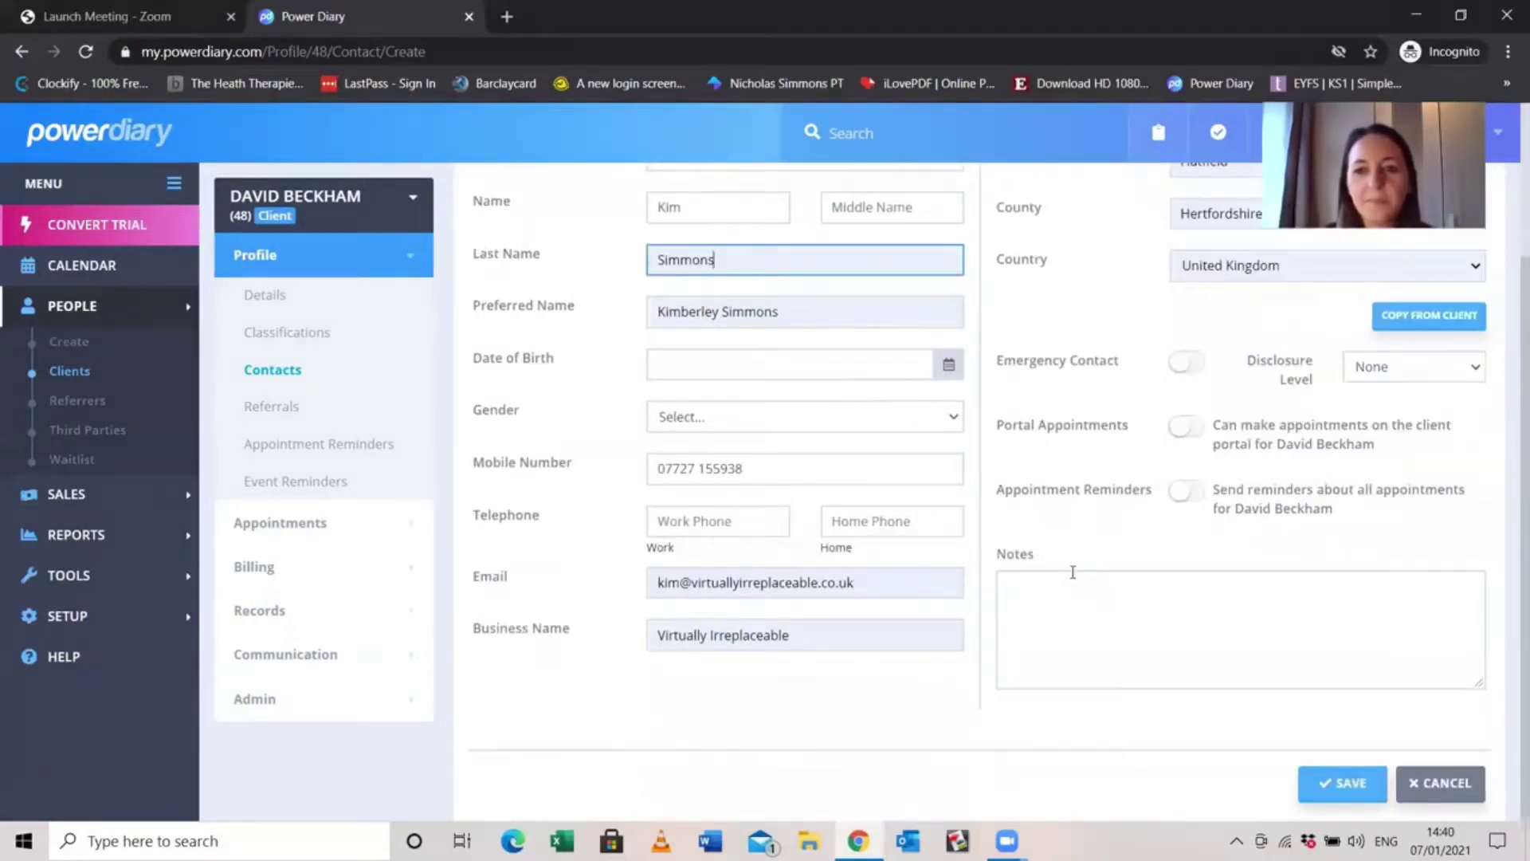
click(1185, 494)
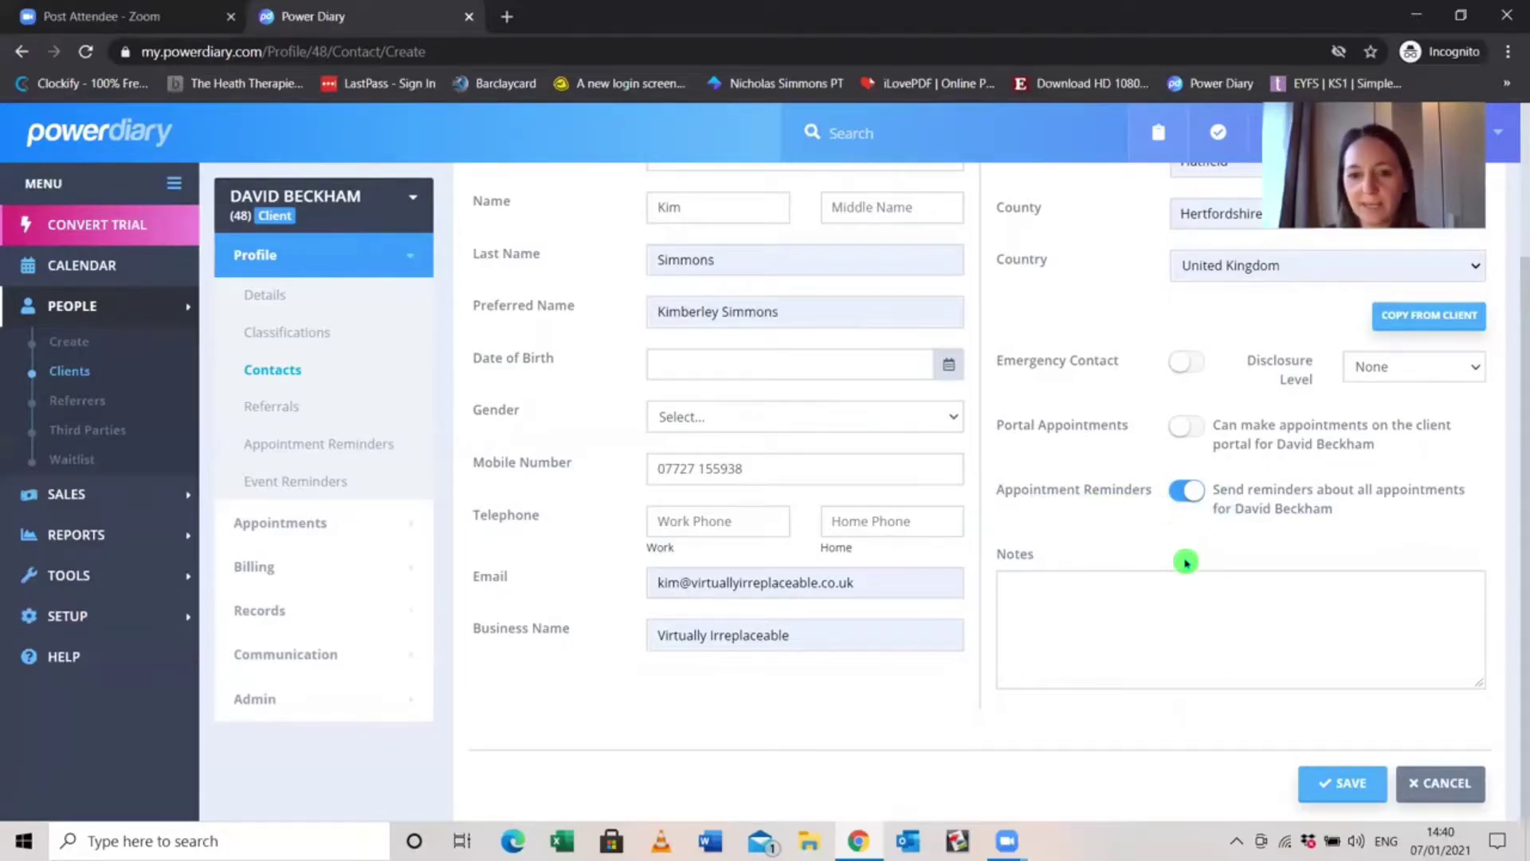
click(1101, 604)
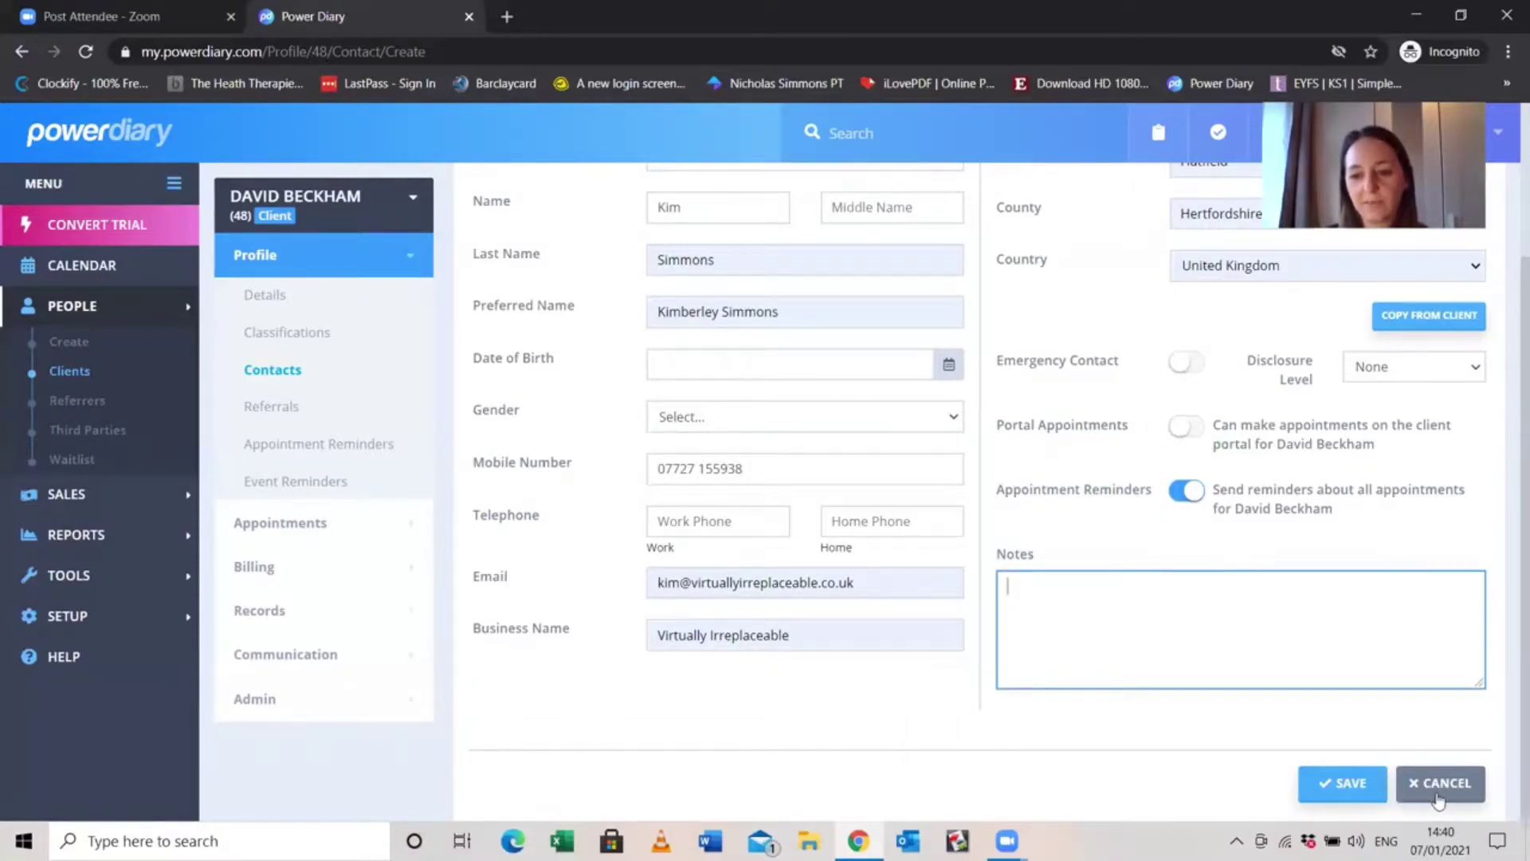
click(1383, 785)
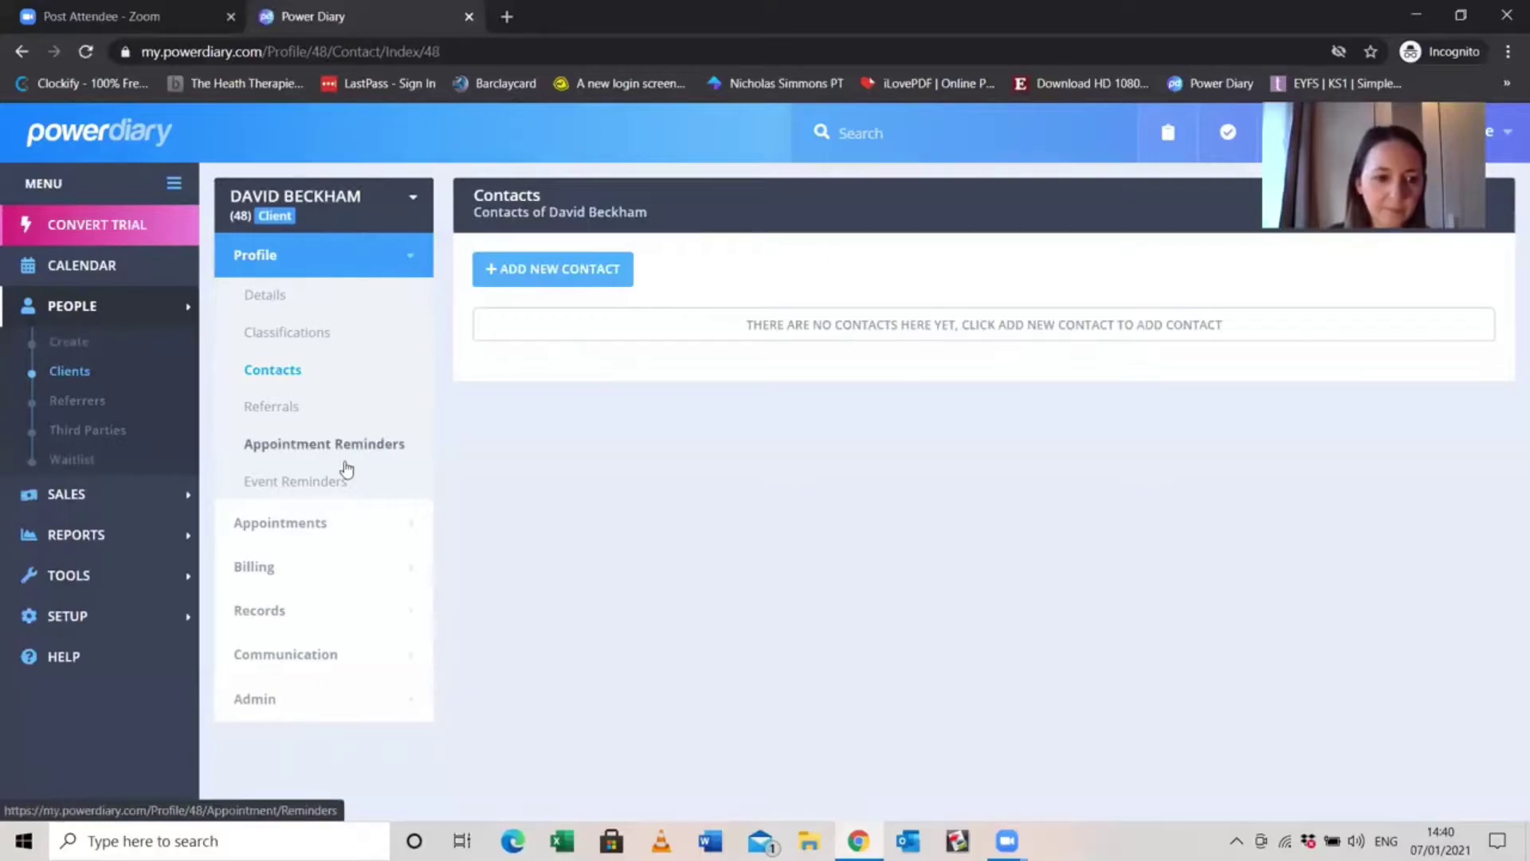
- Set the client's Billing Setup so invoices are billed to Self
click(261, 579)
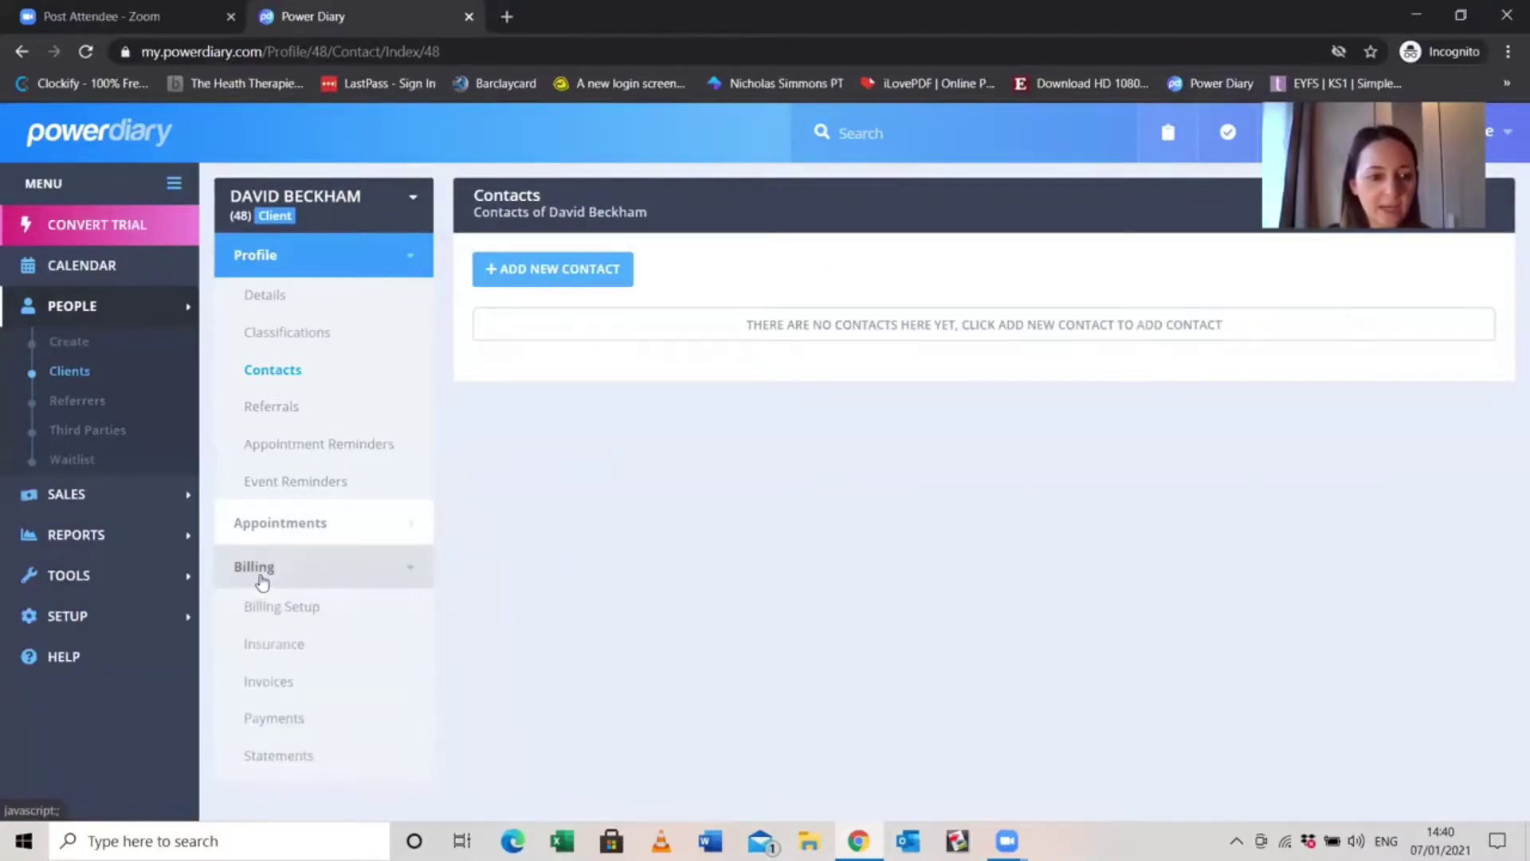
click(297, 644)
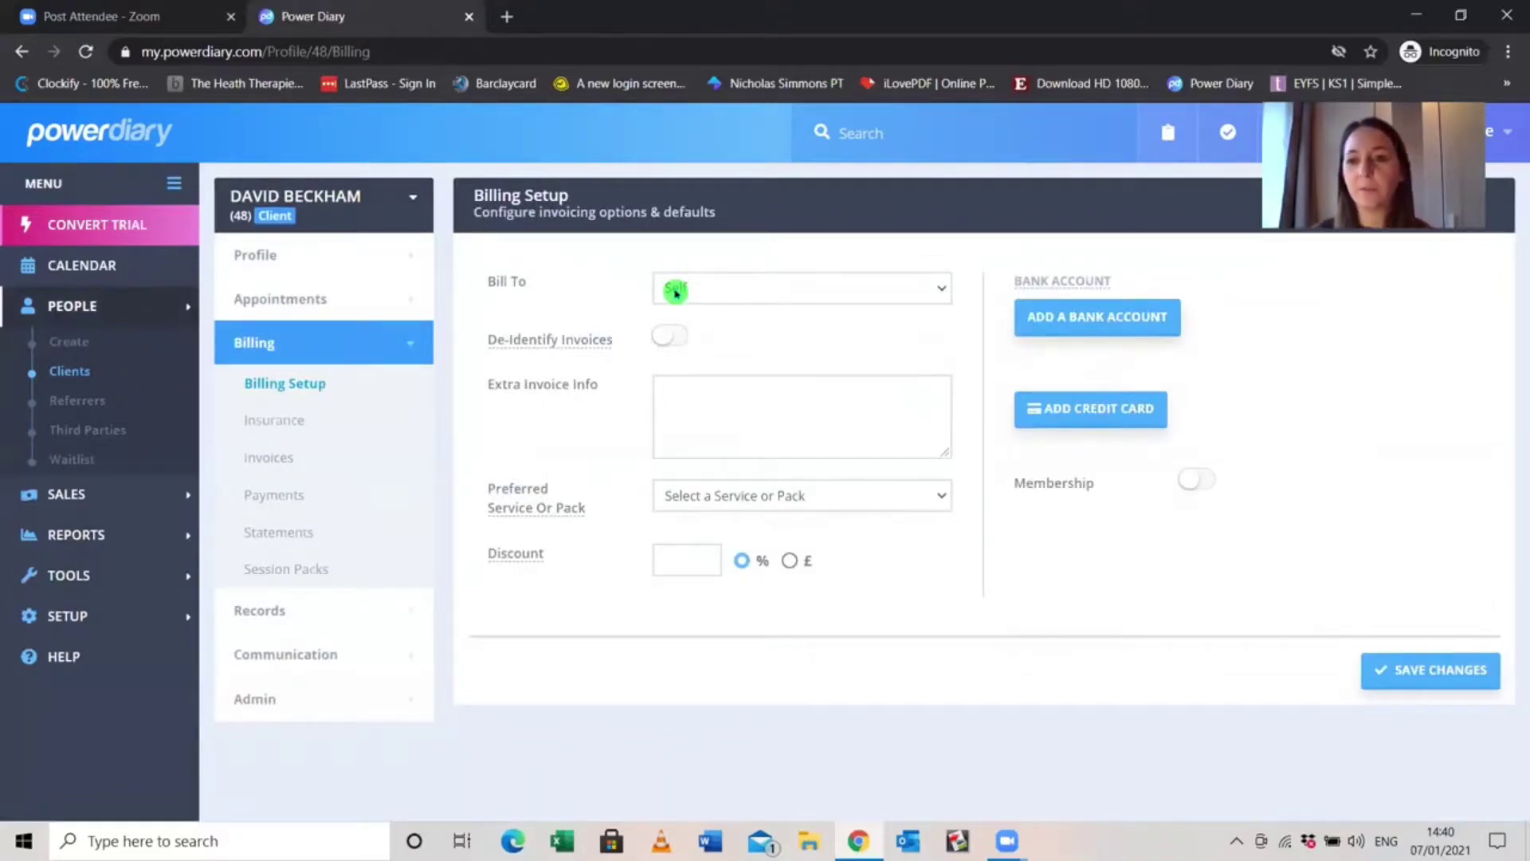
click(681, 293)
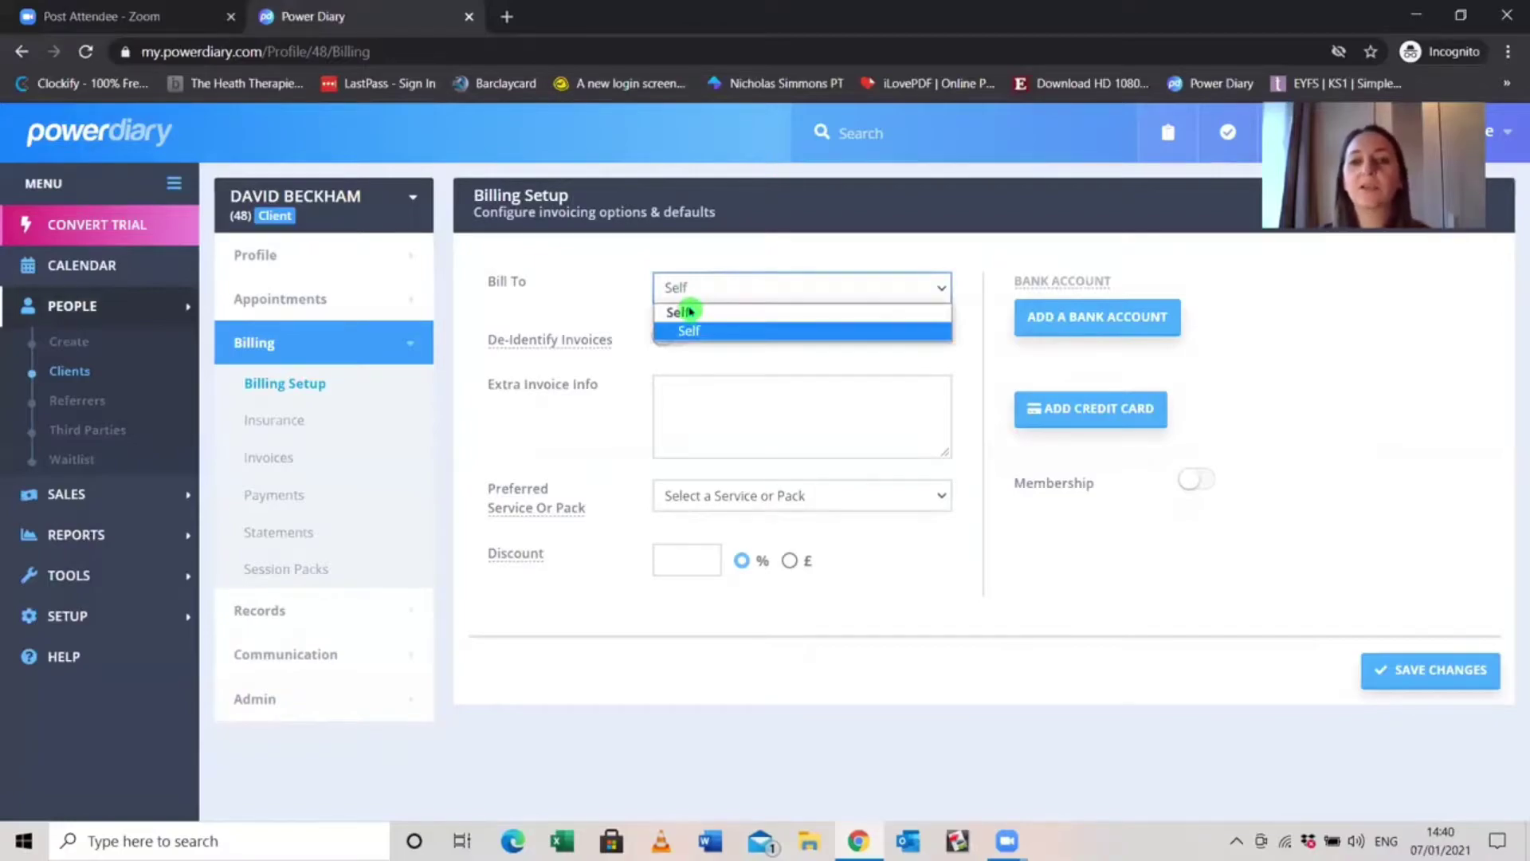
click(683, 290)
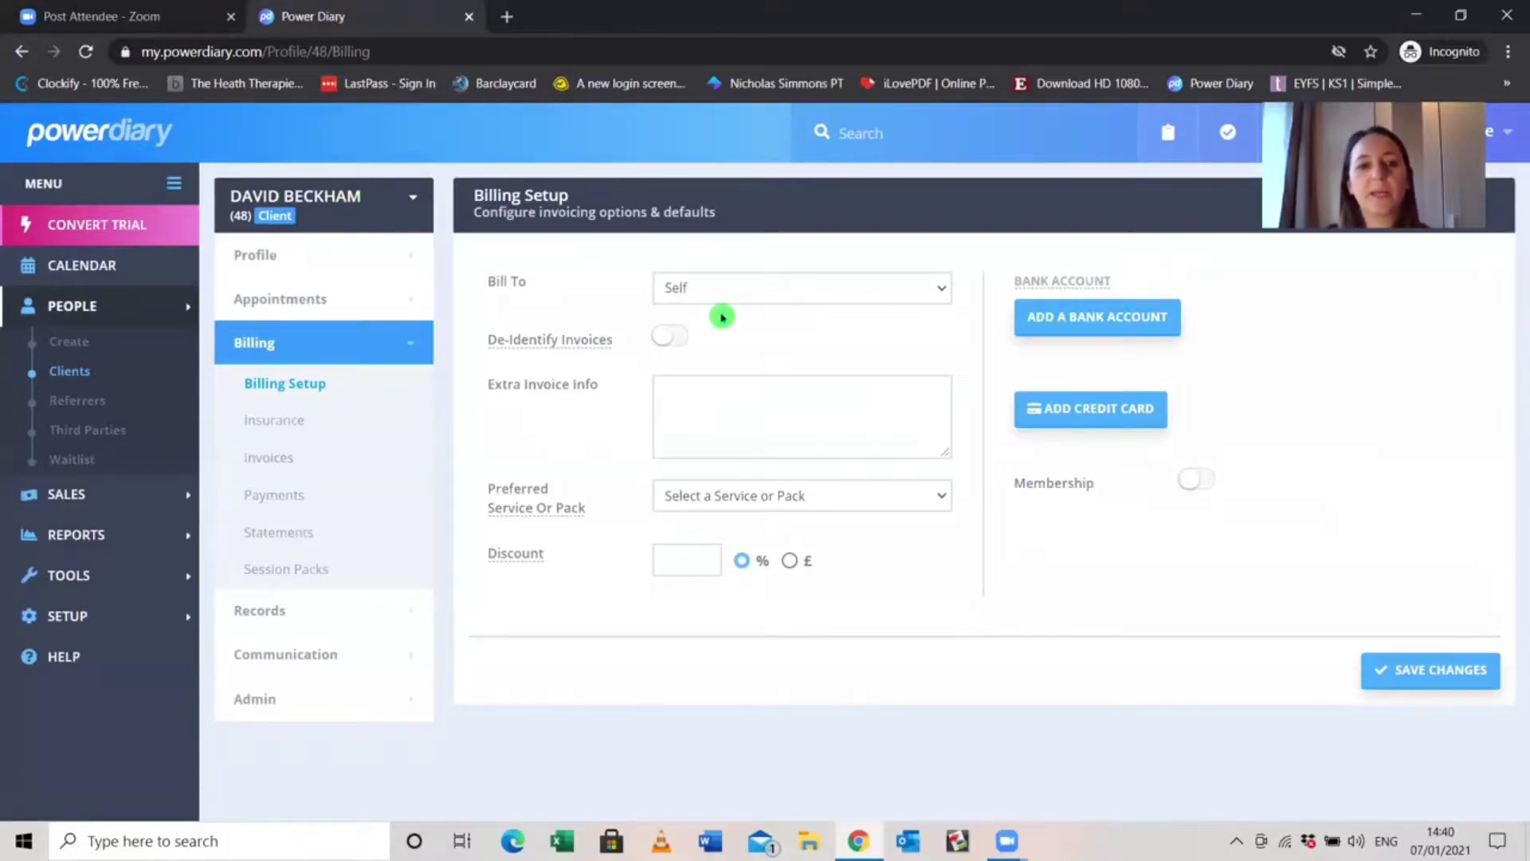
click(720, 297)
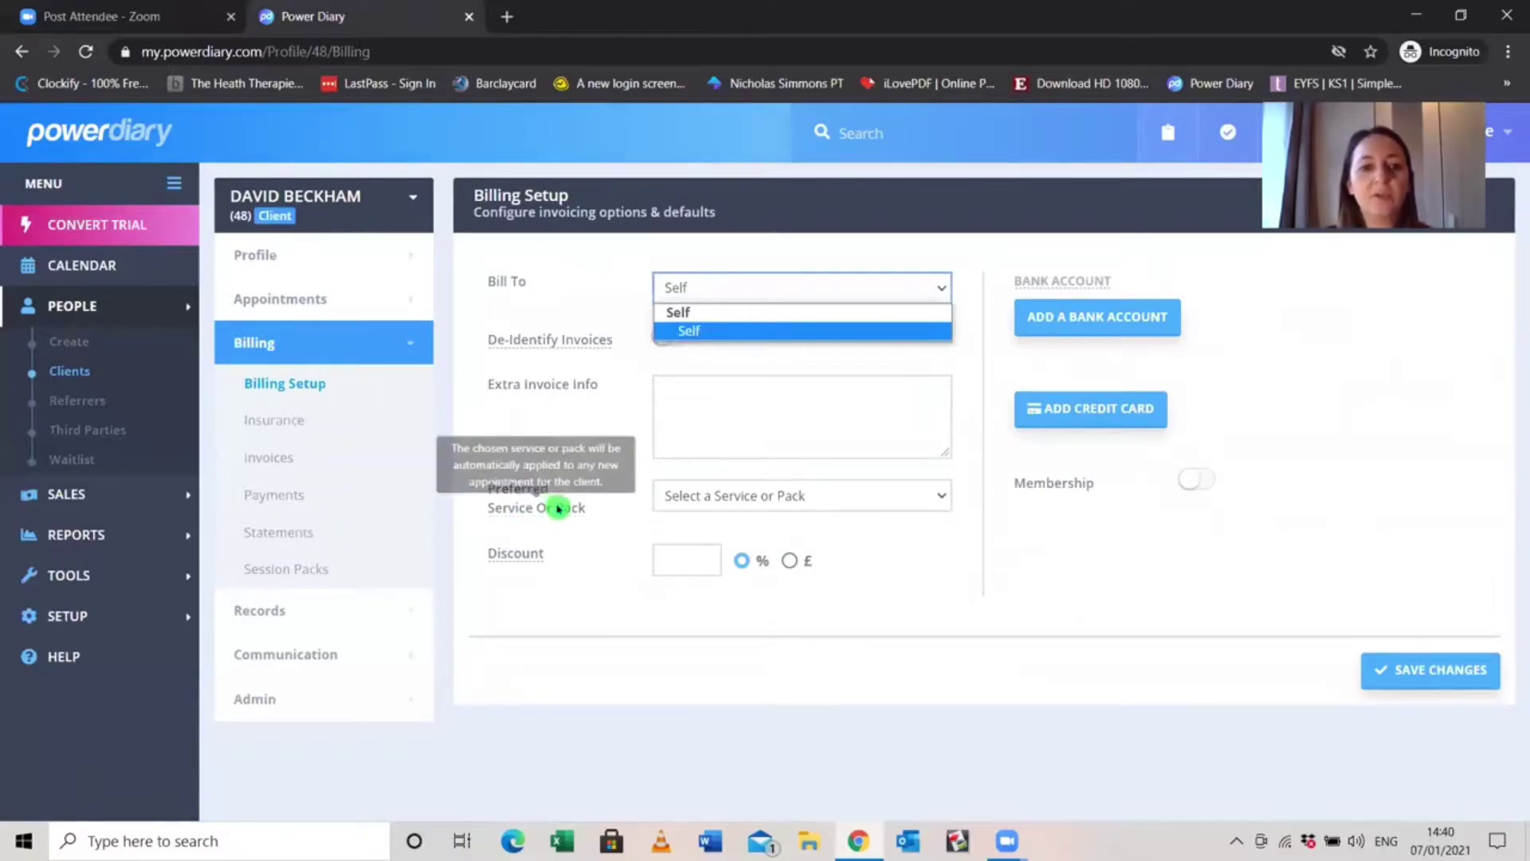
- Choose Individual Online Psychotherapy Session 50 mins @ £140.00 as preferred service and save
click(711, 502)
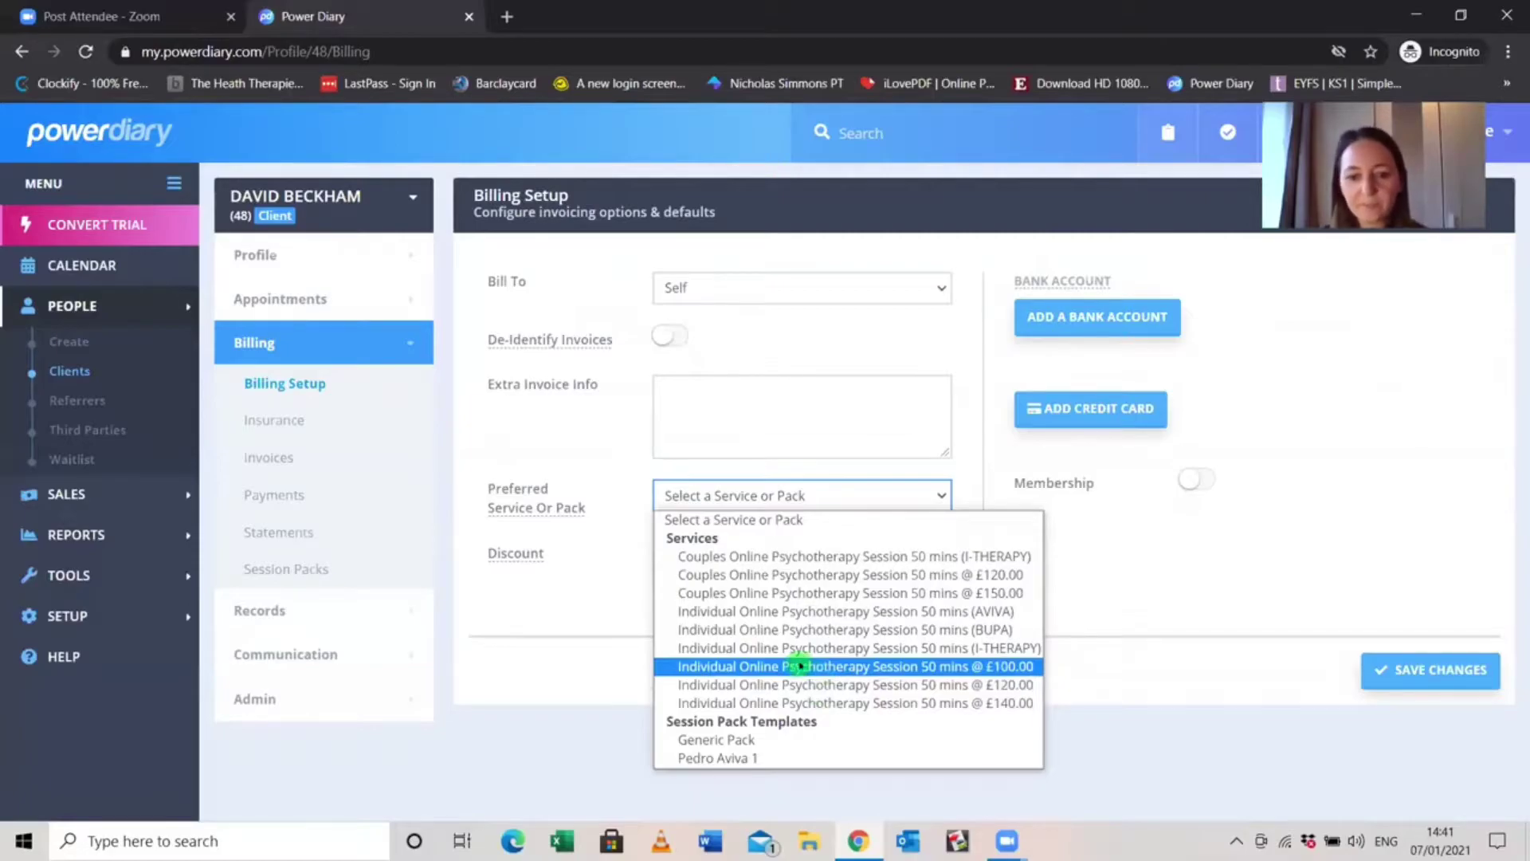
click(844, 701)
click(1395, 673)
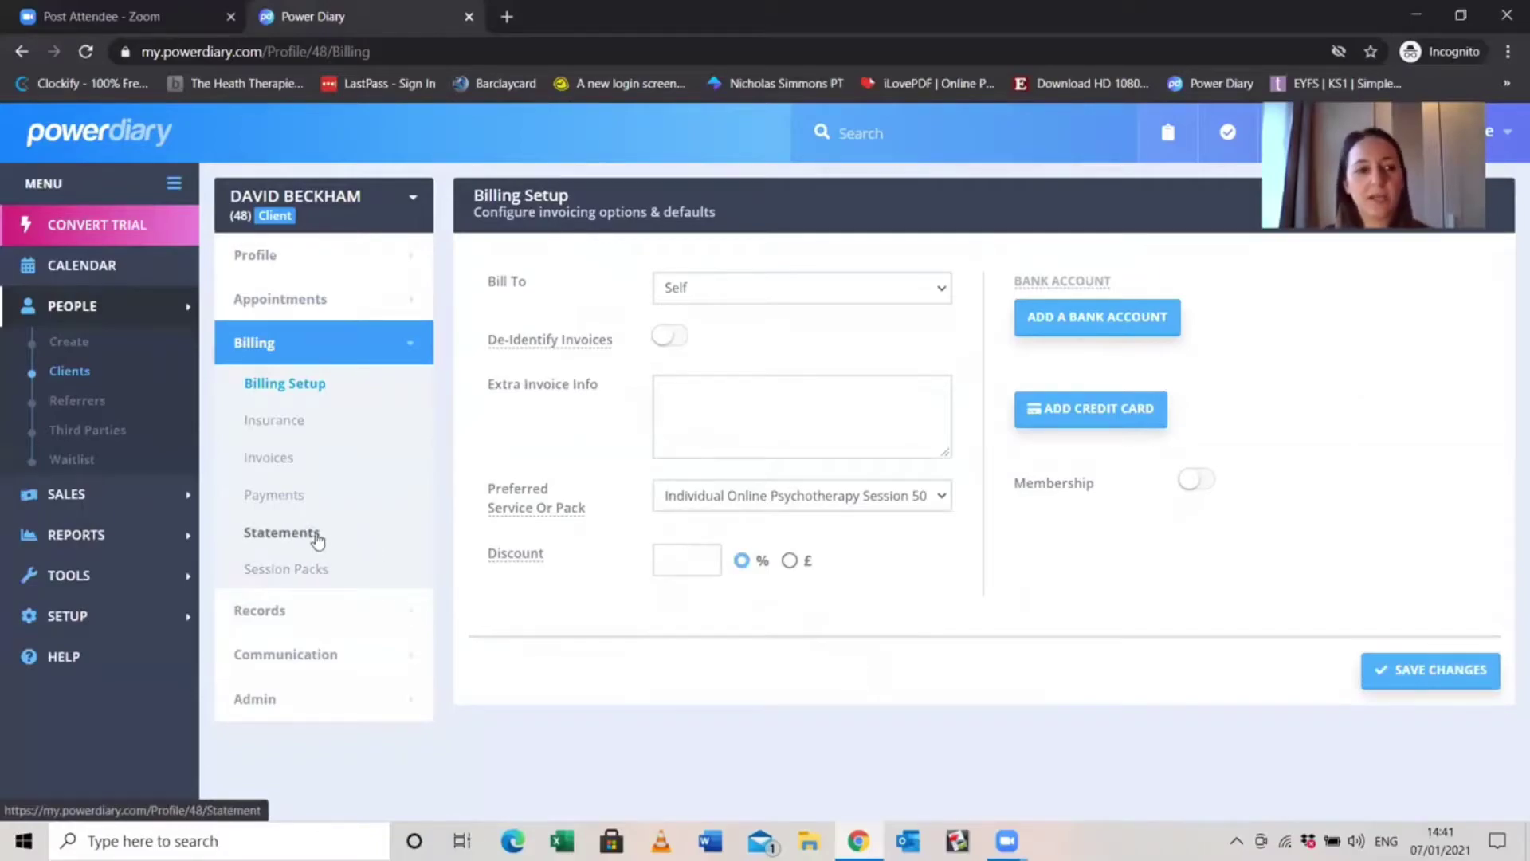
click(78, 306)
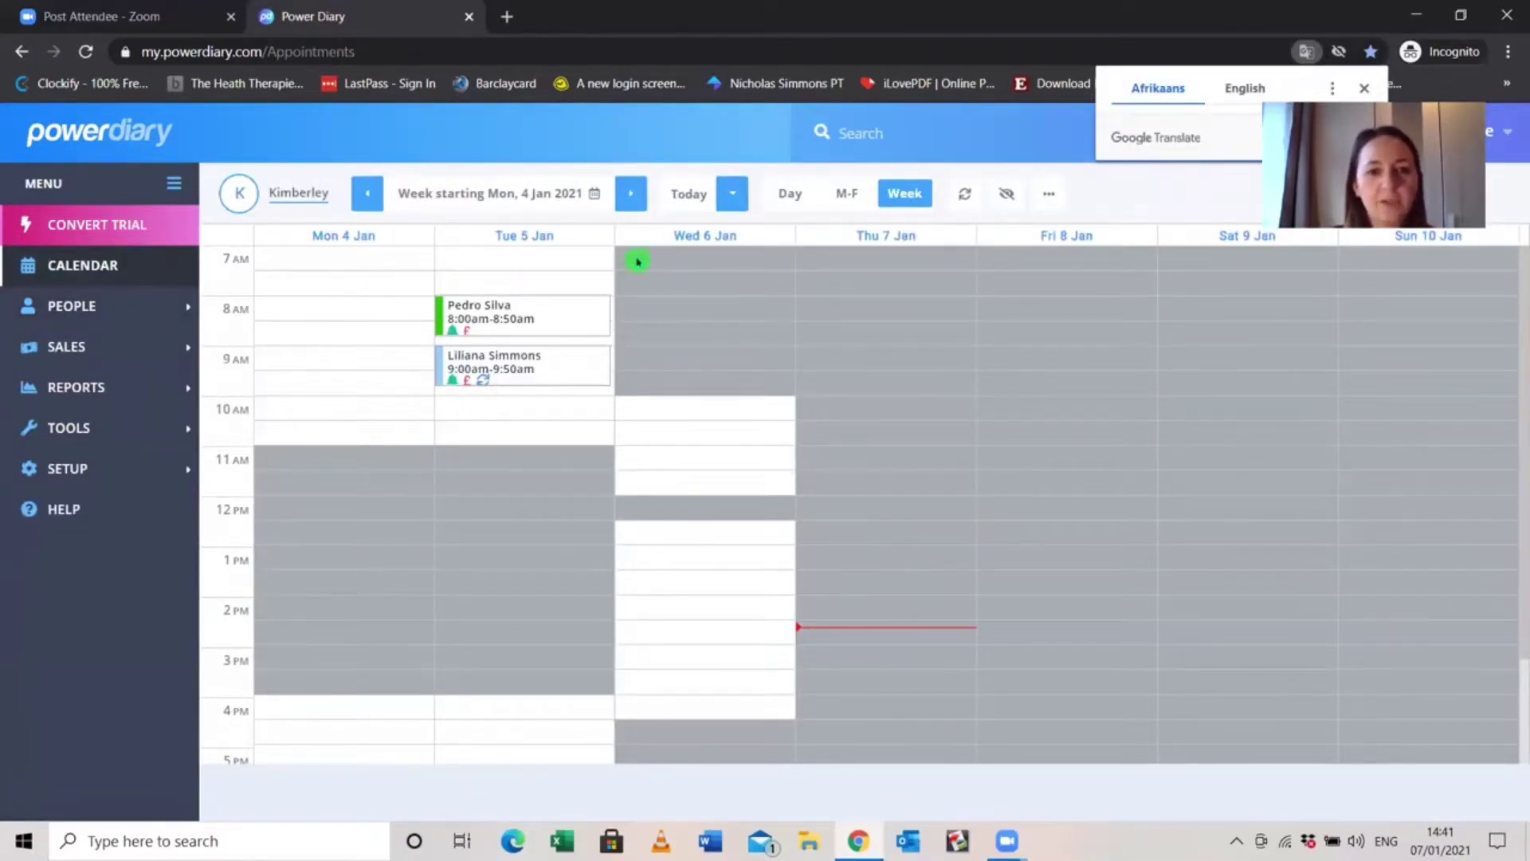
- Browse the calendar weeks and views, then start an appointment at 8 AM Monday 11 Jan 2021
click(631, 199)
click(630, 199)
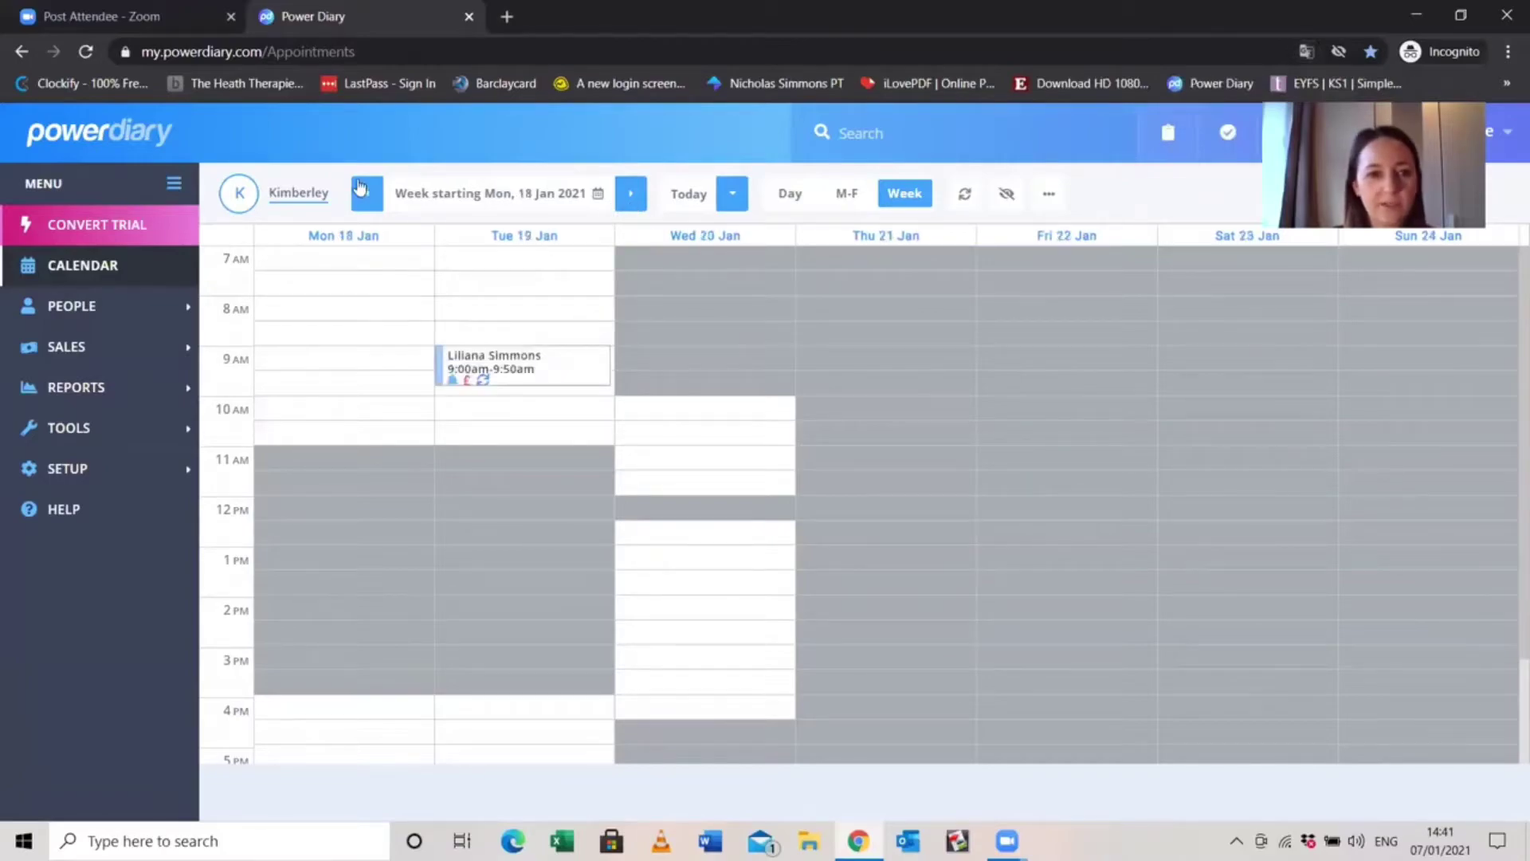
click(371, 194)
click(371, 194)
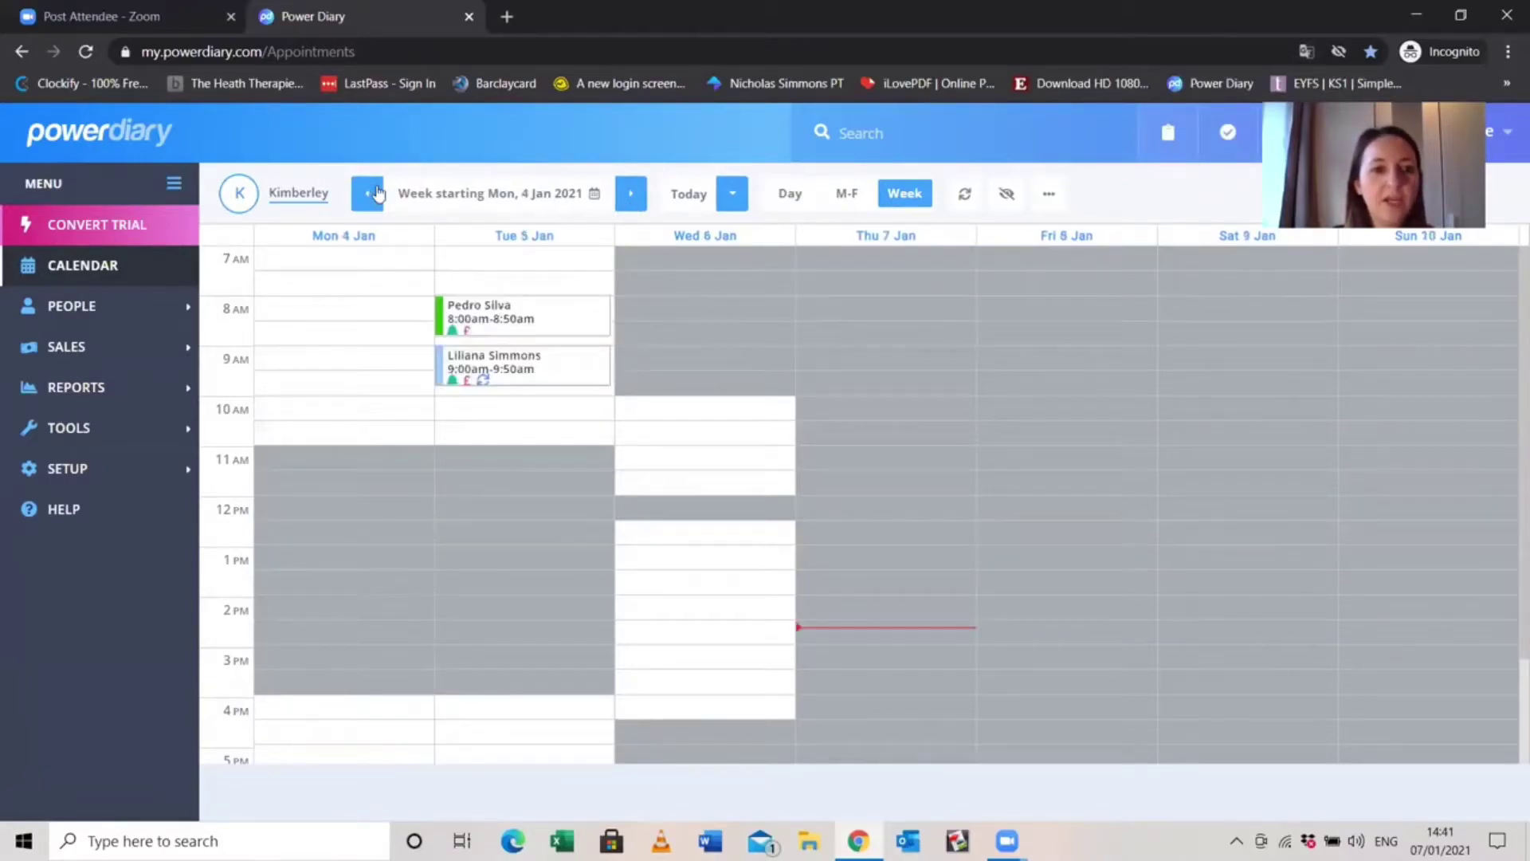
click(790, 195)
click(772, 195)
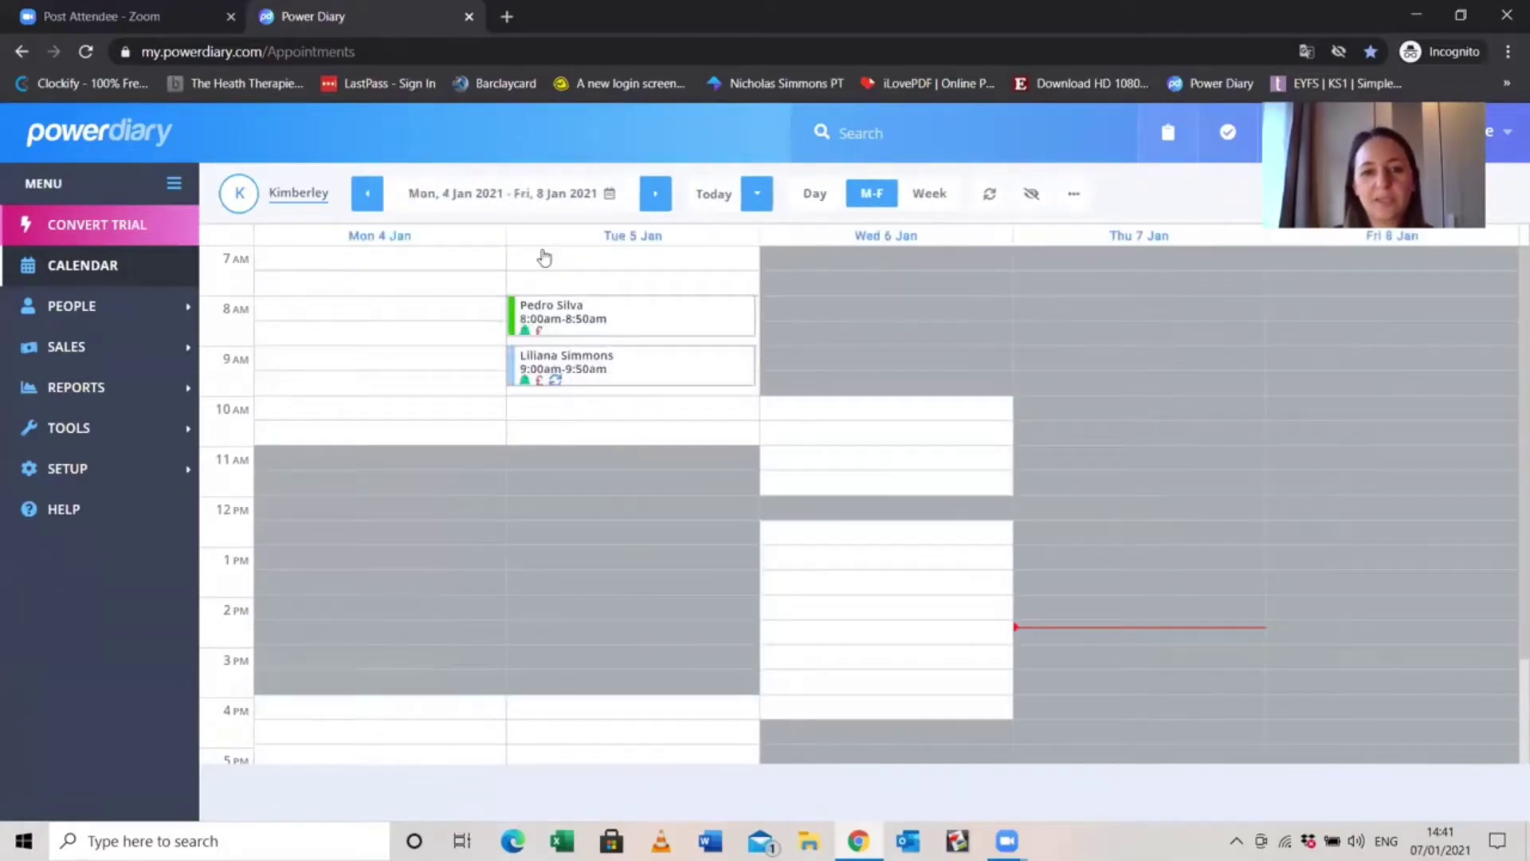
click(929, 194)
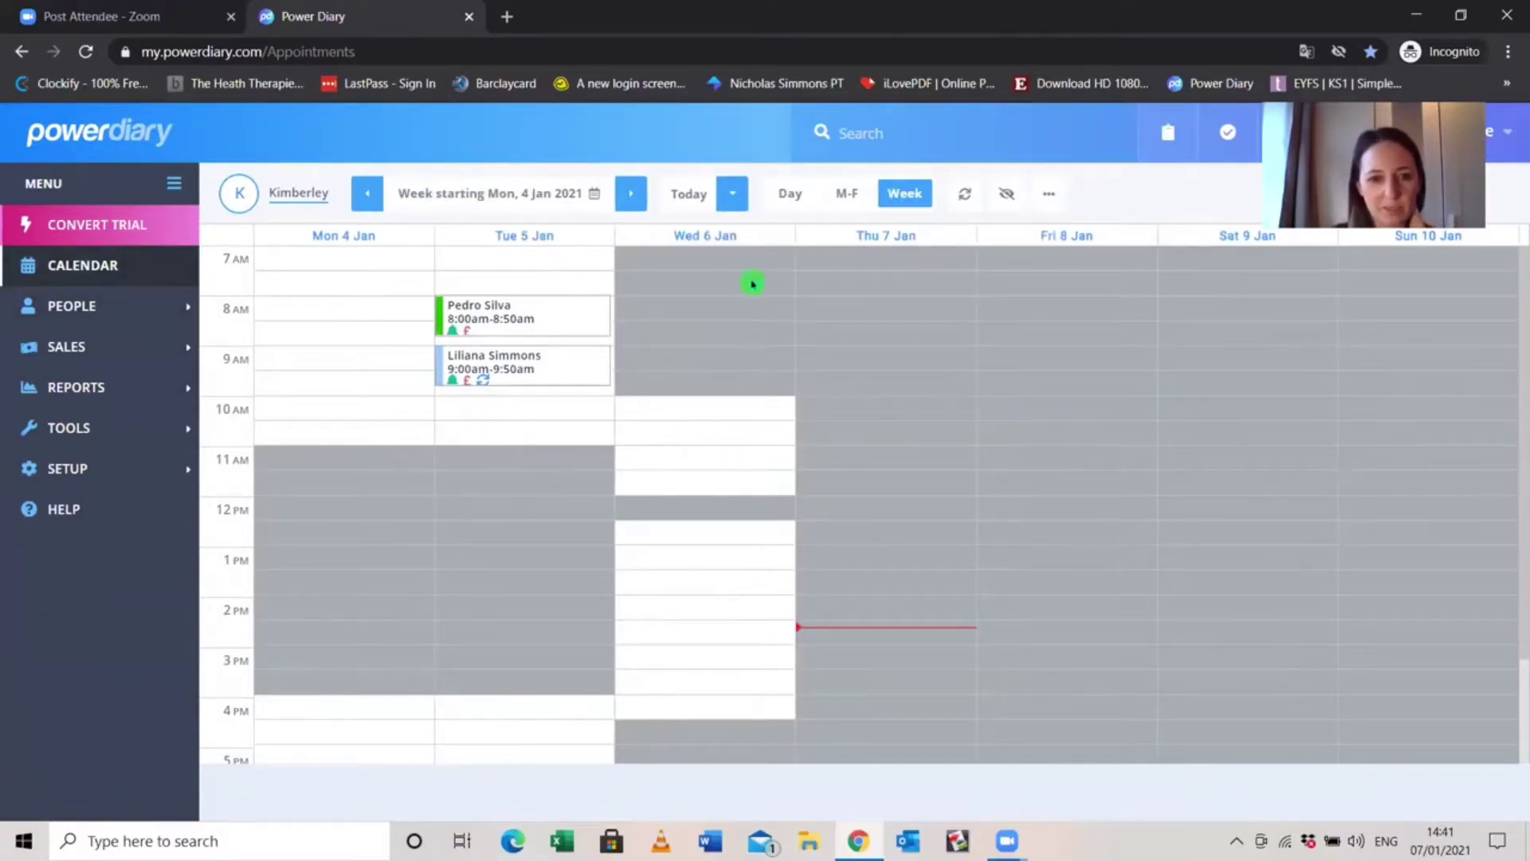
key(Right)
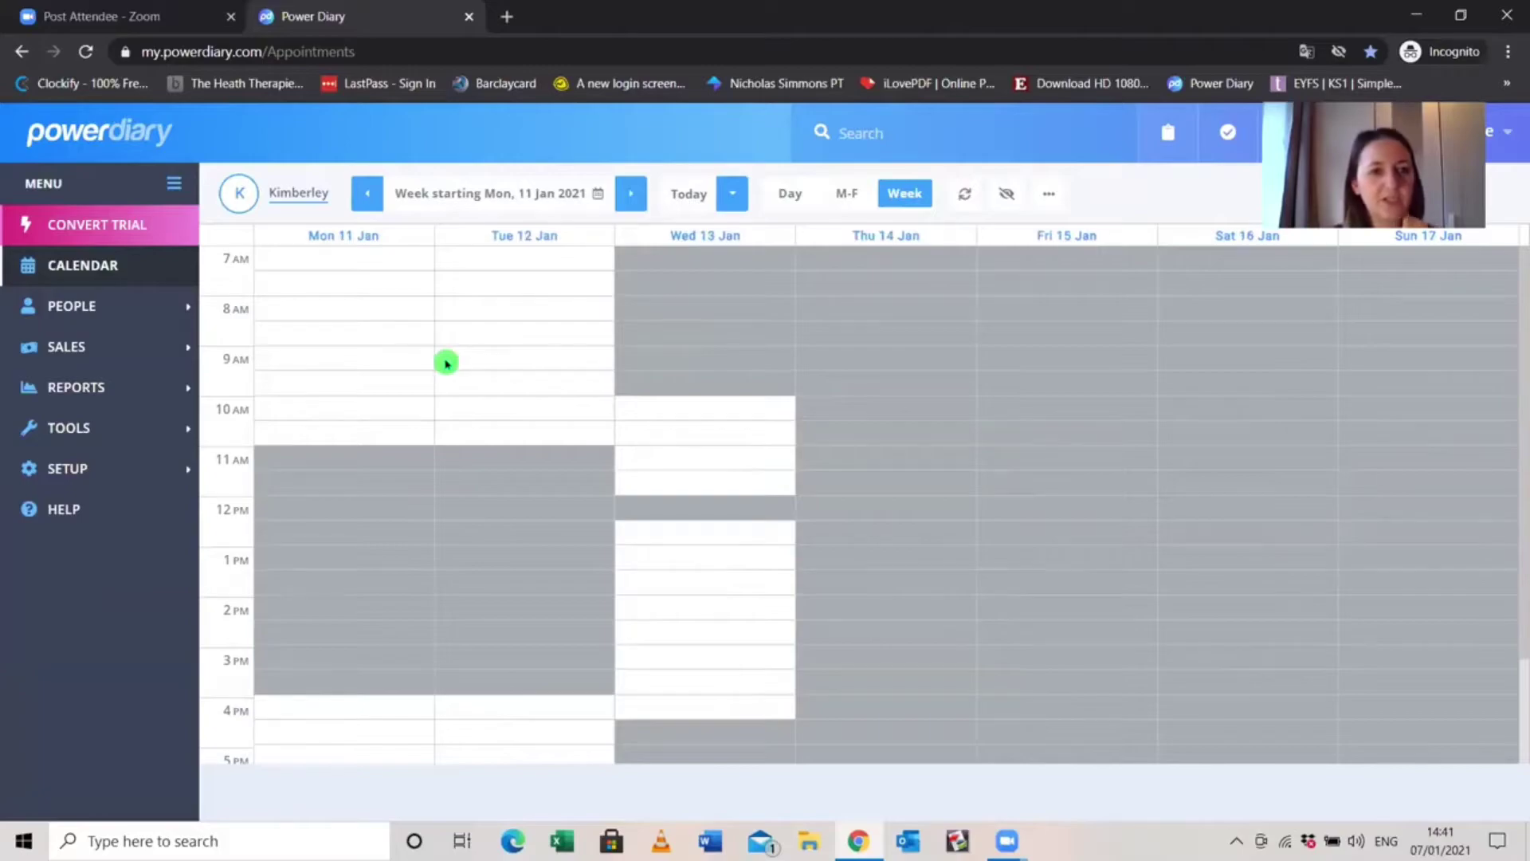
click(320, 315)
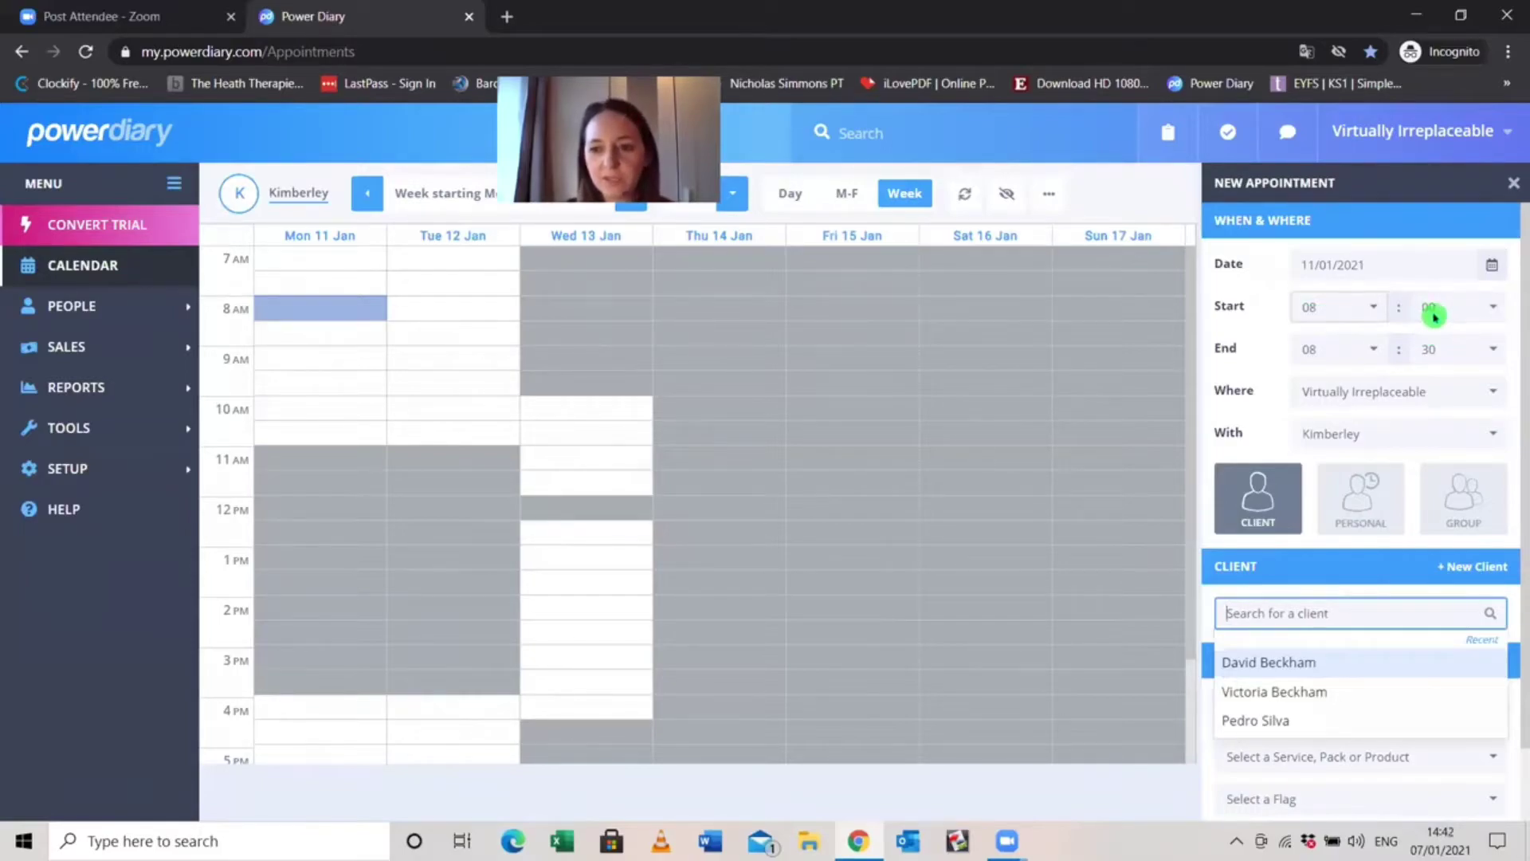
- Set the appointment start to 08:15 and assign it to the recent client
click(1432, 311)
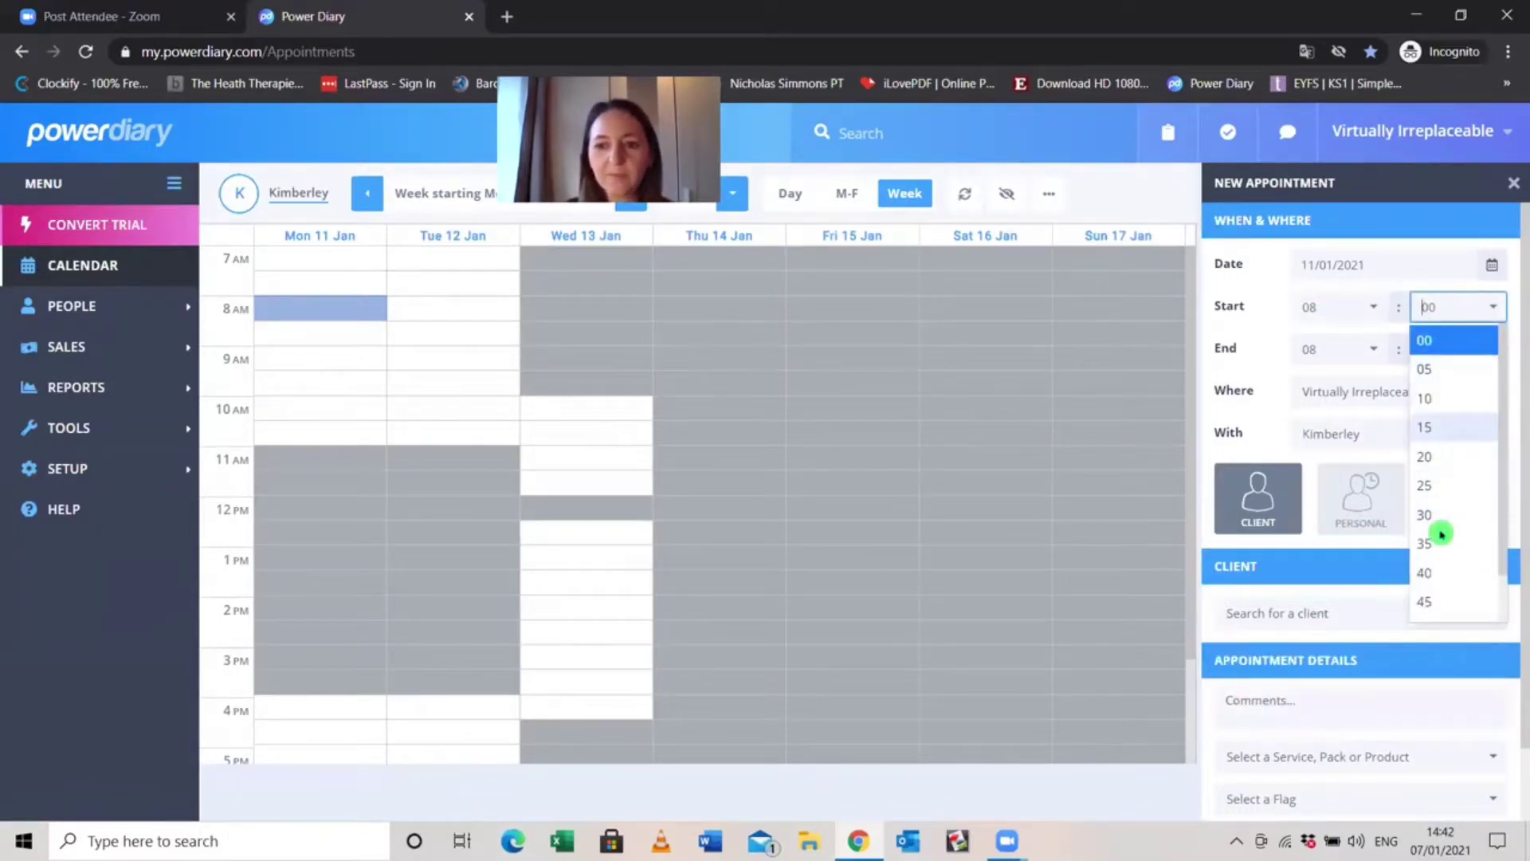
click(1434, 427)
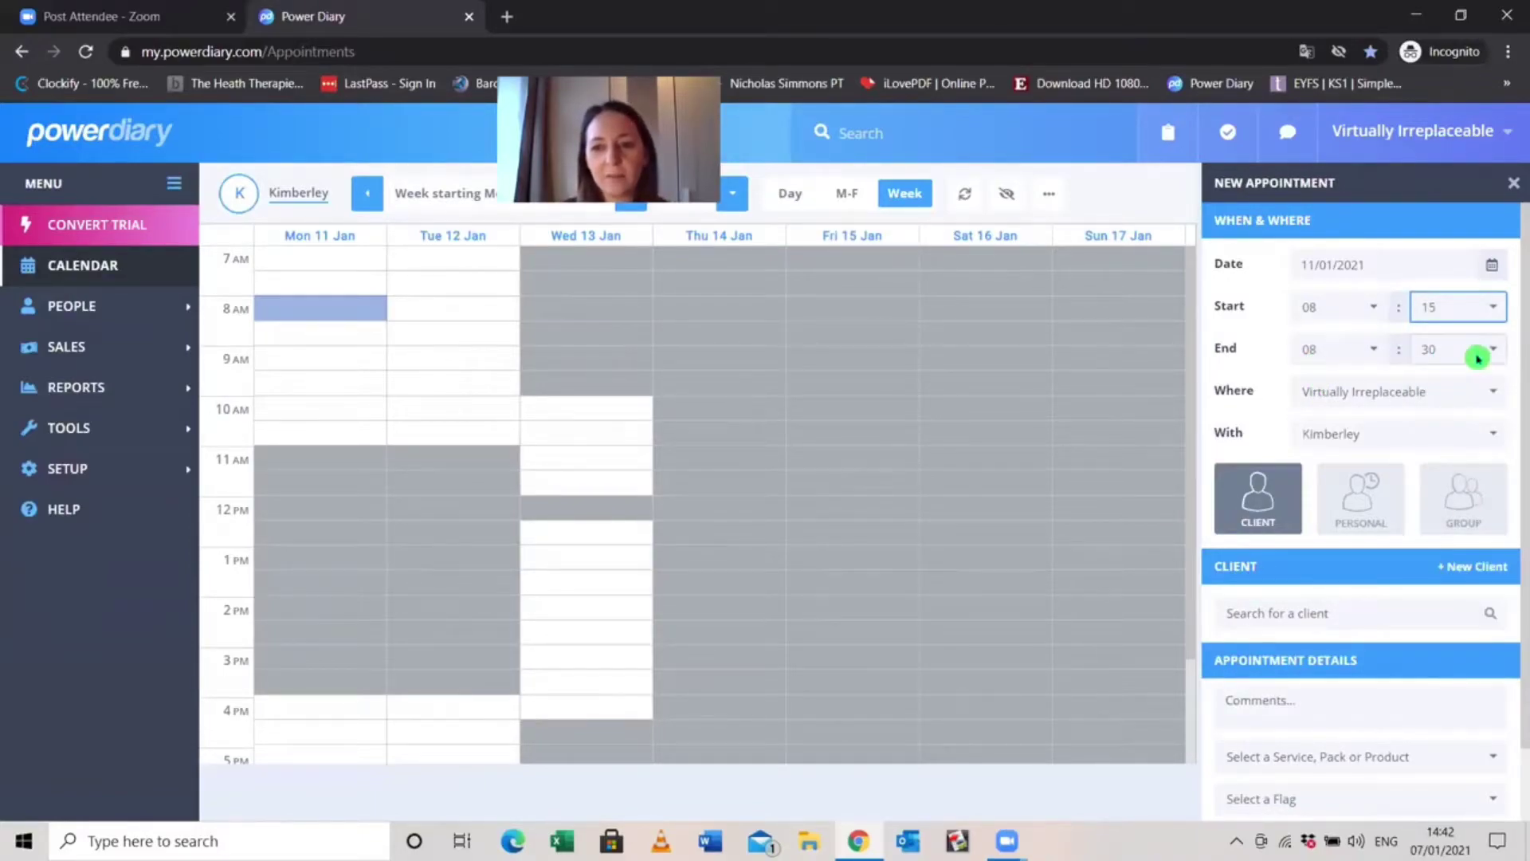
click(1284, 618)
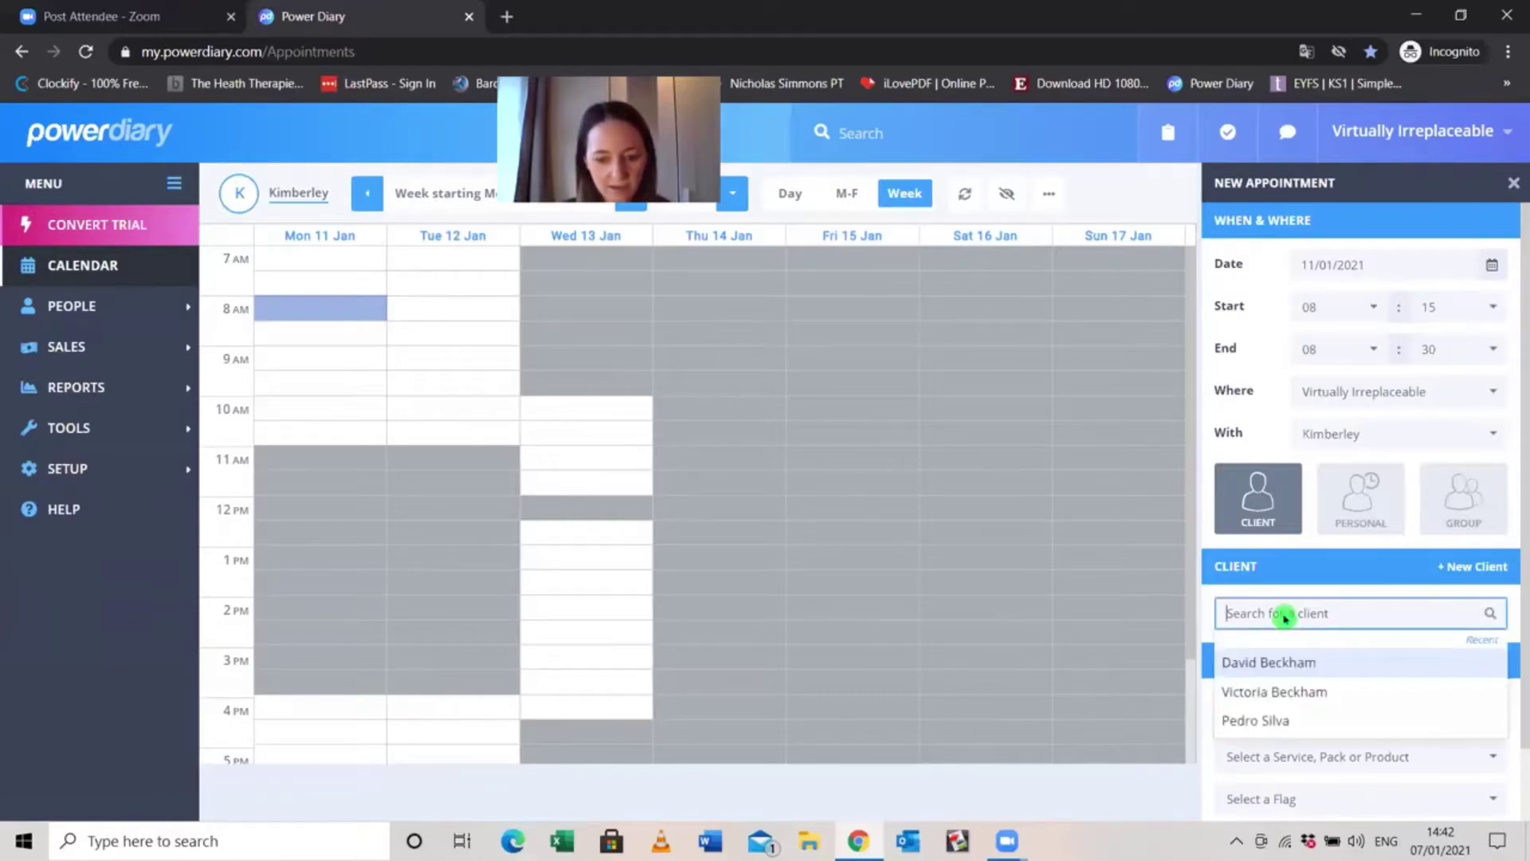
click(1267, 662)
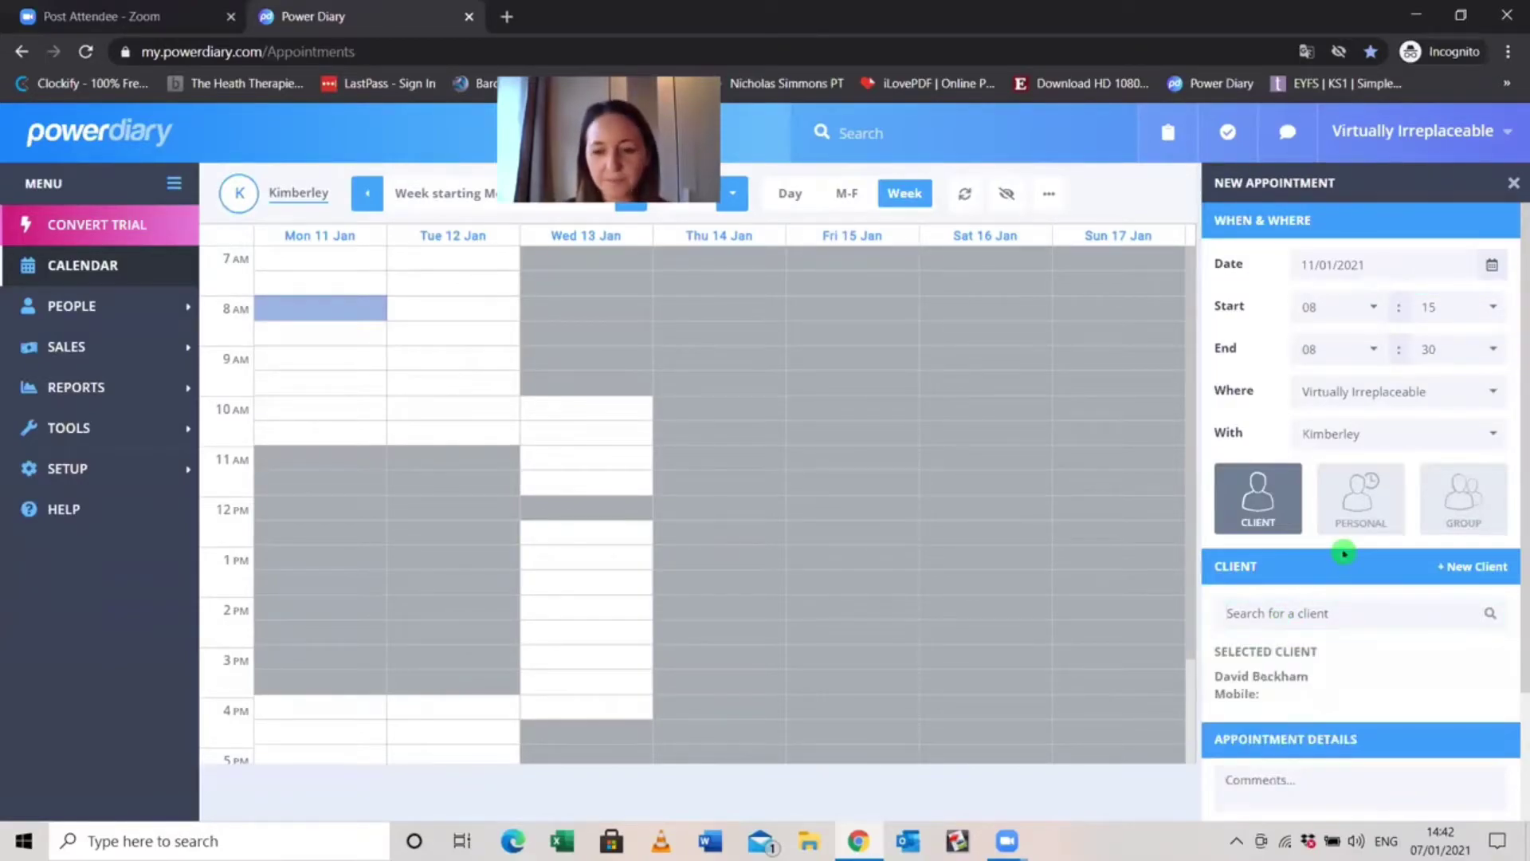
- Leave the flag unselected and save the appointment, creating invoice 71
scroll(1344, 552, down, 2)
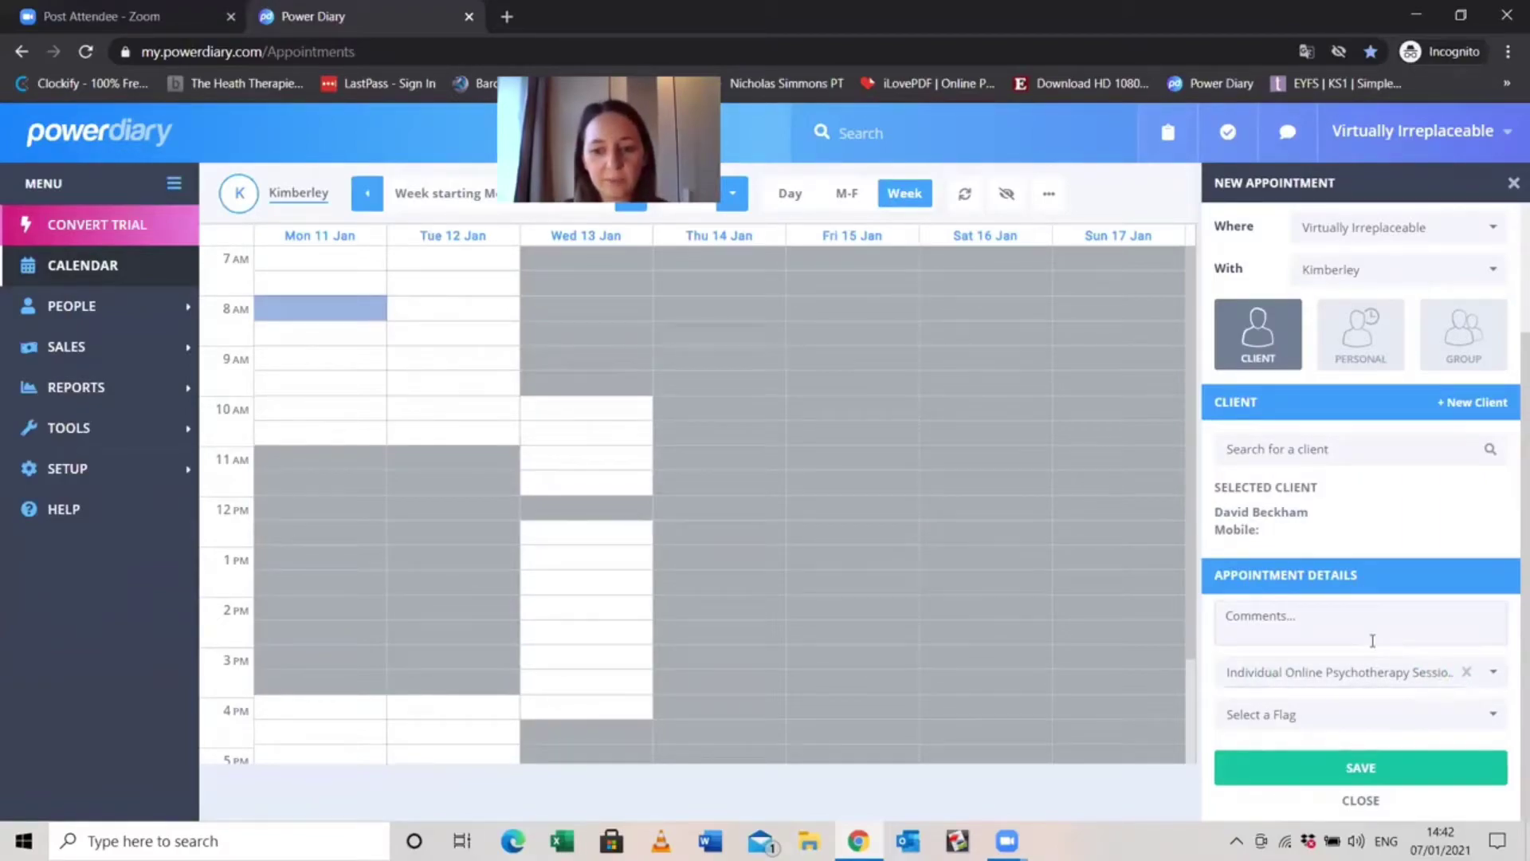
click(1273, 714)
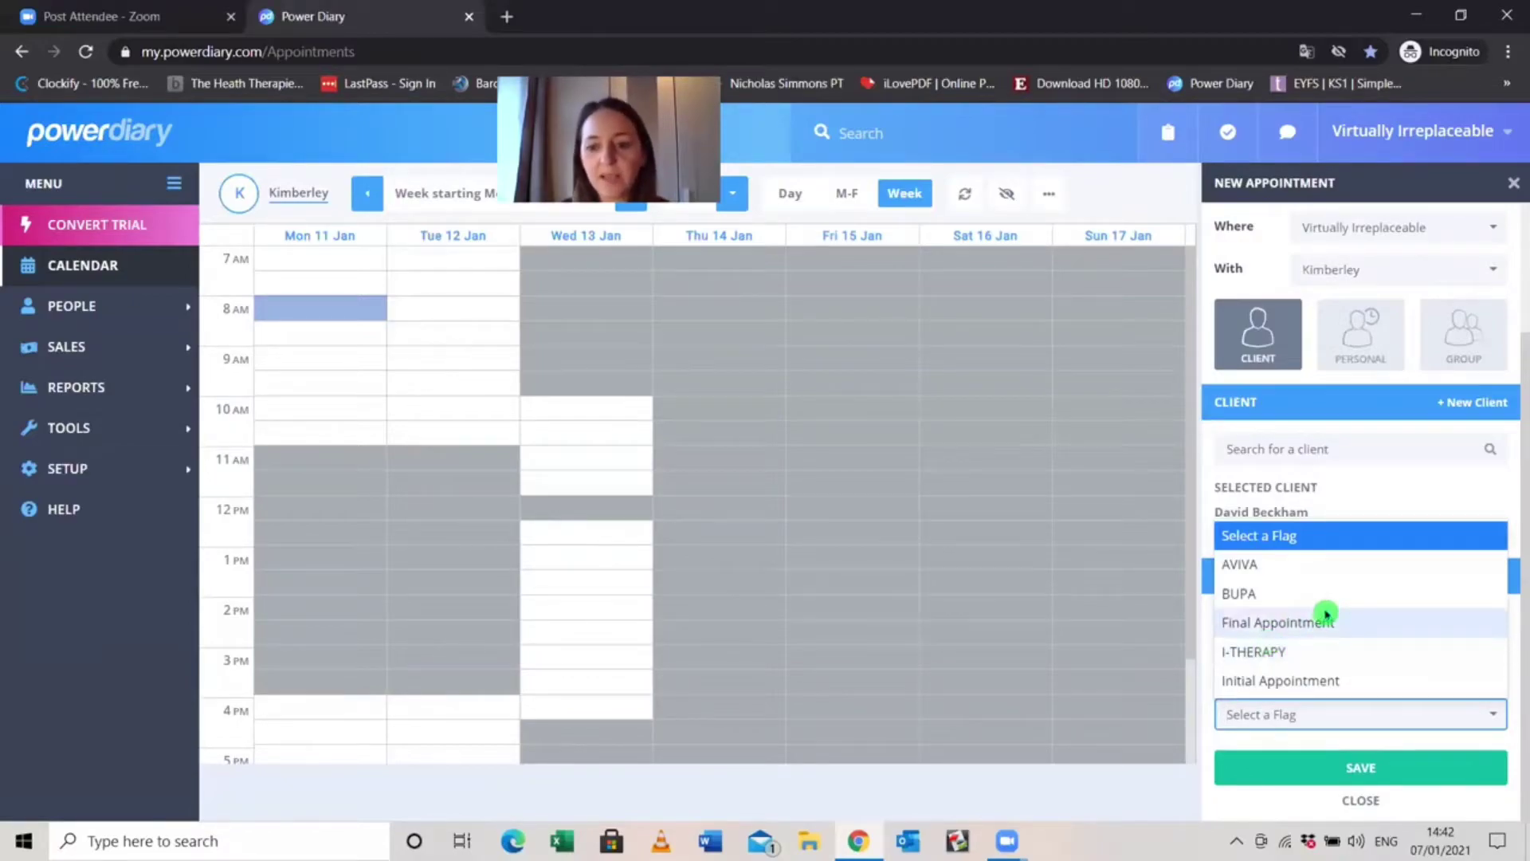
click(1308, 536)
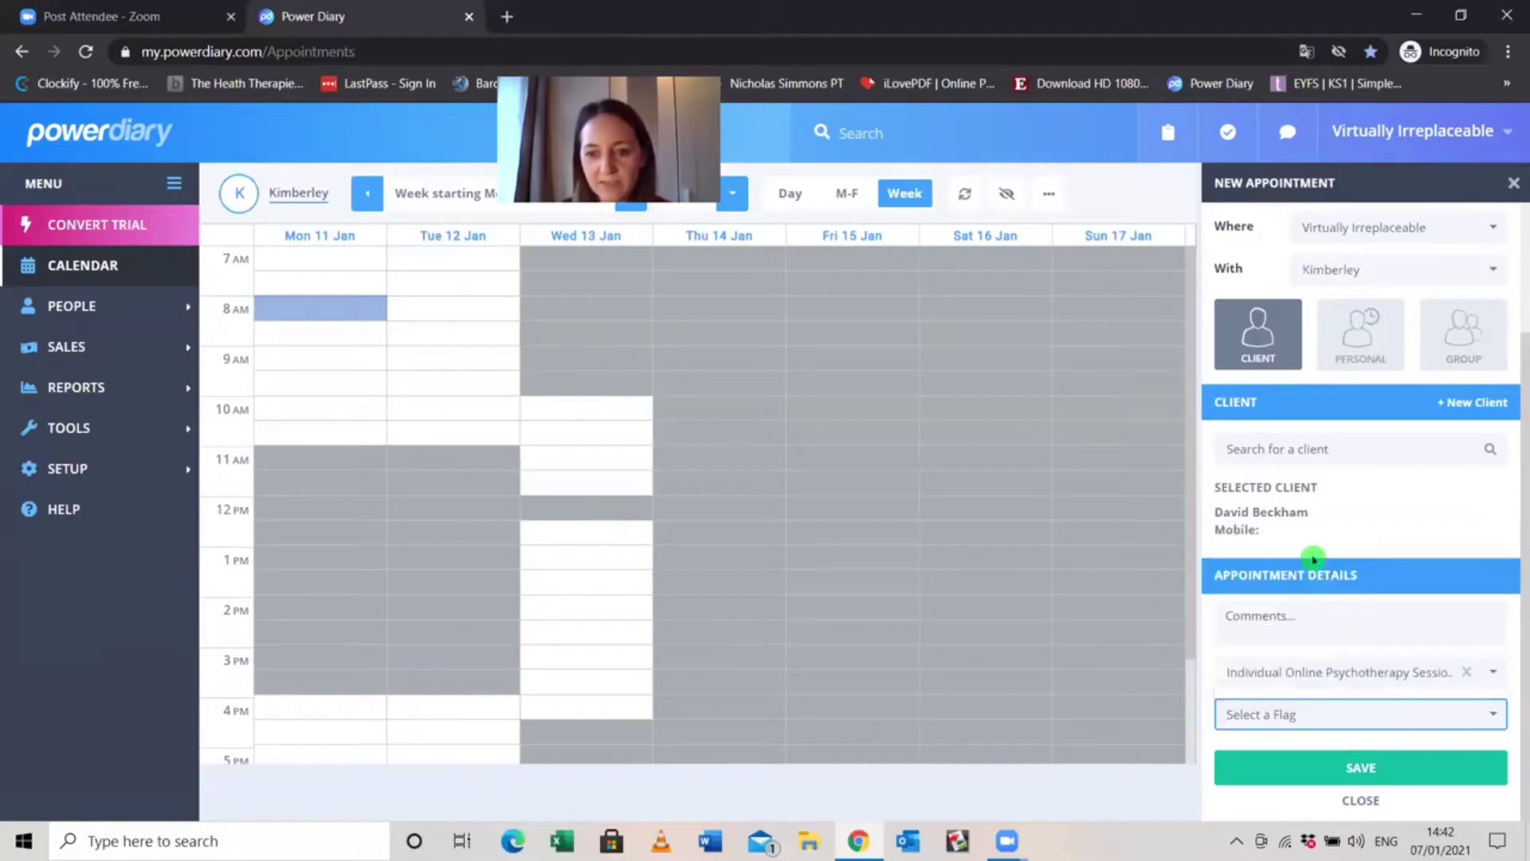
click(1243, 765)
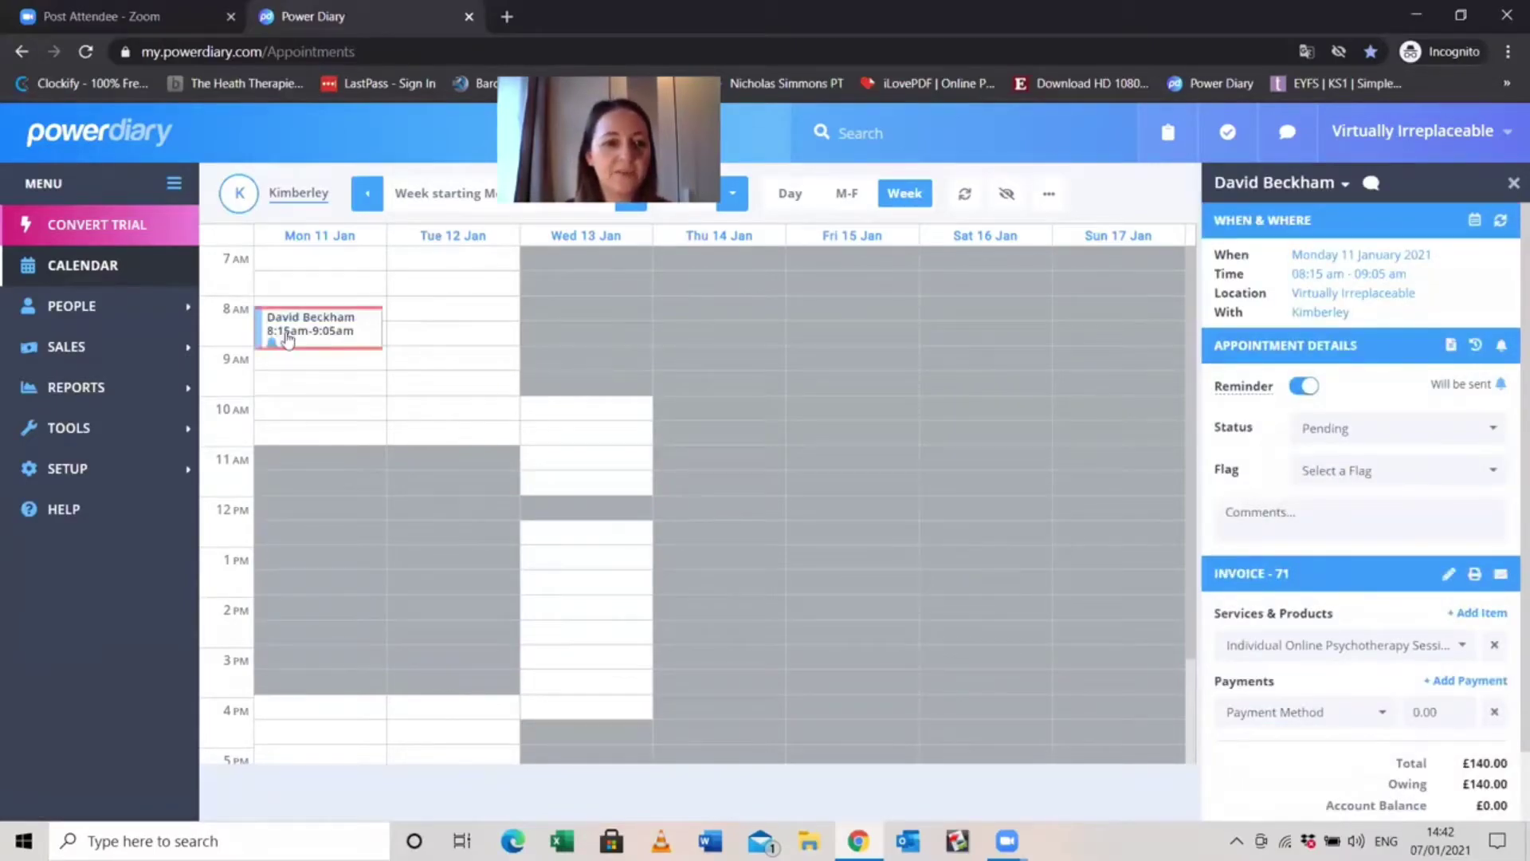
- Change the Monday 11 January appointment's status from Pending to Confirmed
mouse_move(325, 346)
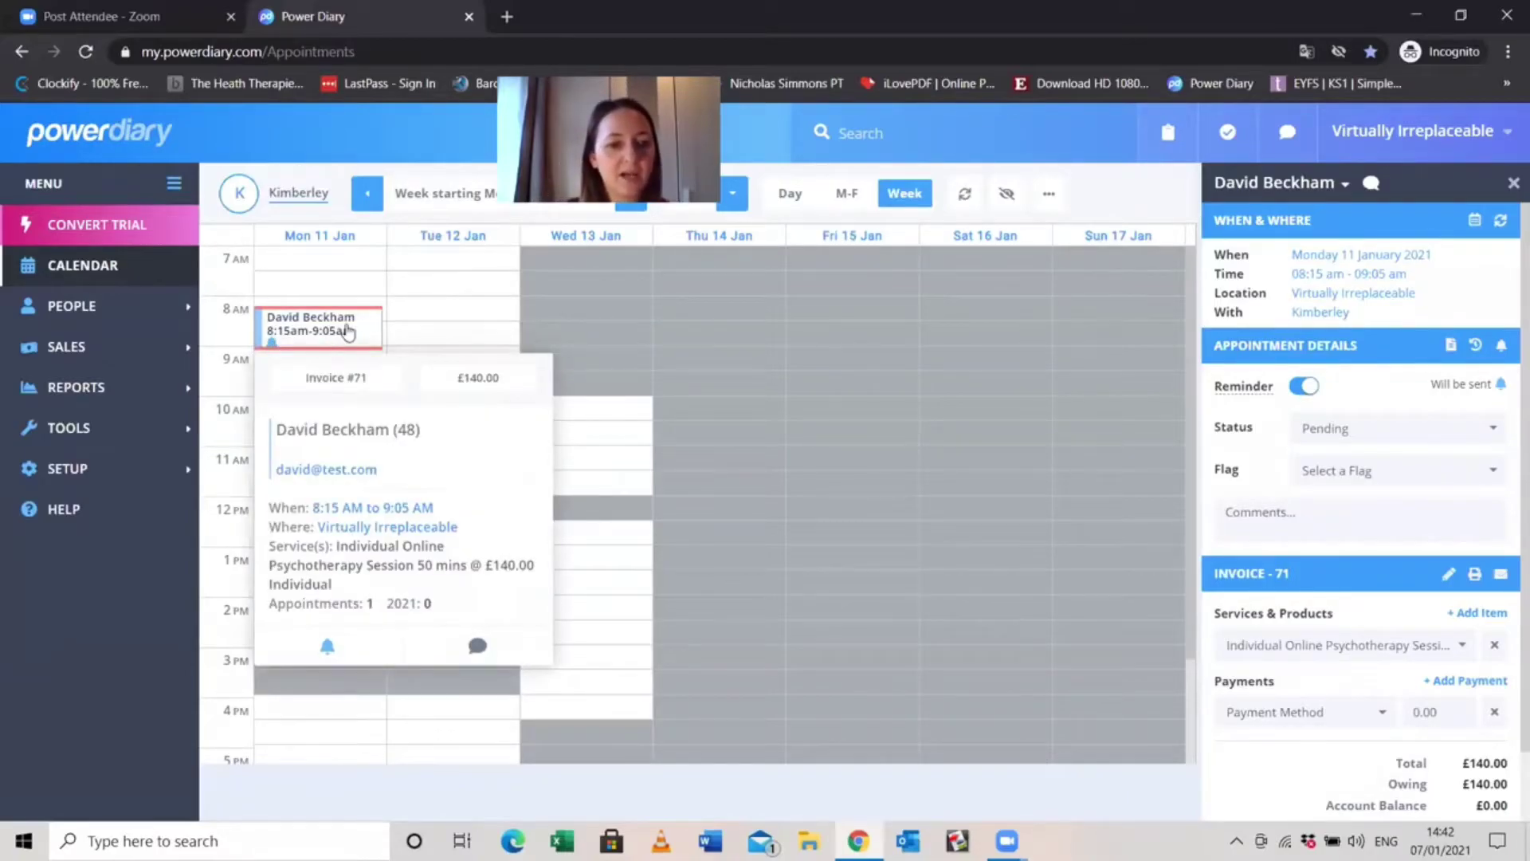
scroll(1499, 630, down, 1)
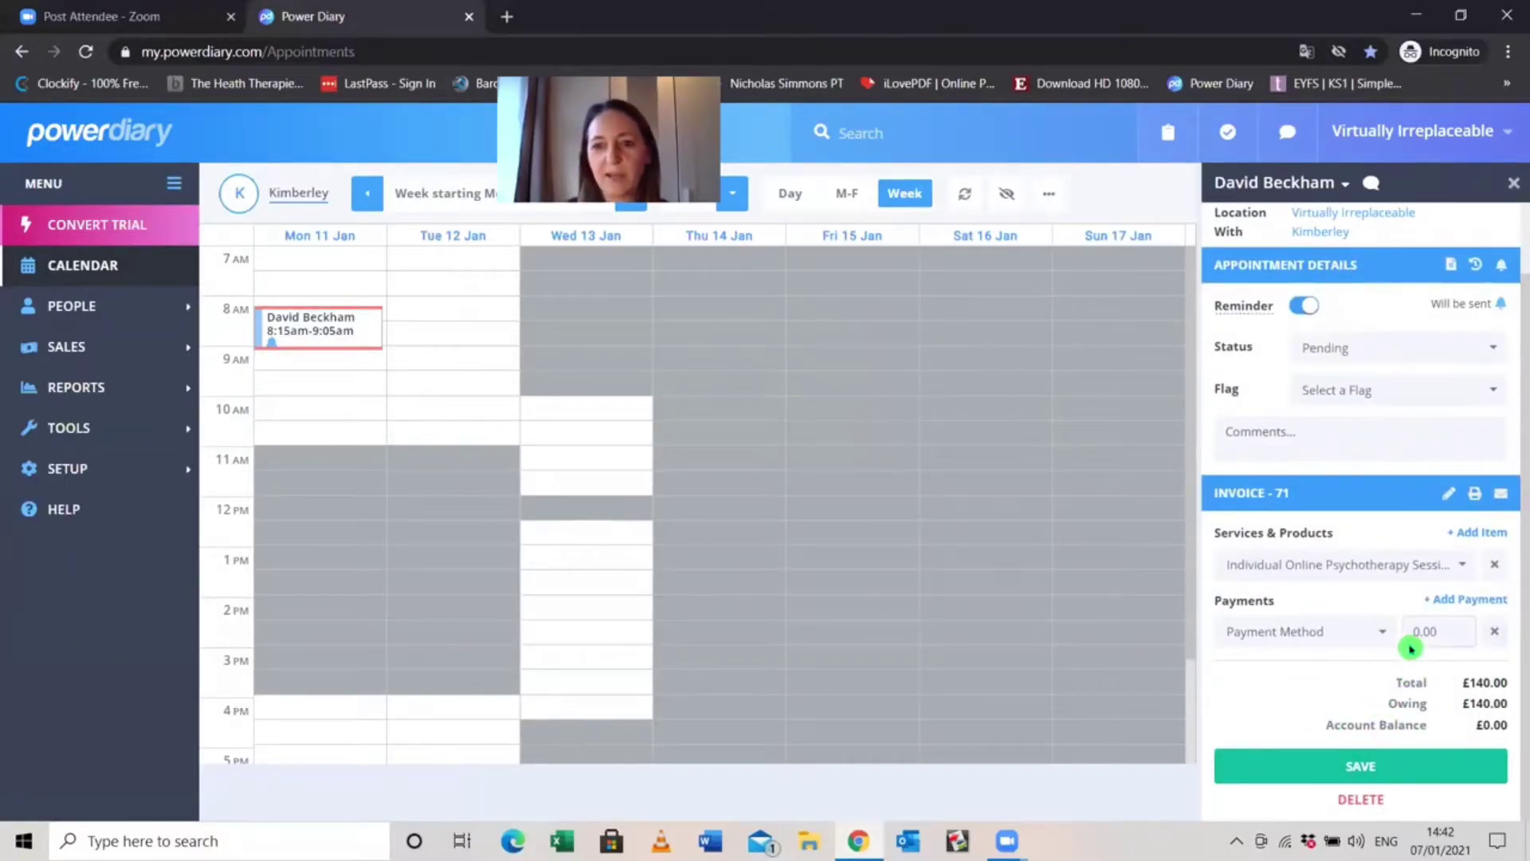
scroll(1367, 565, up, 1)
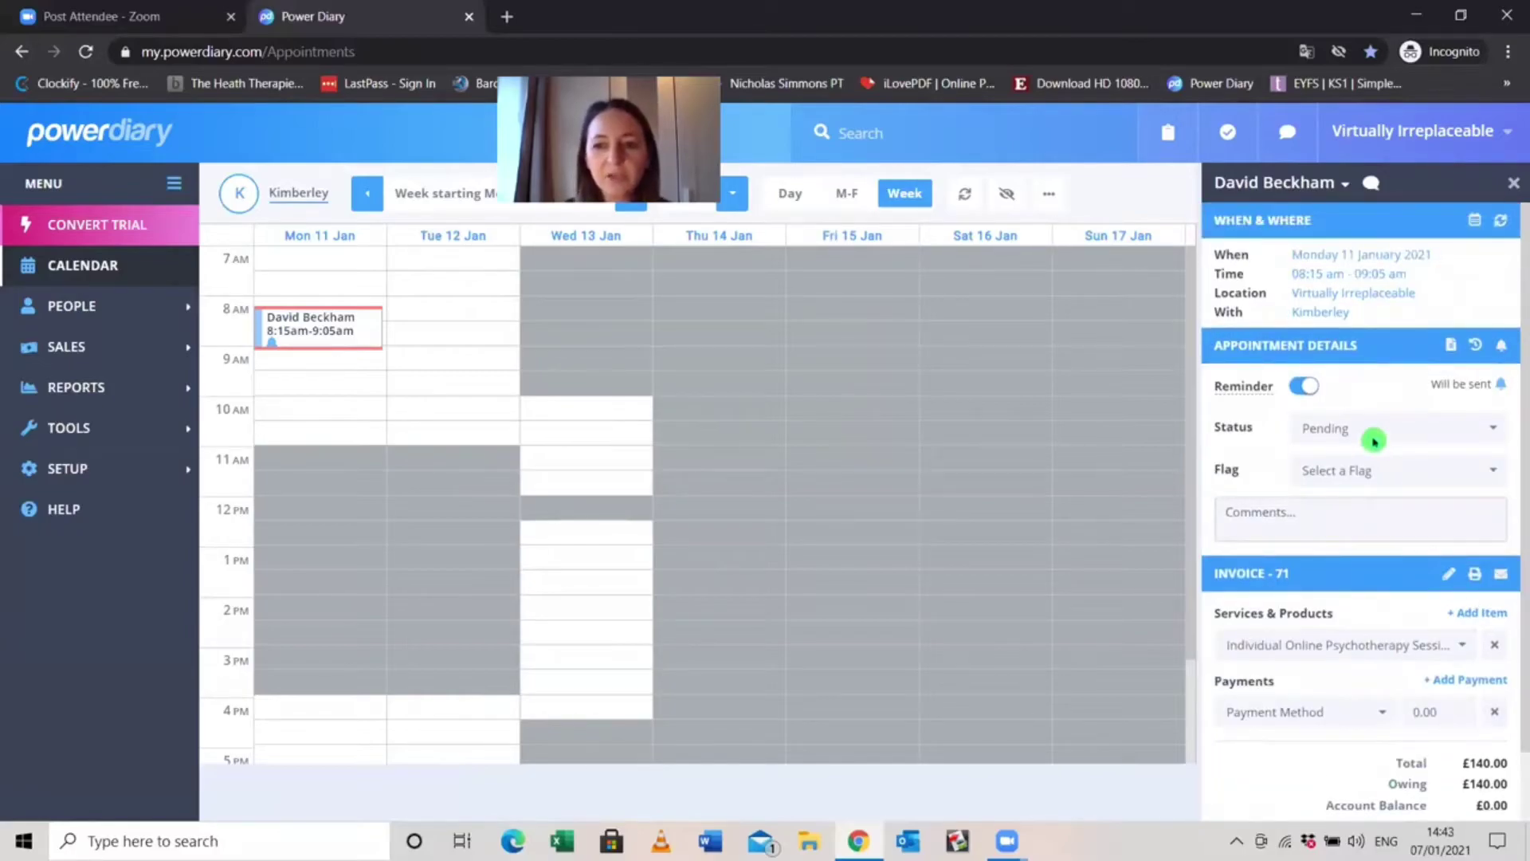
click(1374, 438)
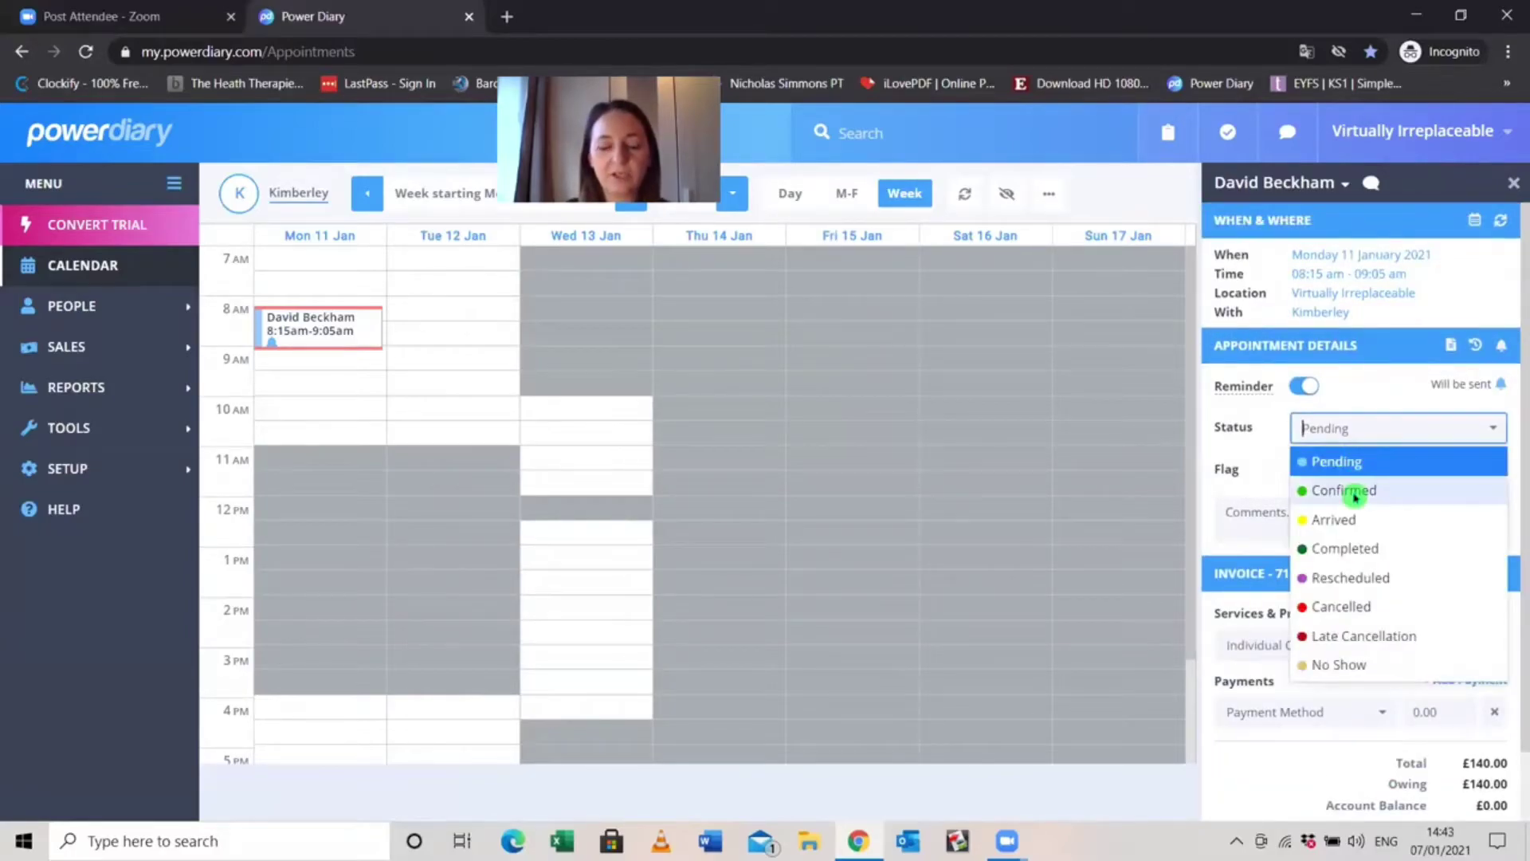
click(1354, 491)
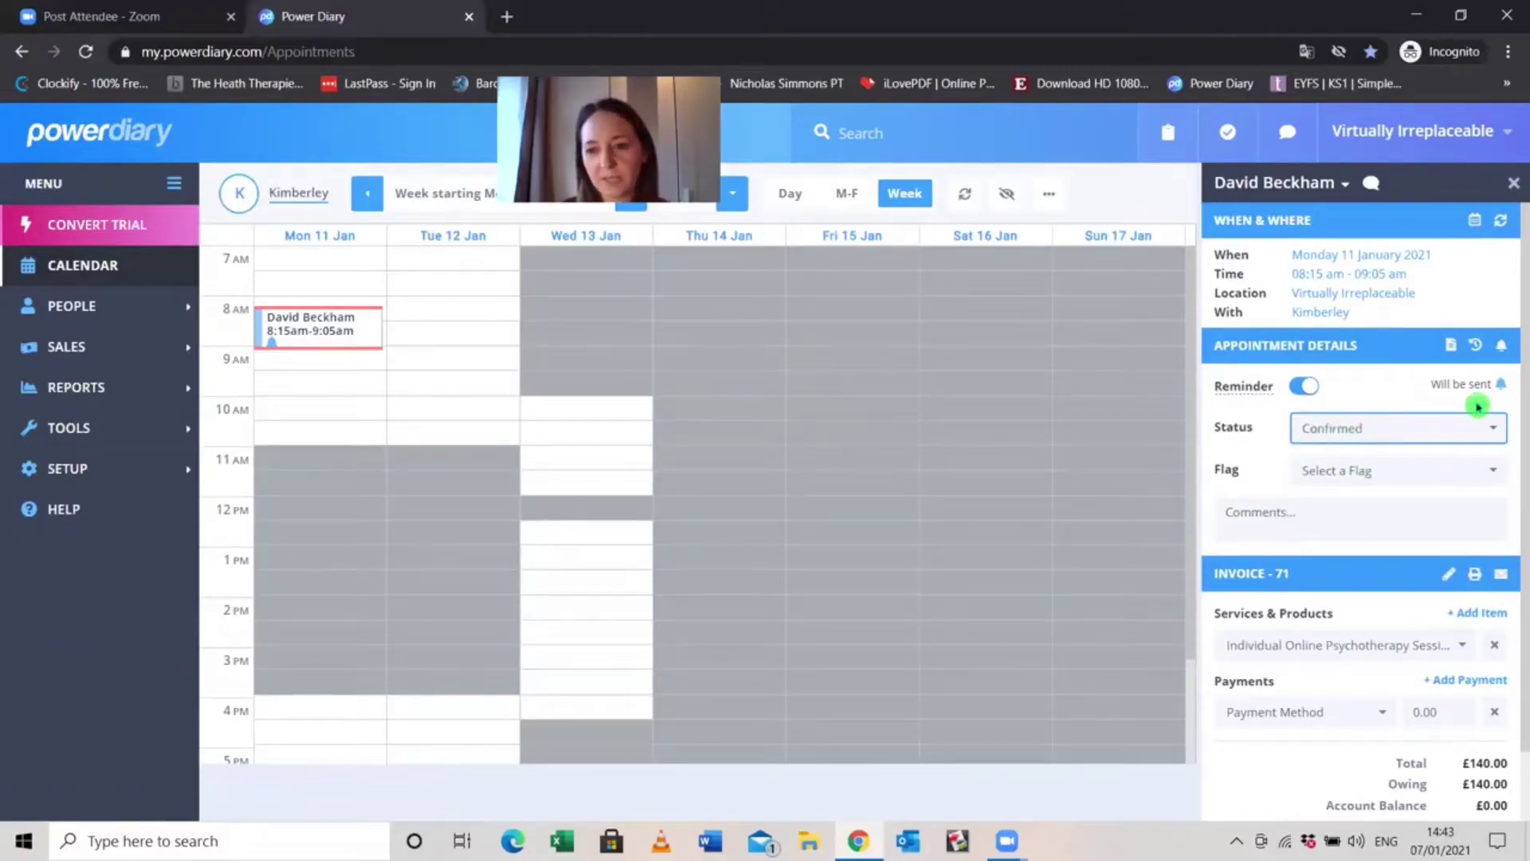
click(1501, 347)
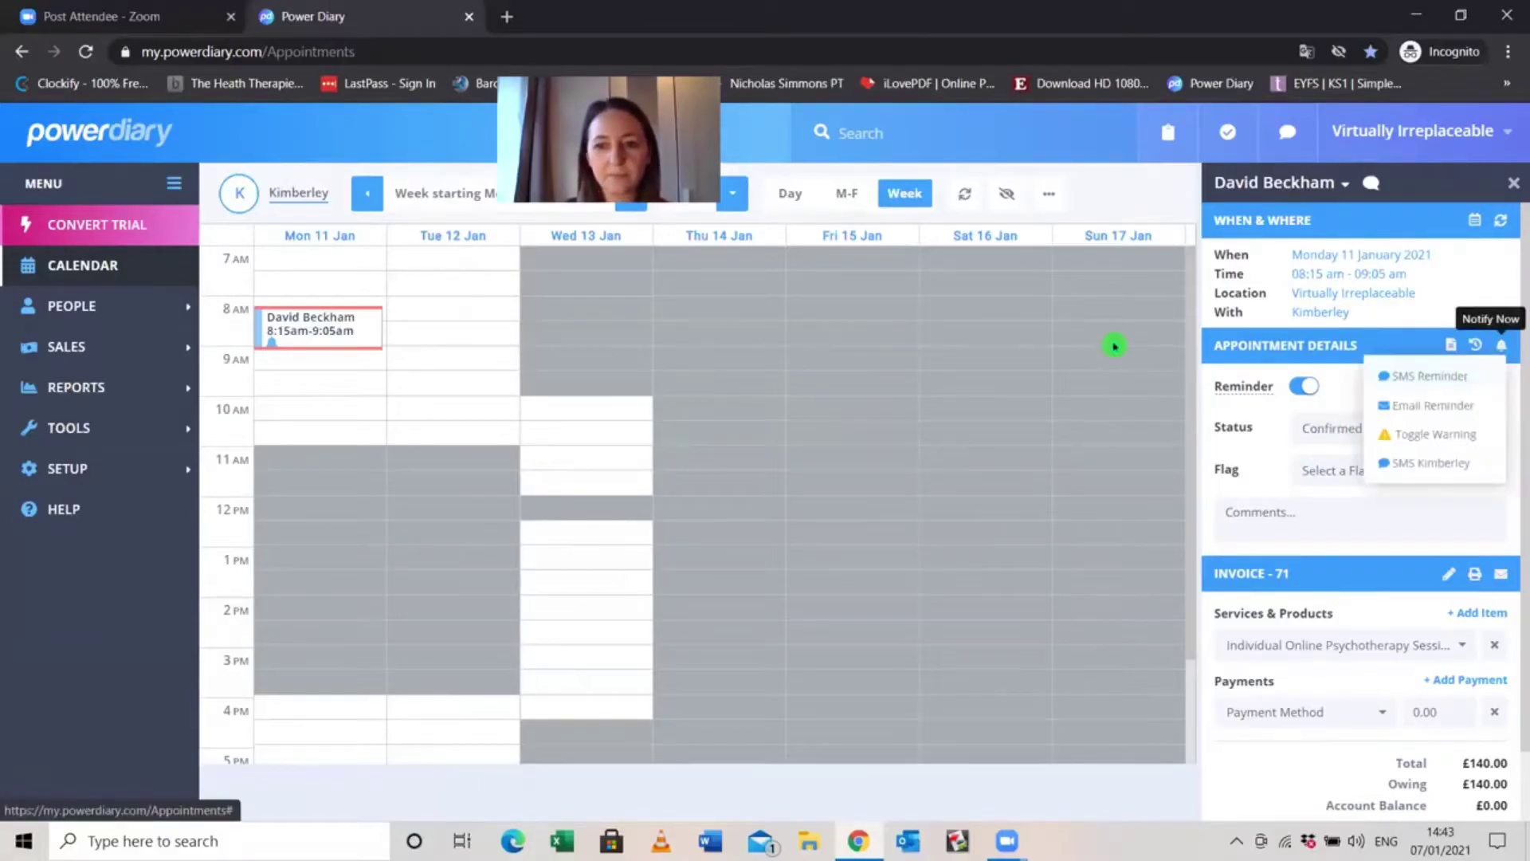
- Send and confirm an Email Reminder for the 11 January 08:15 appointment
click(929, 463)
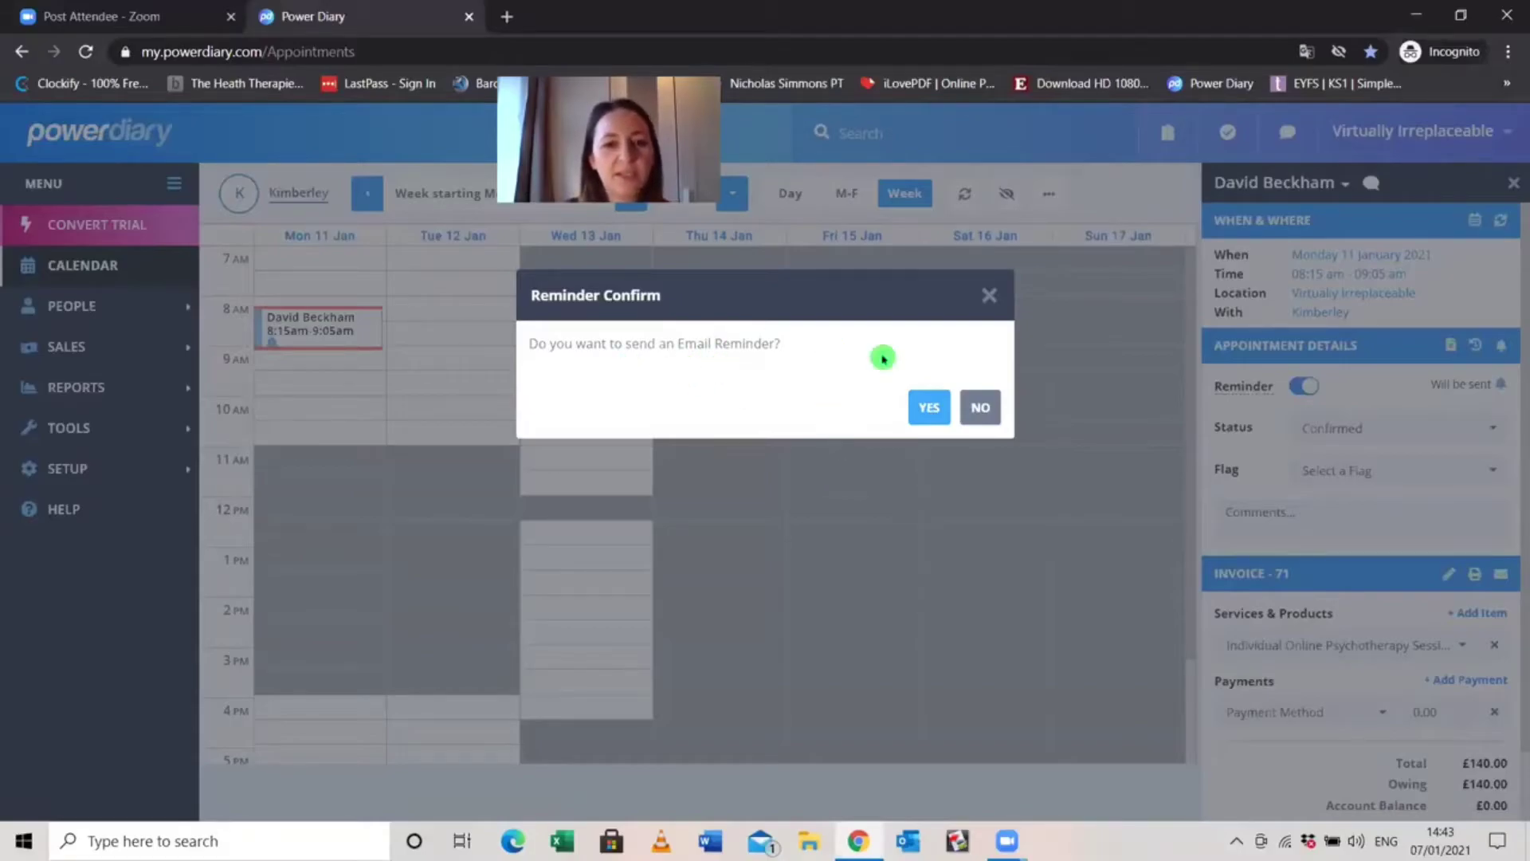
click(930, 407)
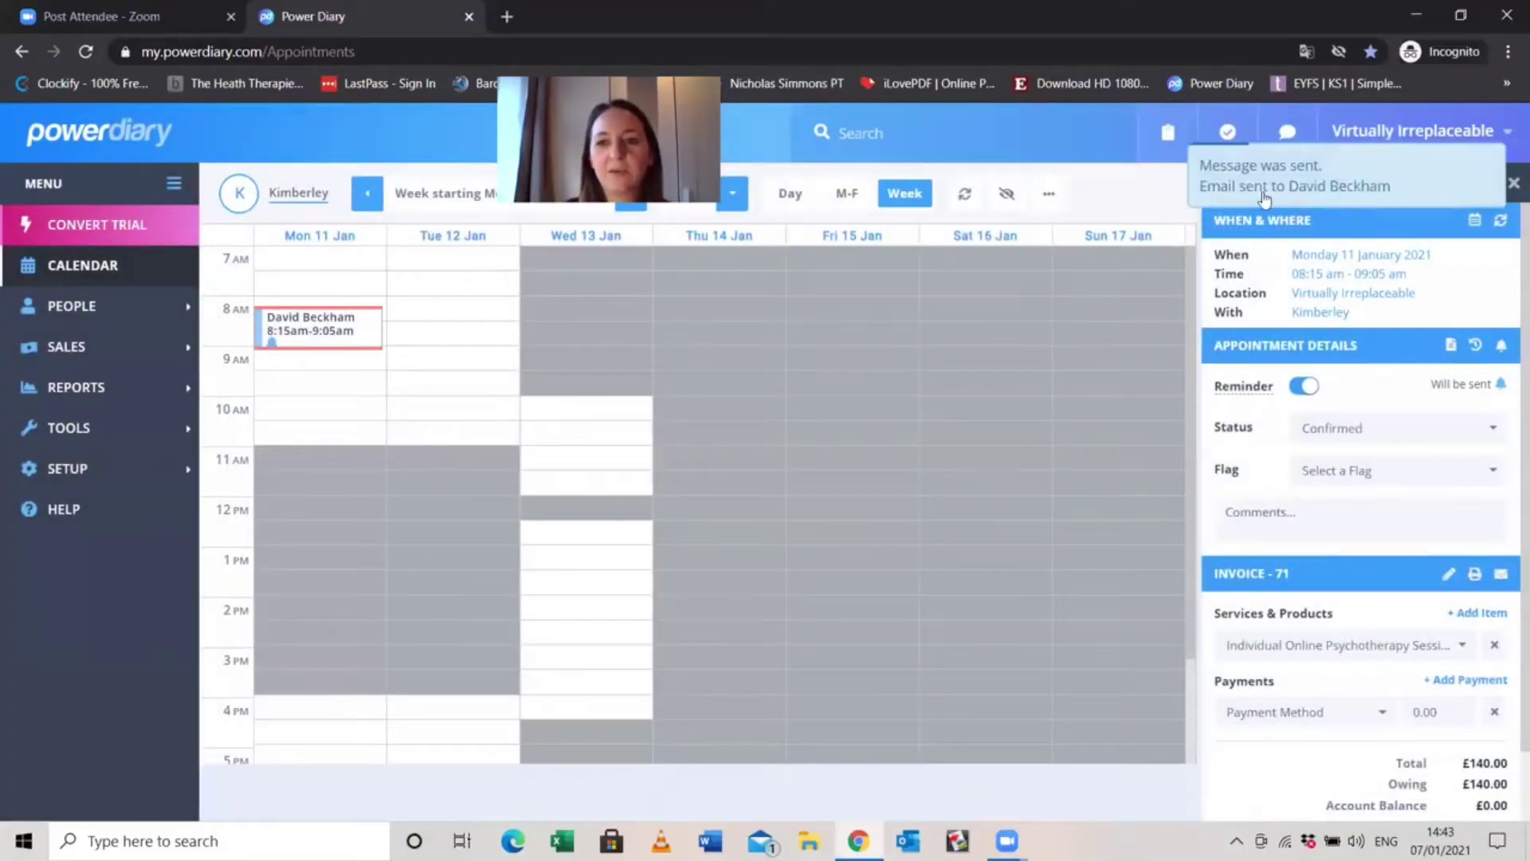
click(1343, 520)
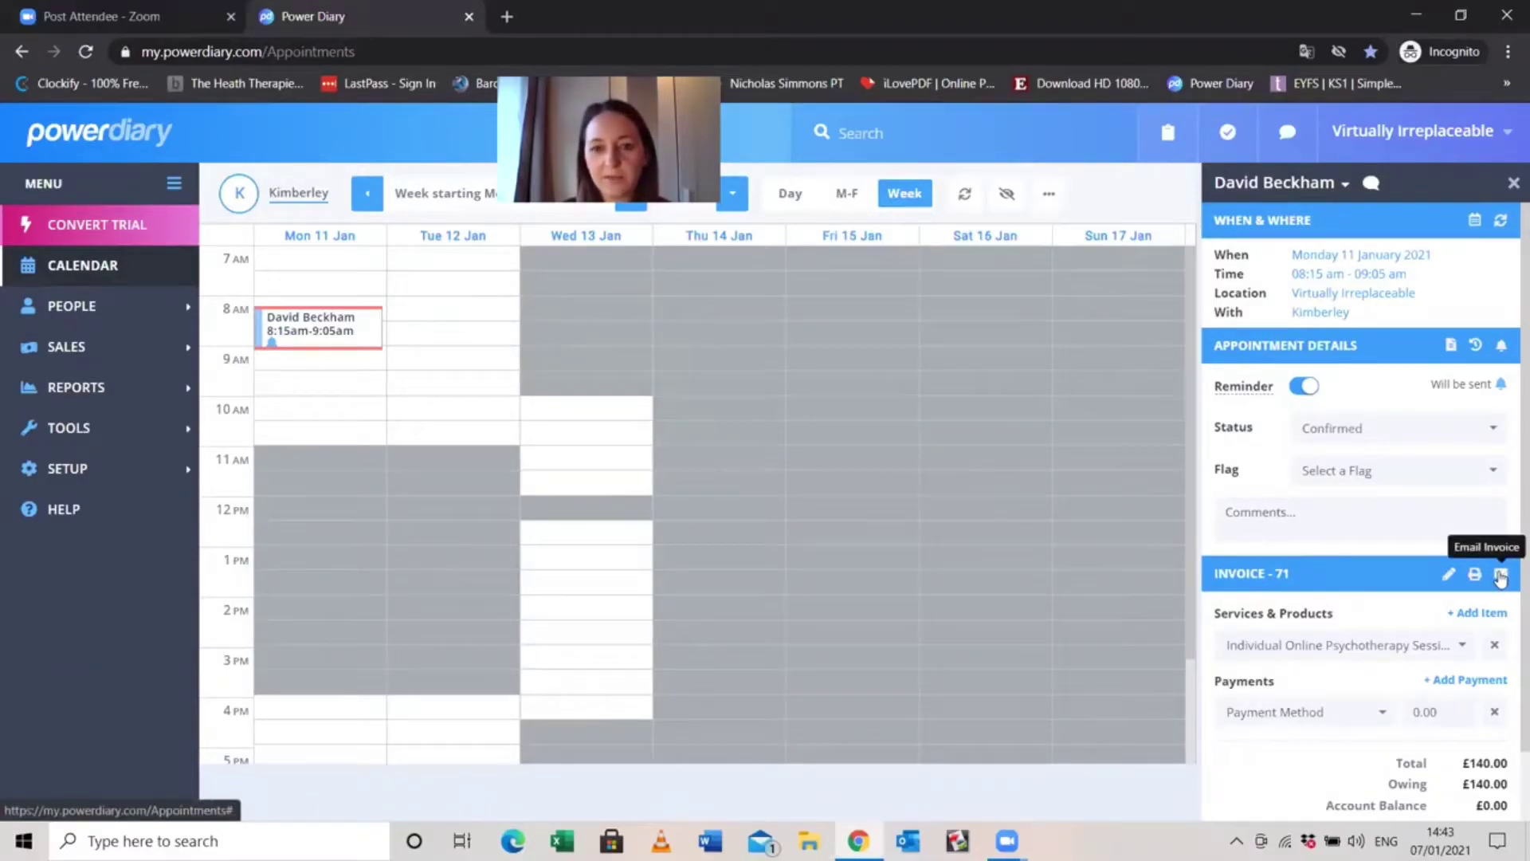
- Email invoice 71 to the client as a PDF attachment using the Invoice Email template
click(1501, 578)
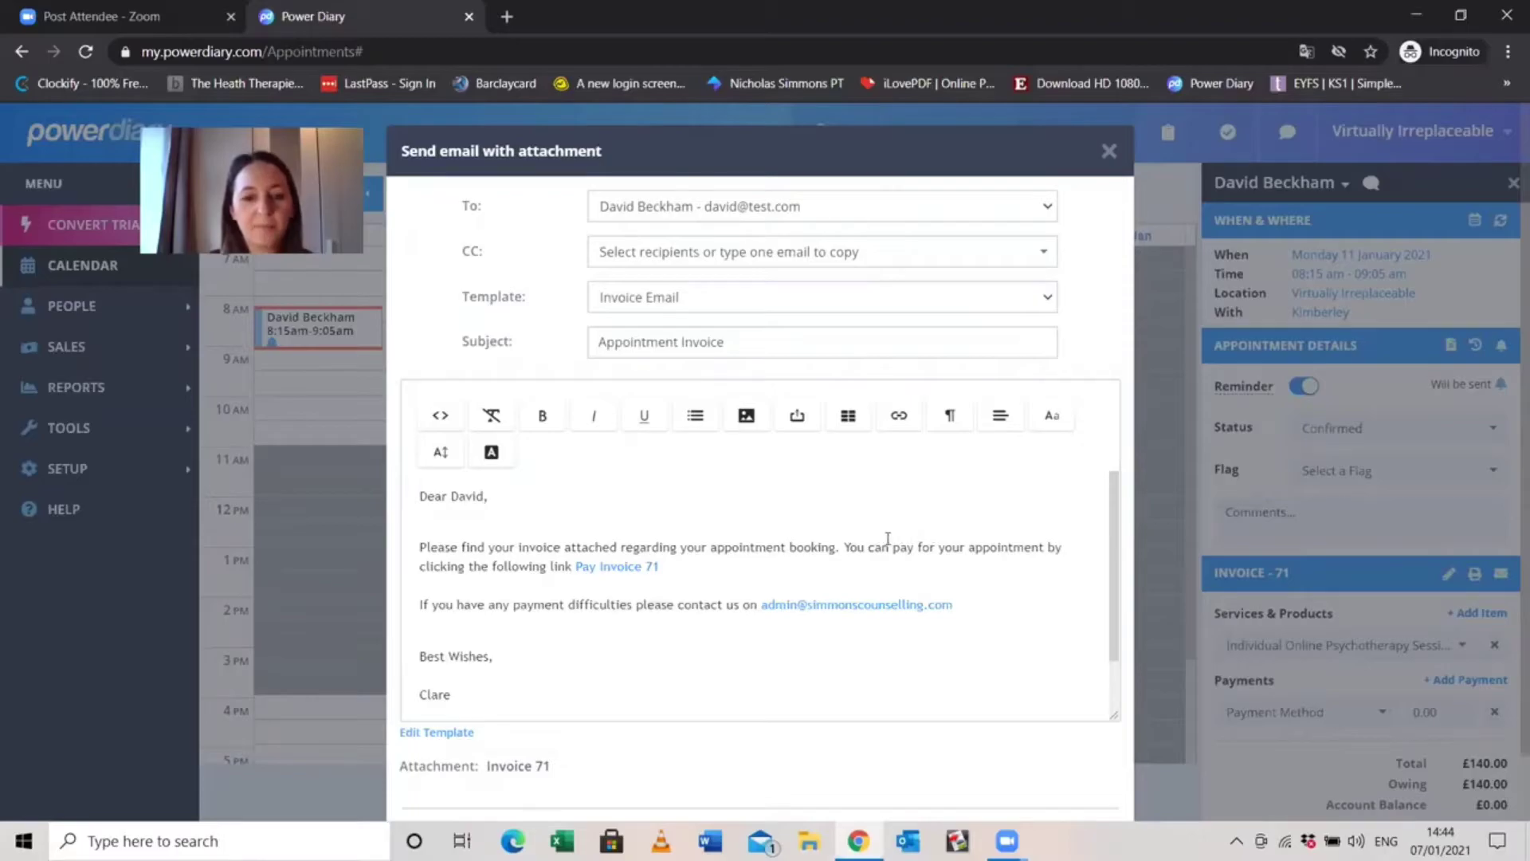
click(687, 568)
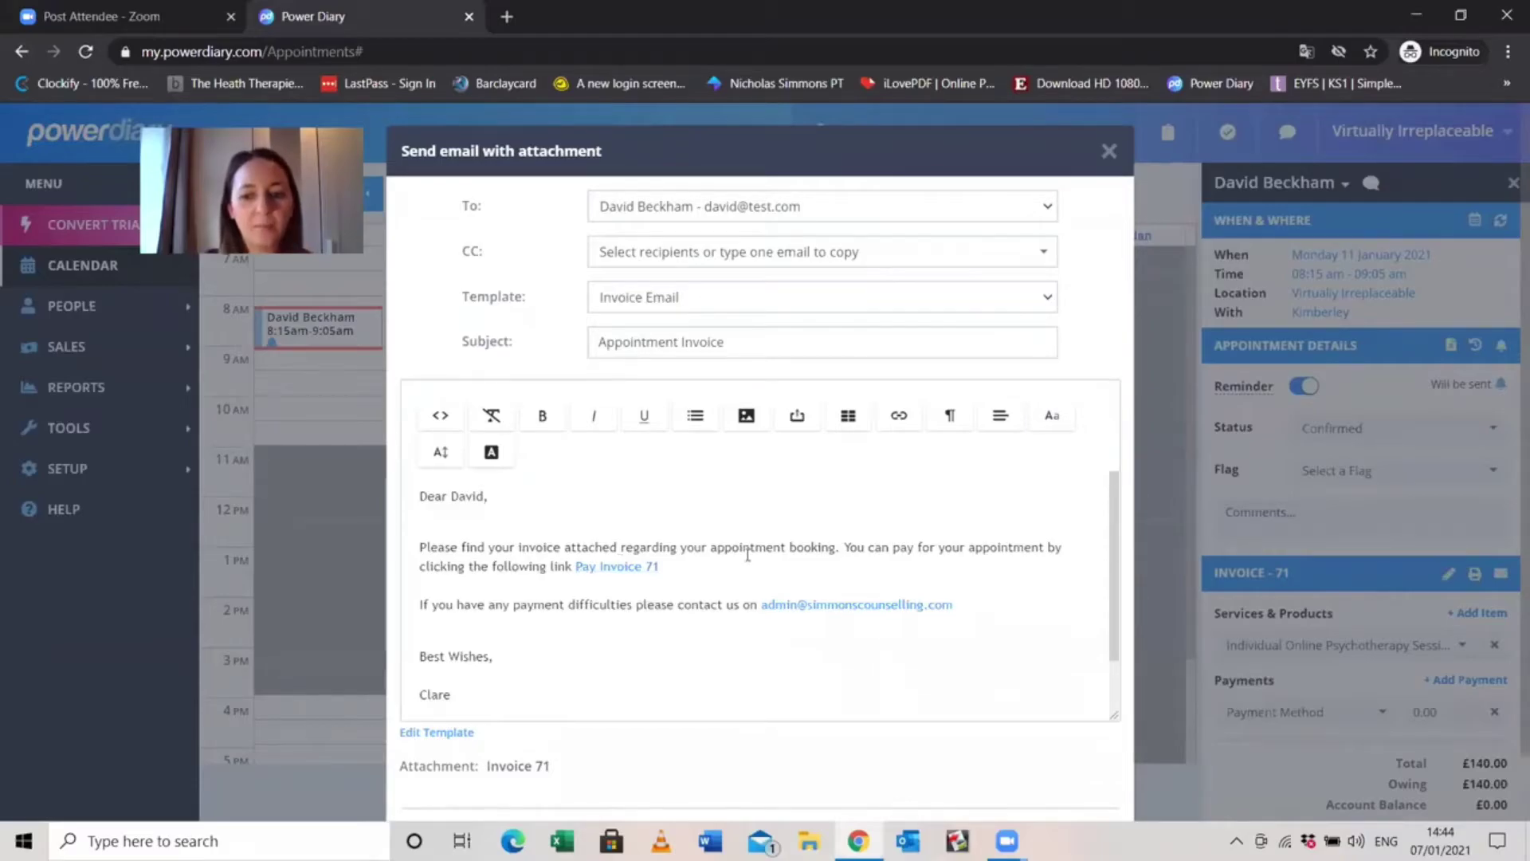
scroll(857, 542, down, 1)
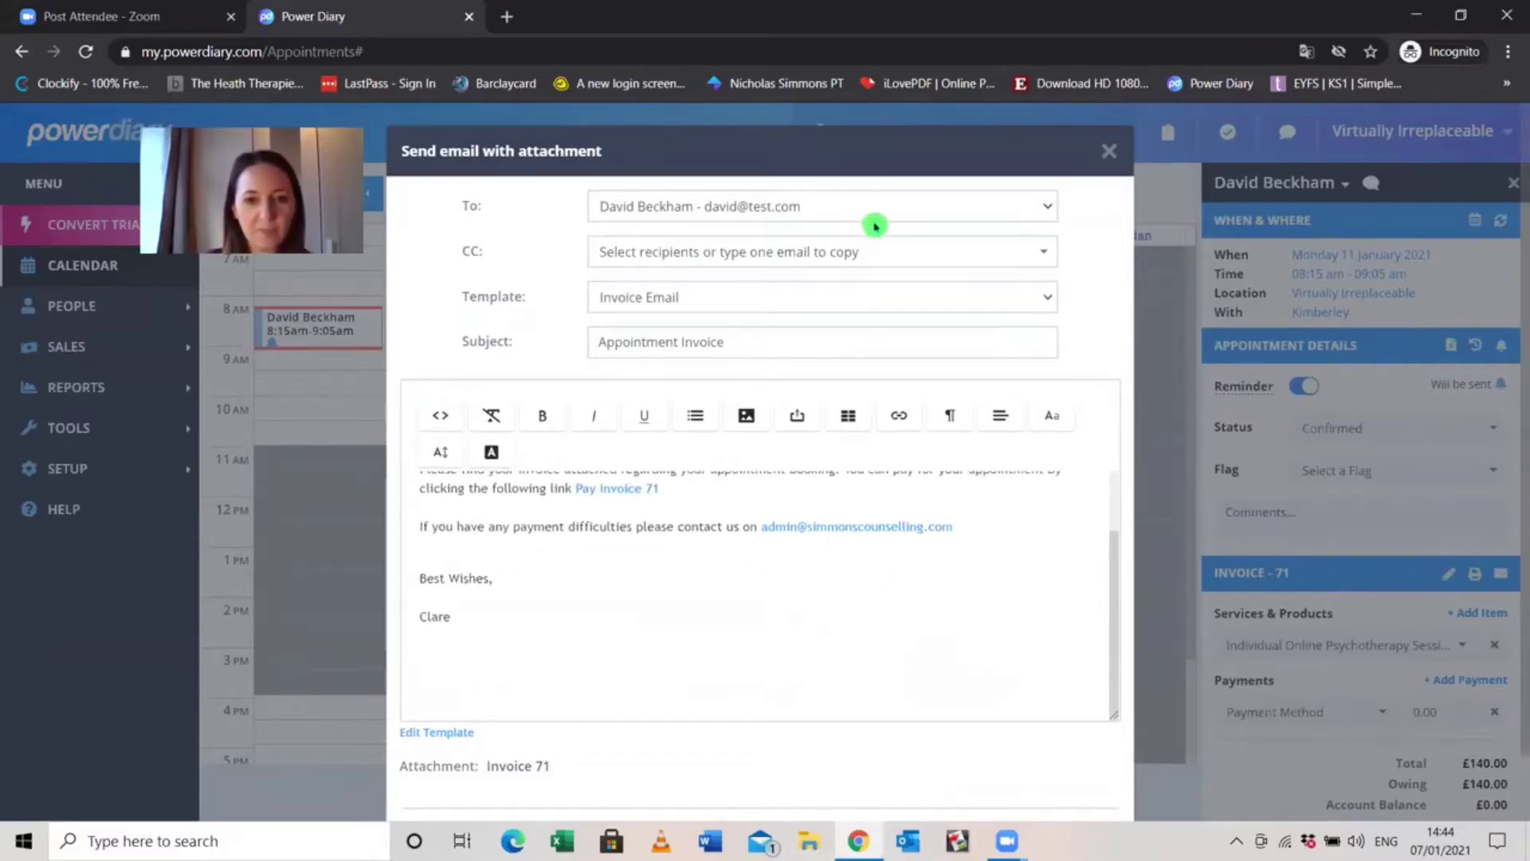
drag(887, 161, 895, 128)
click(996, 611)
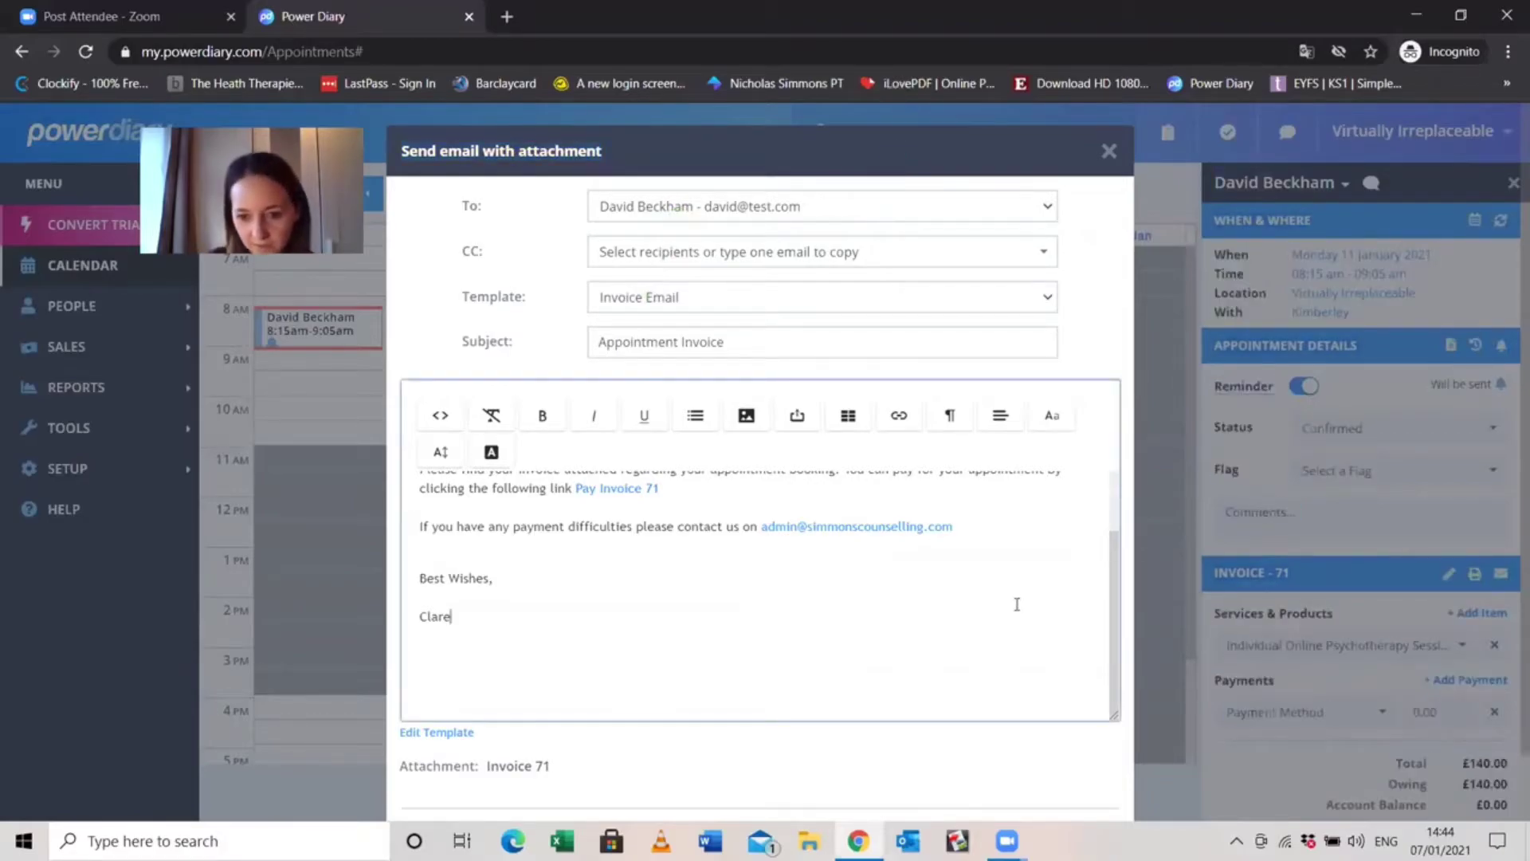
scroll(1044, 638, down, 1)
click(1070, 769)
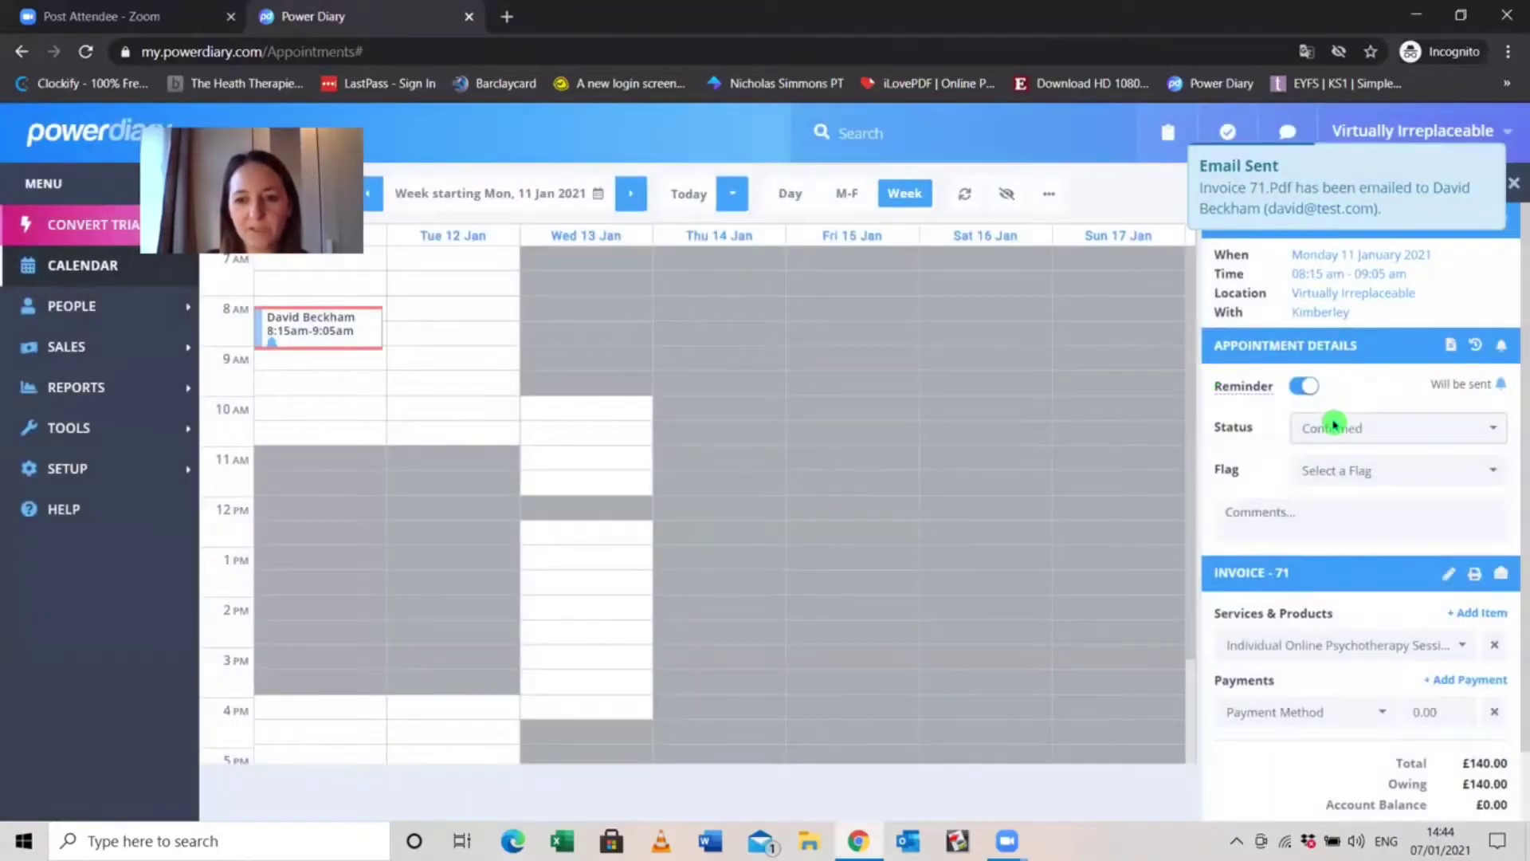
- Save the confirmed appointment, close its panel, then reopen the Monday 8:15 appointment
scroll(1339, 510, down, 1)
click(1338, 763)
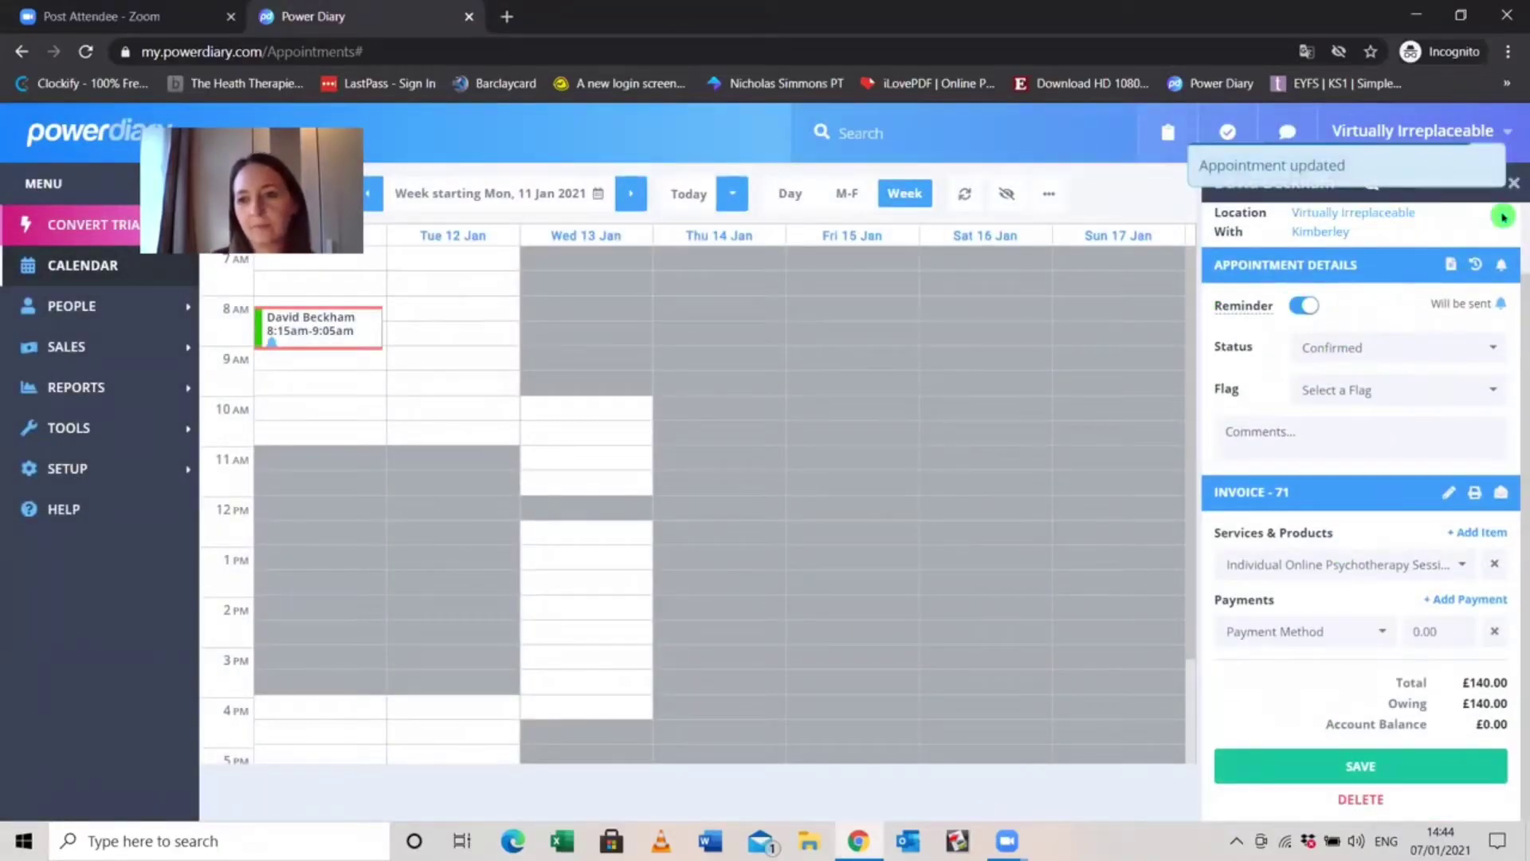
click(836, 401)
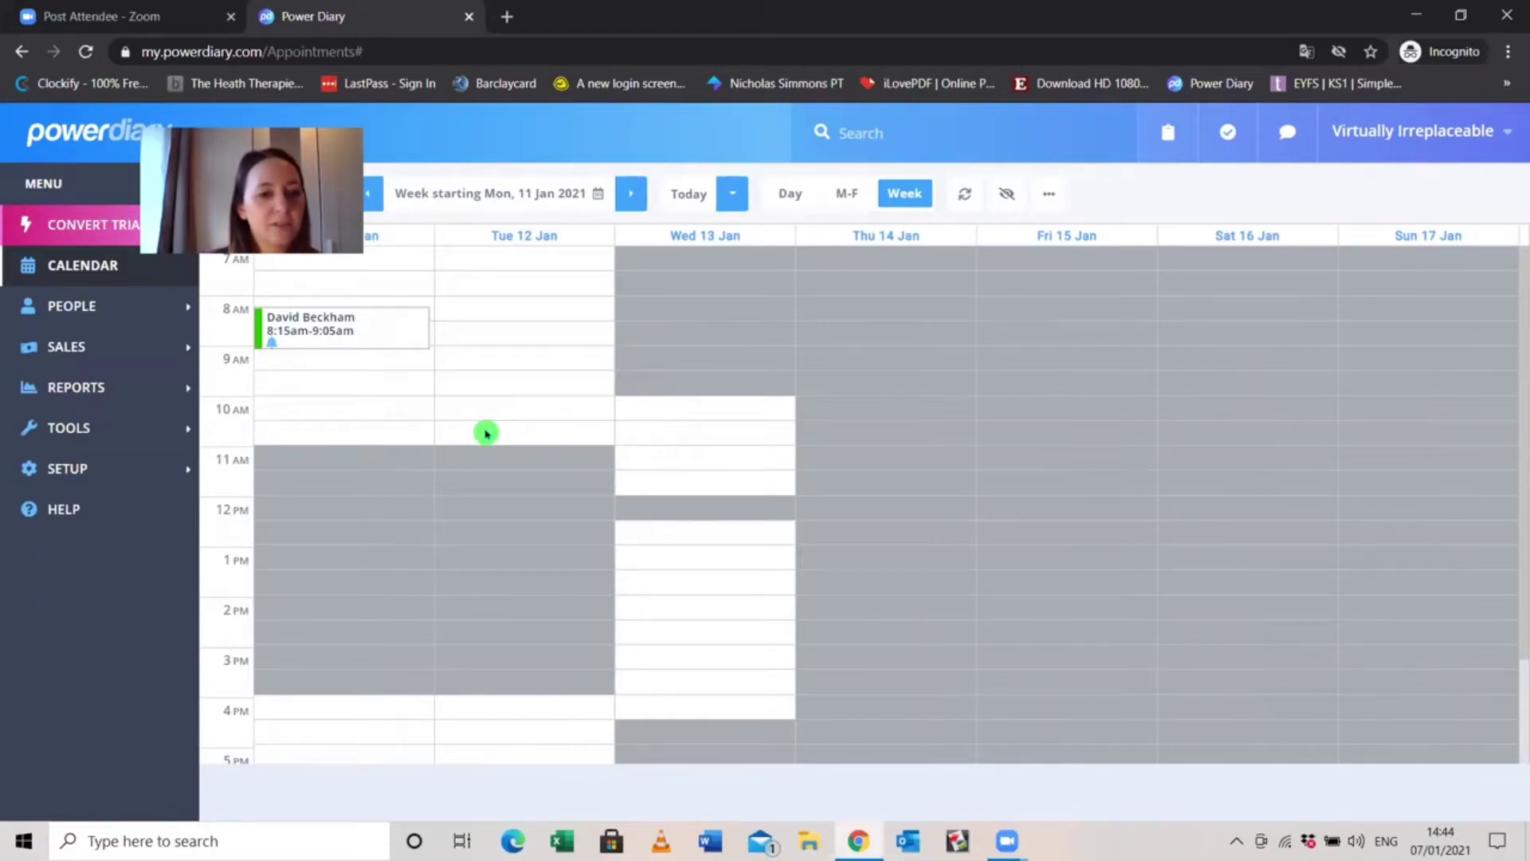
mouse_move(383, 344)
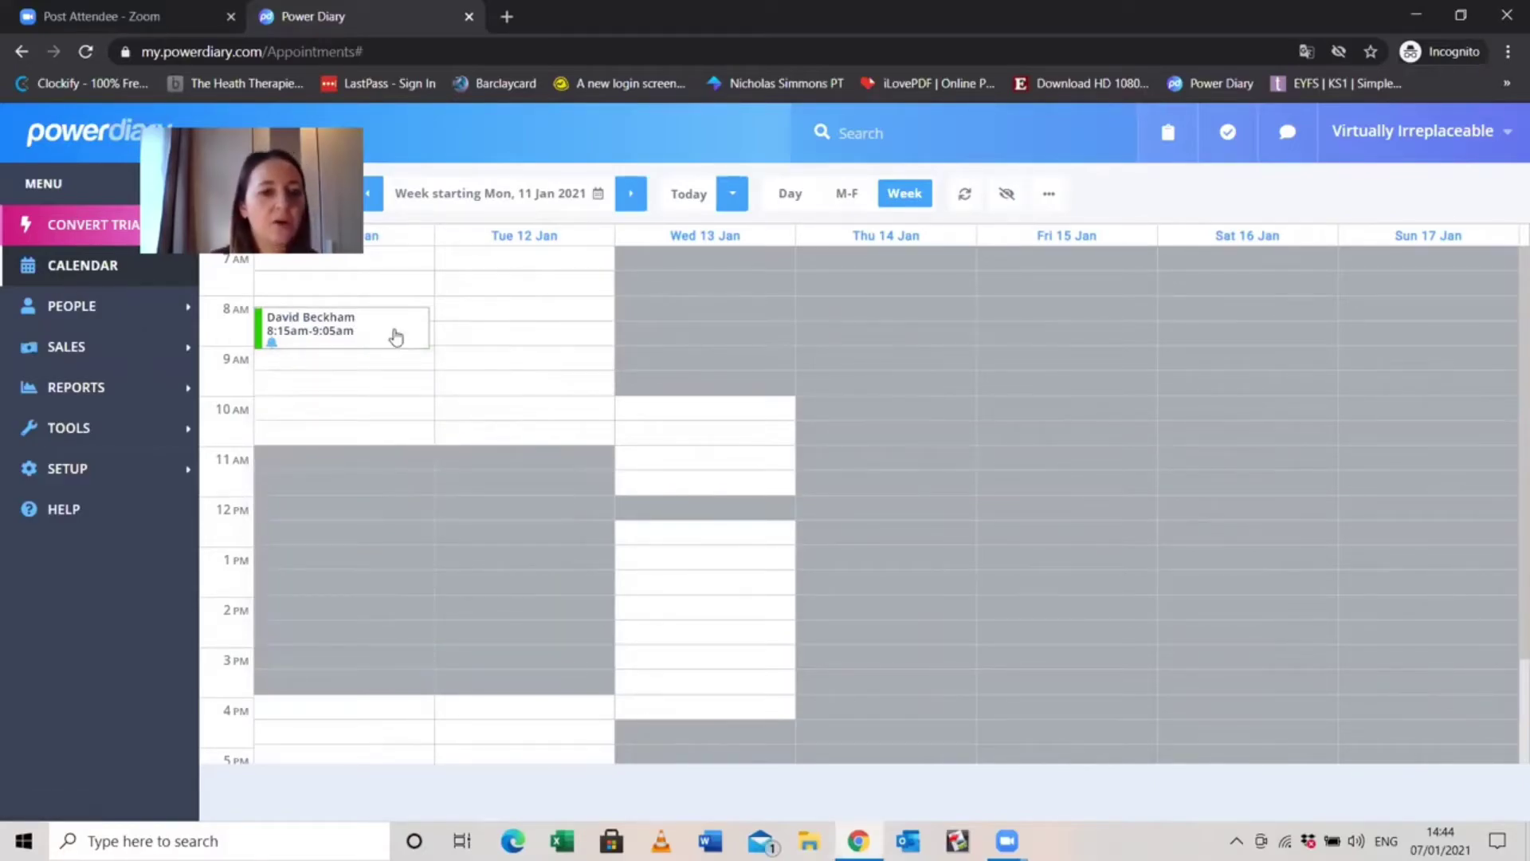
click(390, 341)
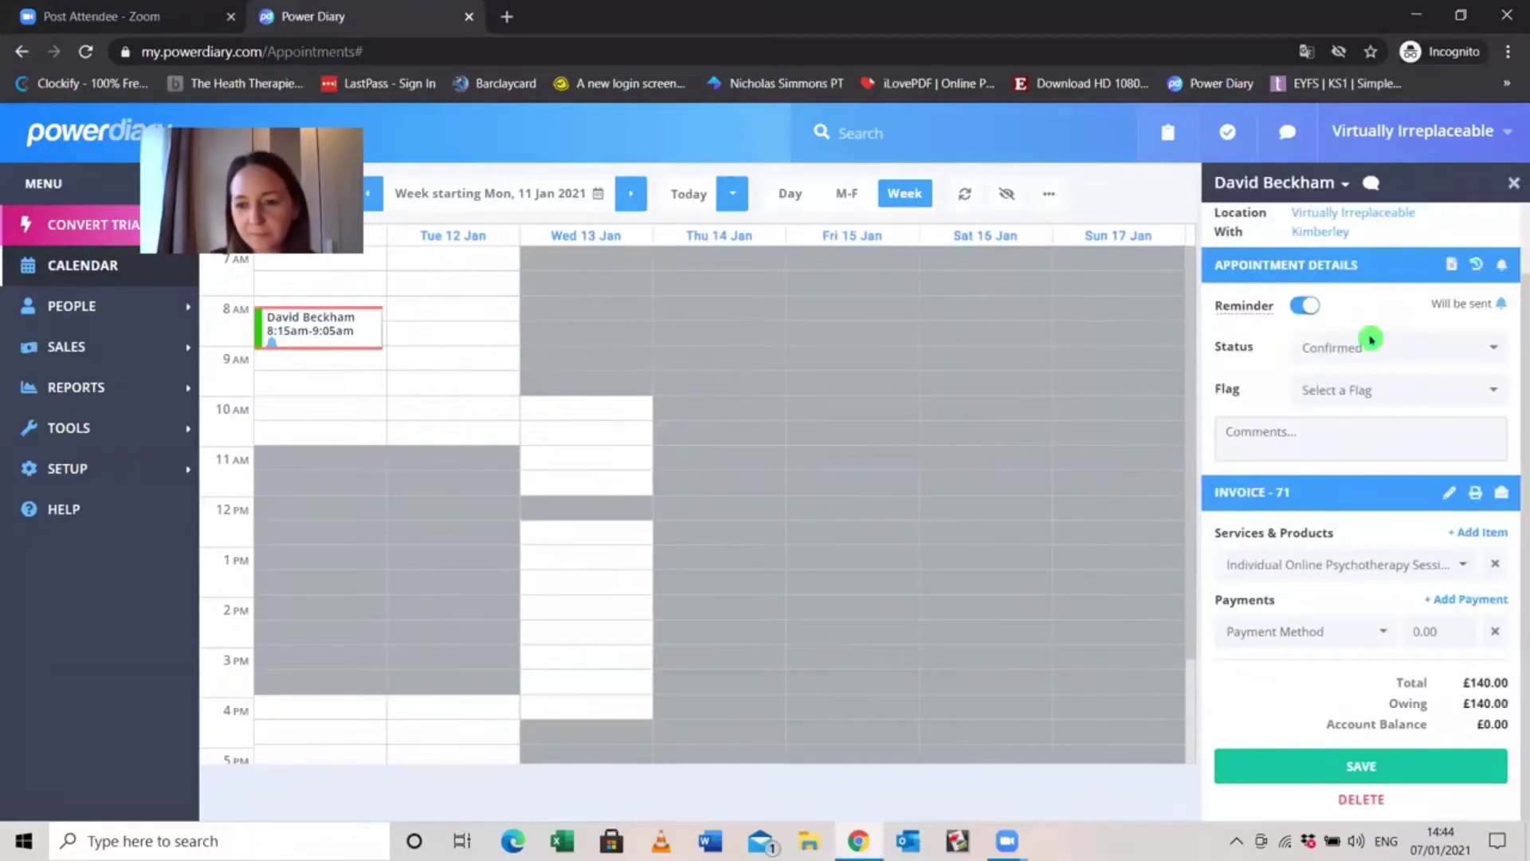
- Open the appointment's date and time fields for editing
scroll(1371, 341, up, 1)
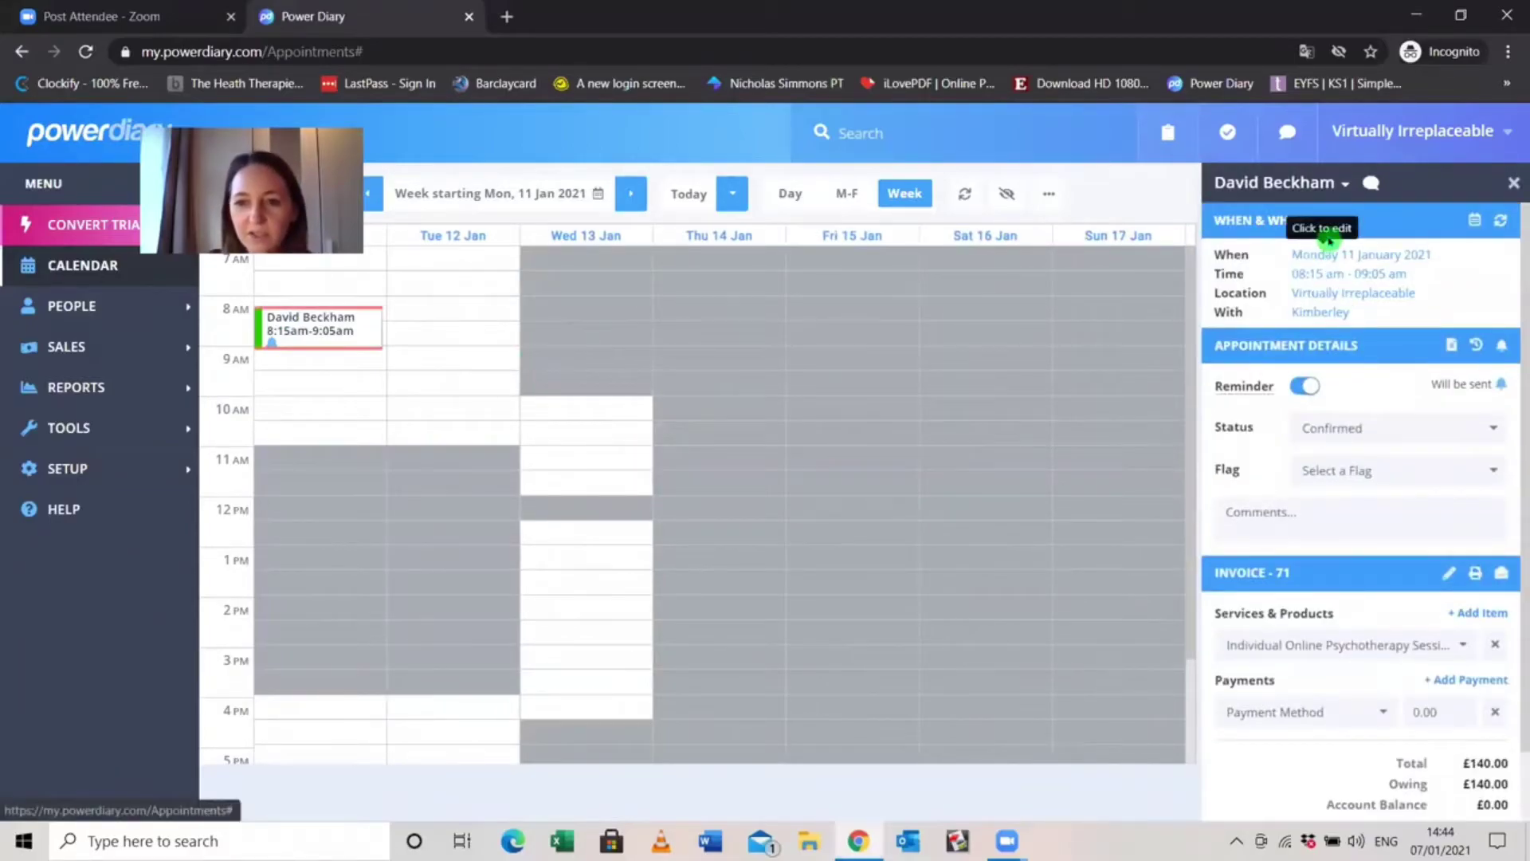
click(1335, 288)
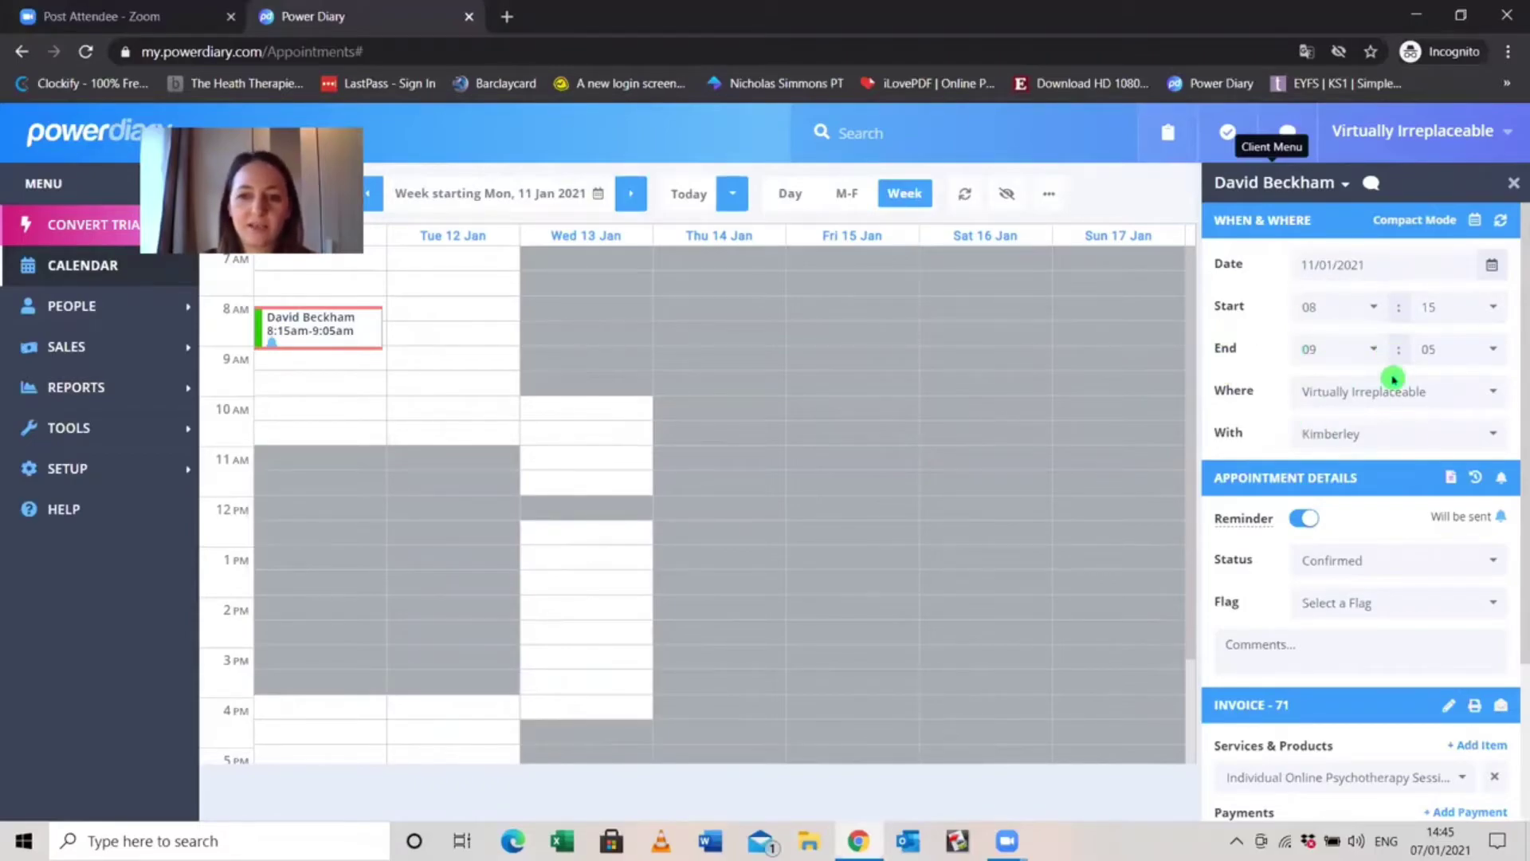
scroll(1356, 510, down, 3)
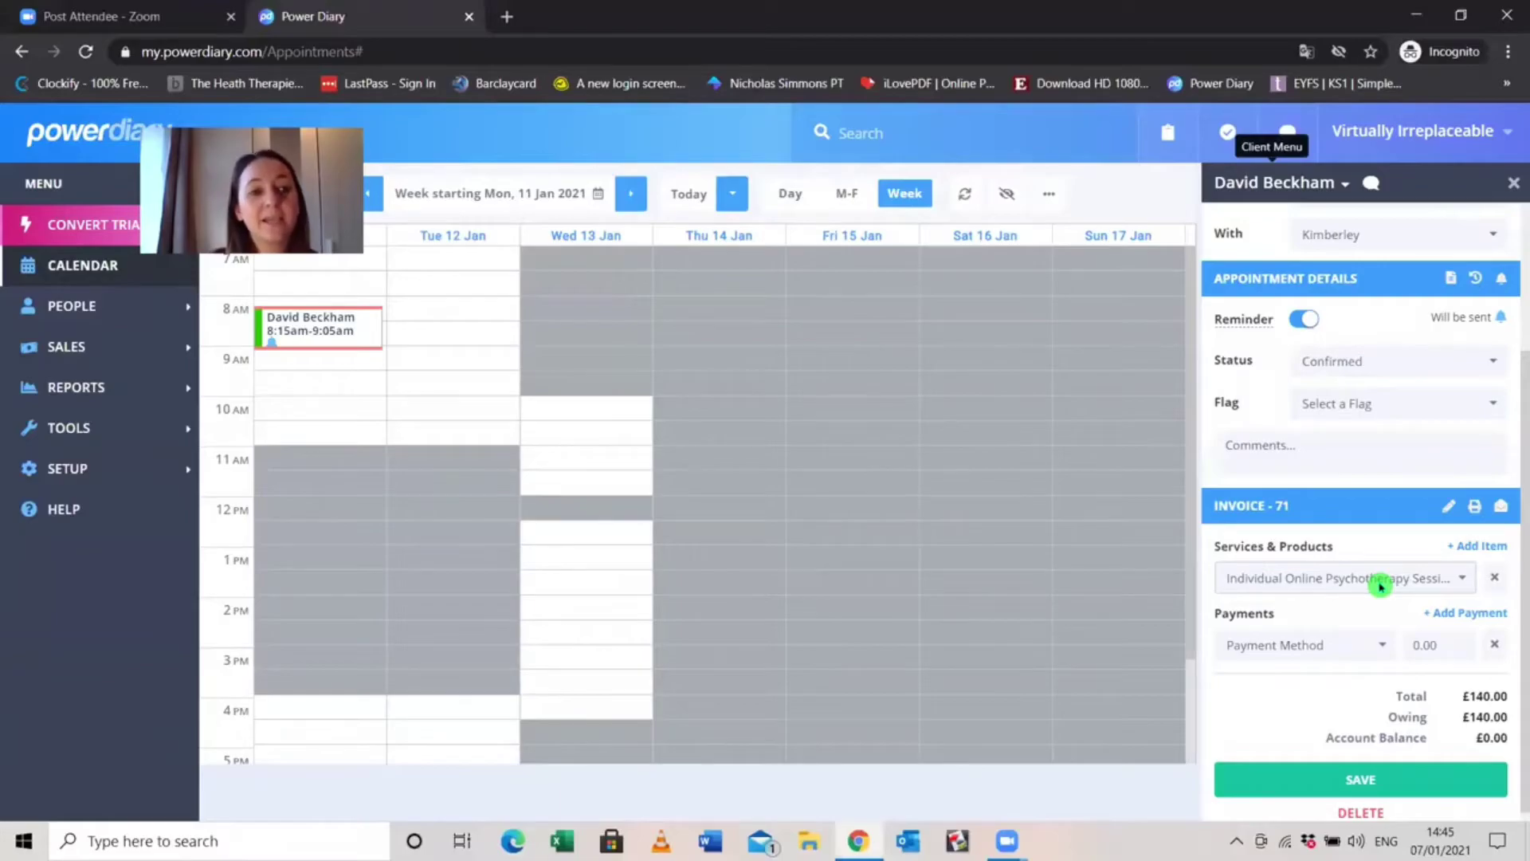
- Keep the £140 Individual Online Psychotherapy Session service and close the appointment details
click(1374, 580)
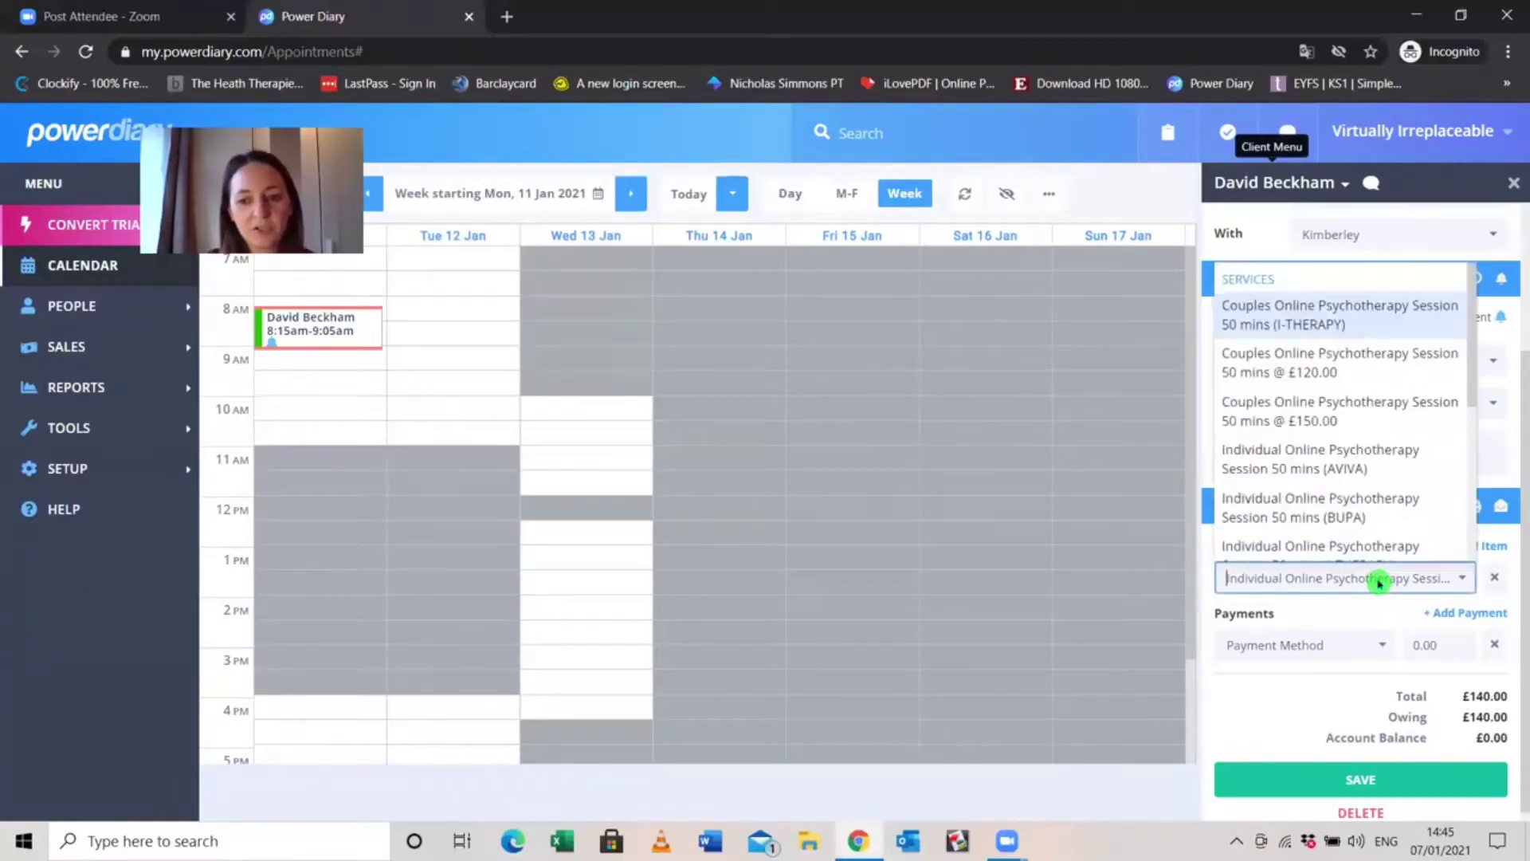
scroll(1347, 393, down, 2)
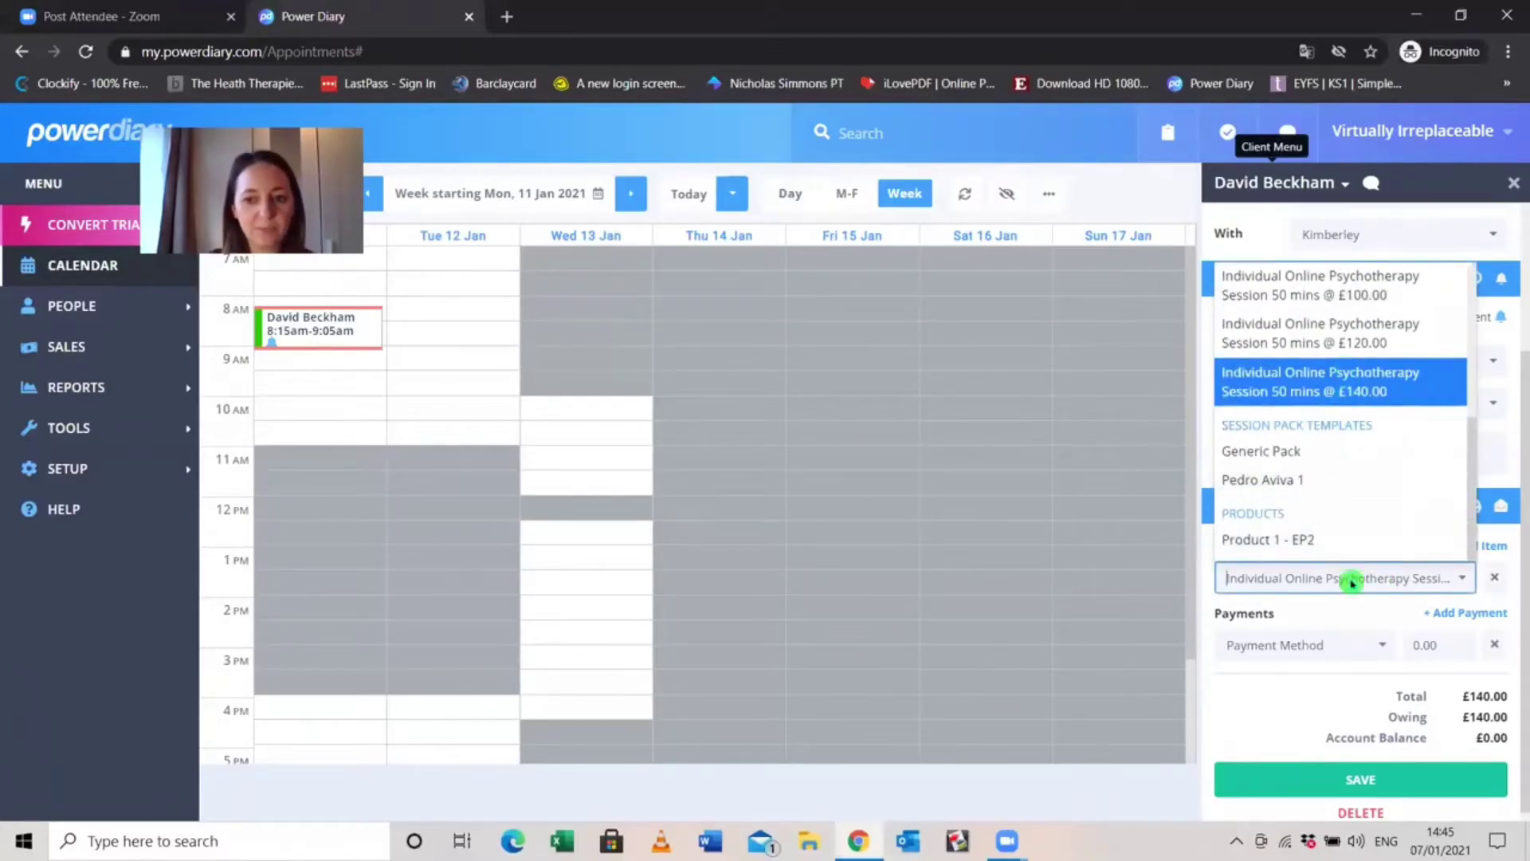
click(1307, 712)
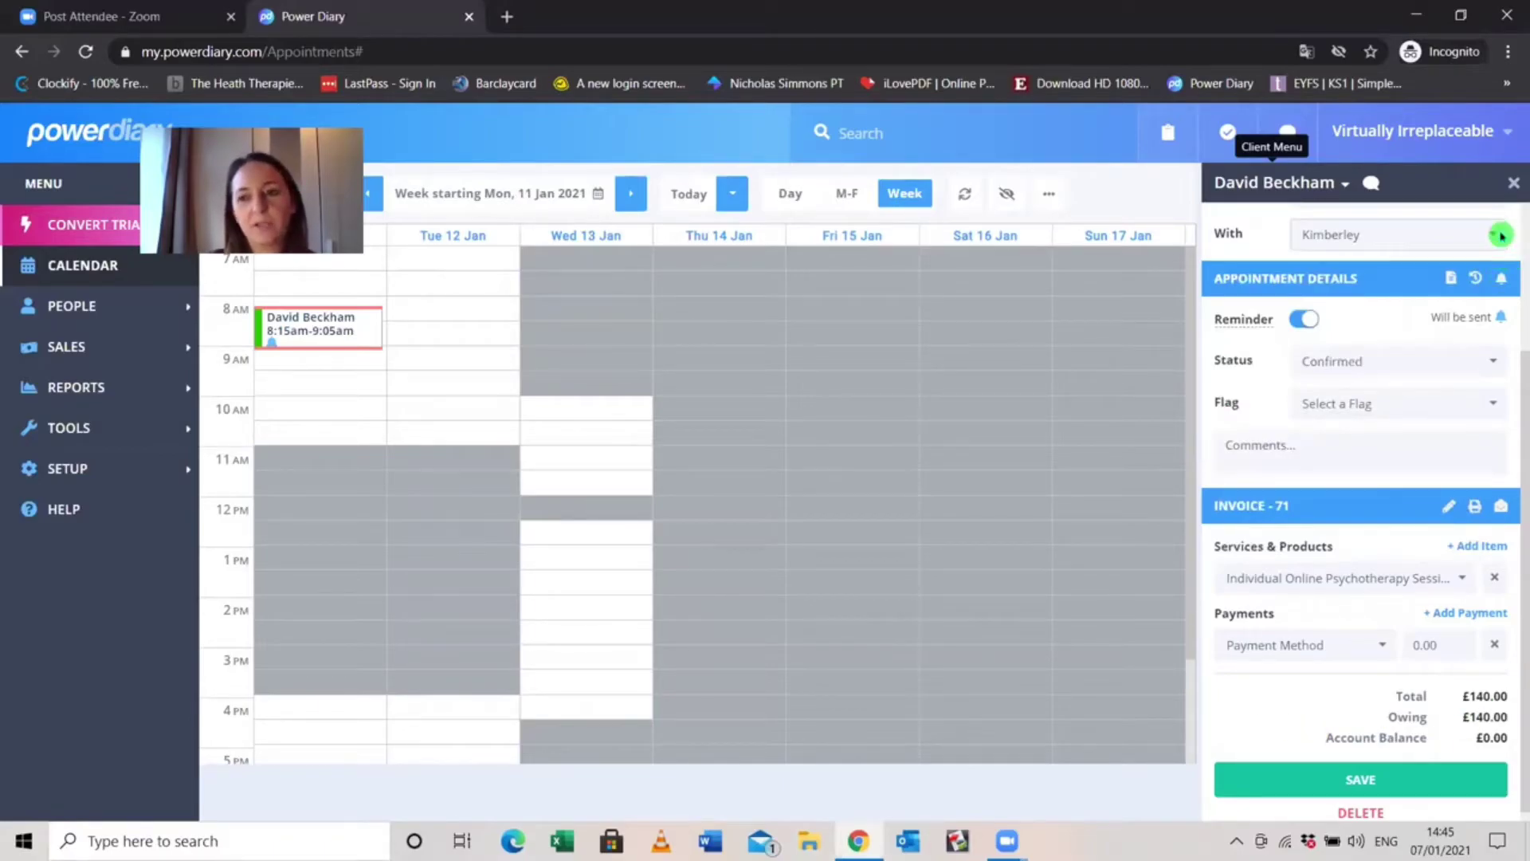
click(612, 359)
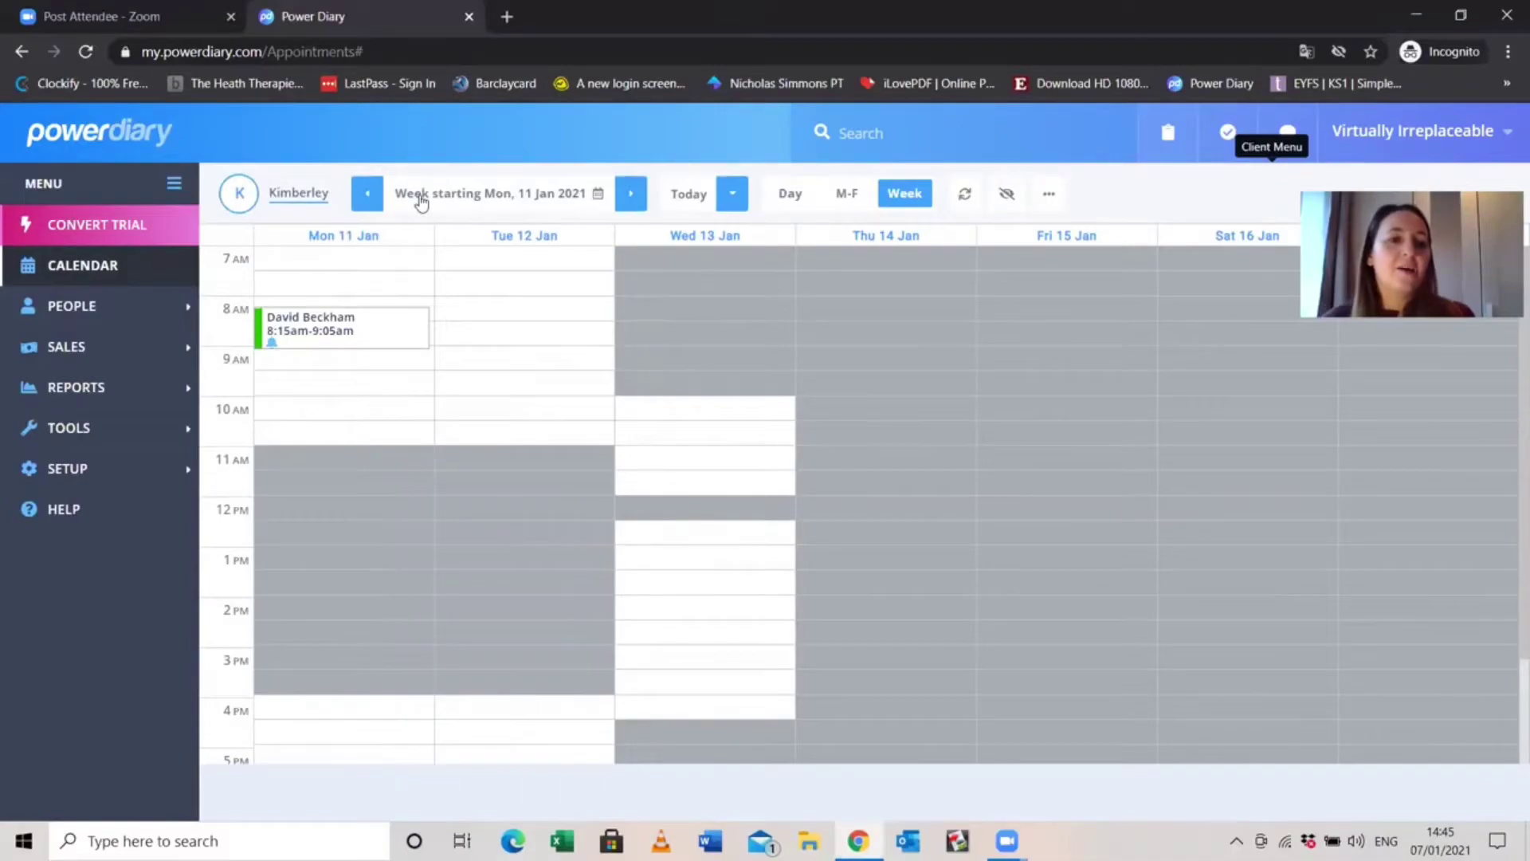
- Find the client through the header Search box and open their record
click(865, 335)
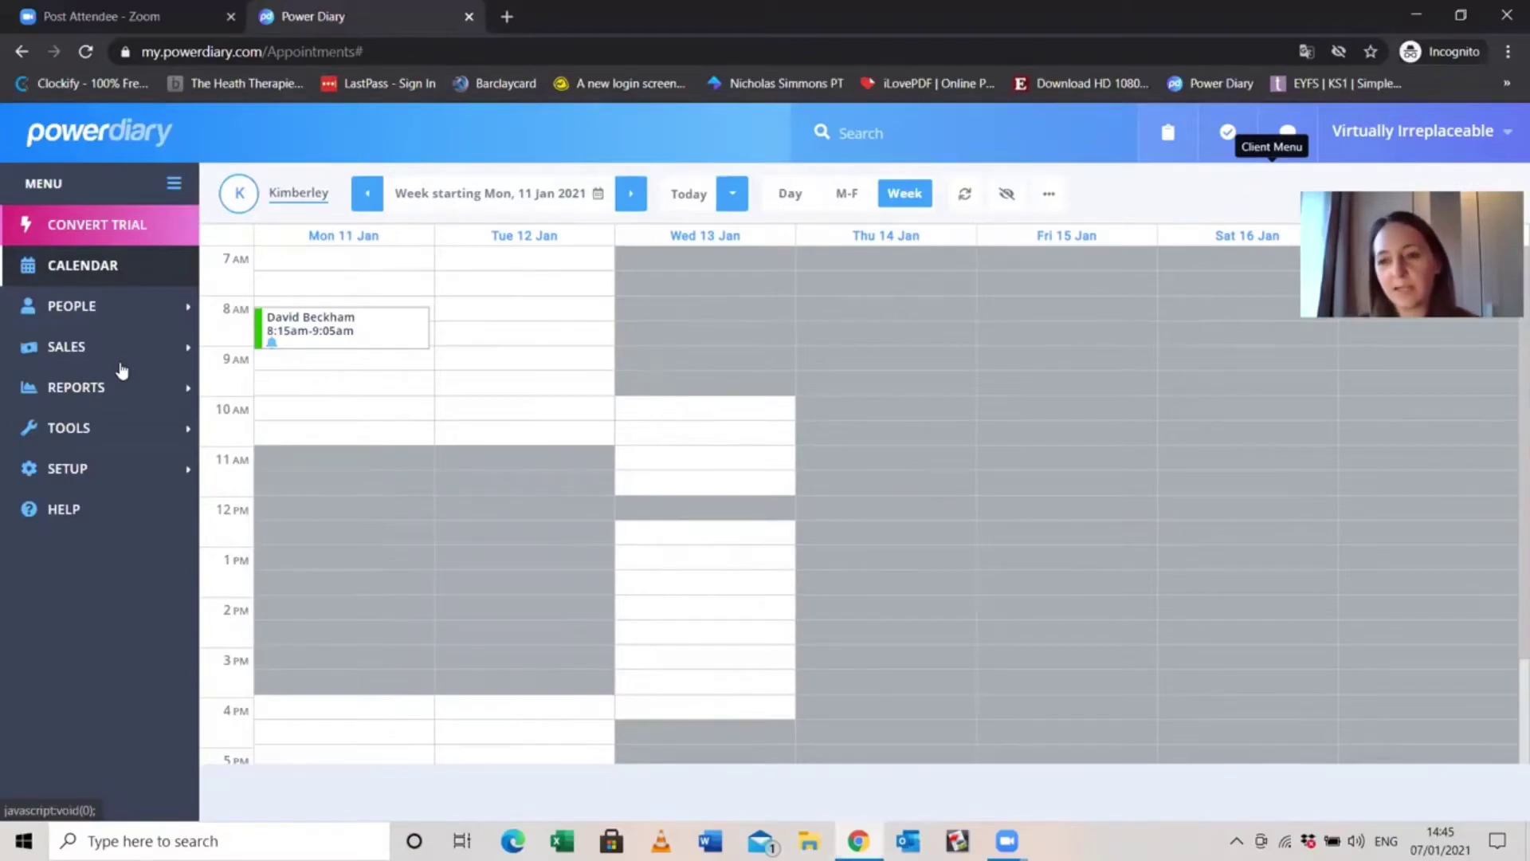
click(869, 138)
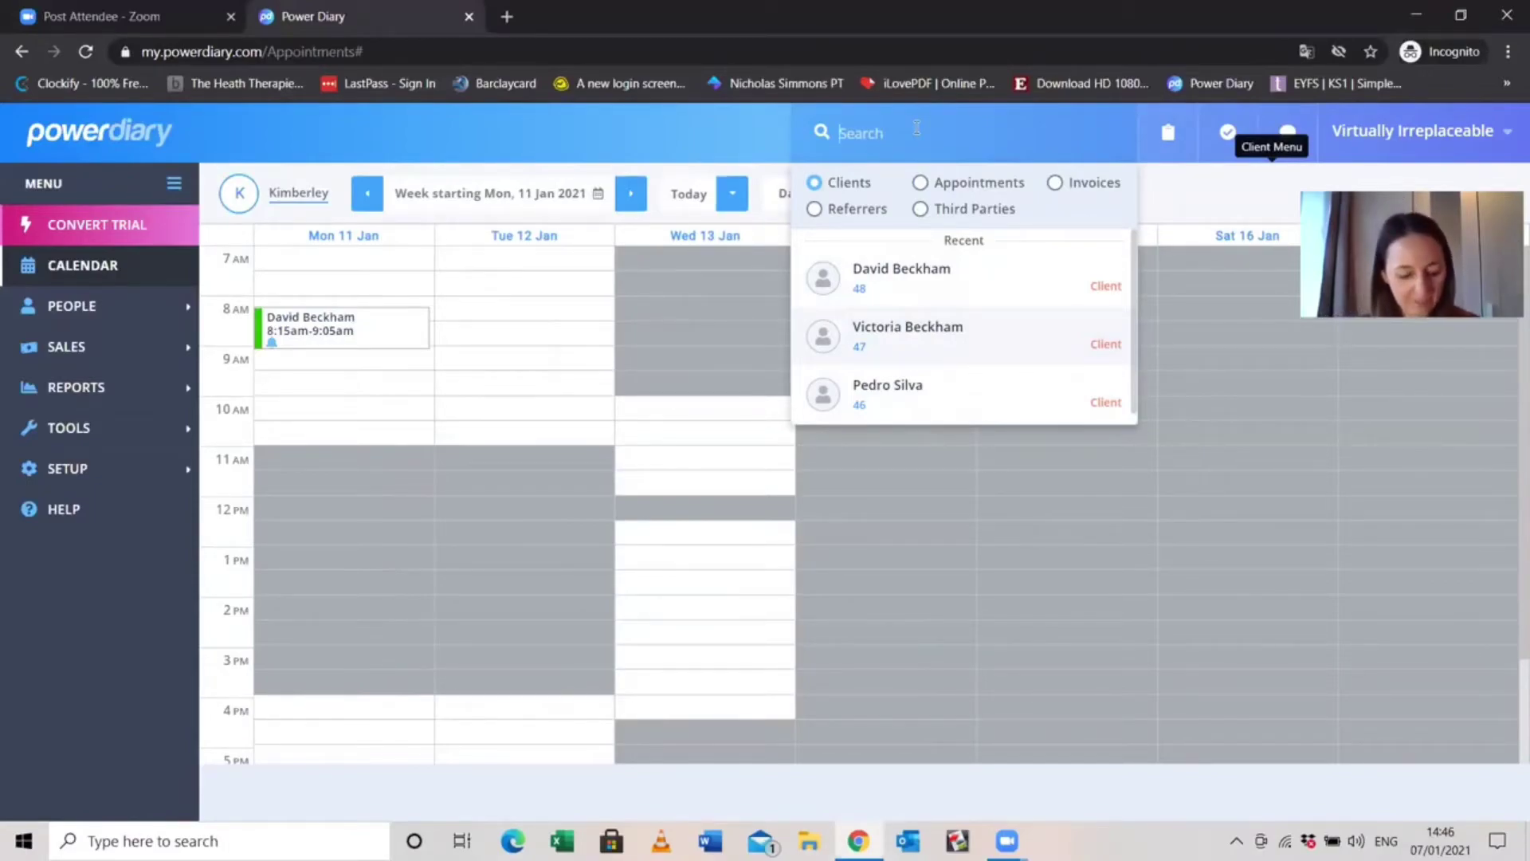
text(davi)
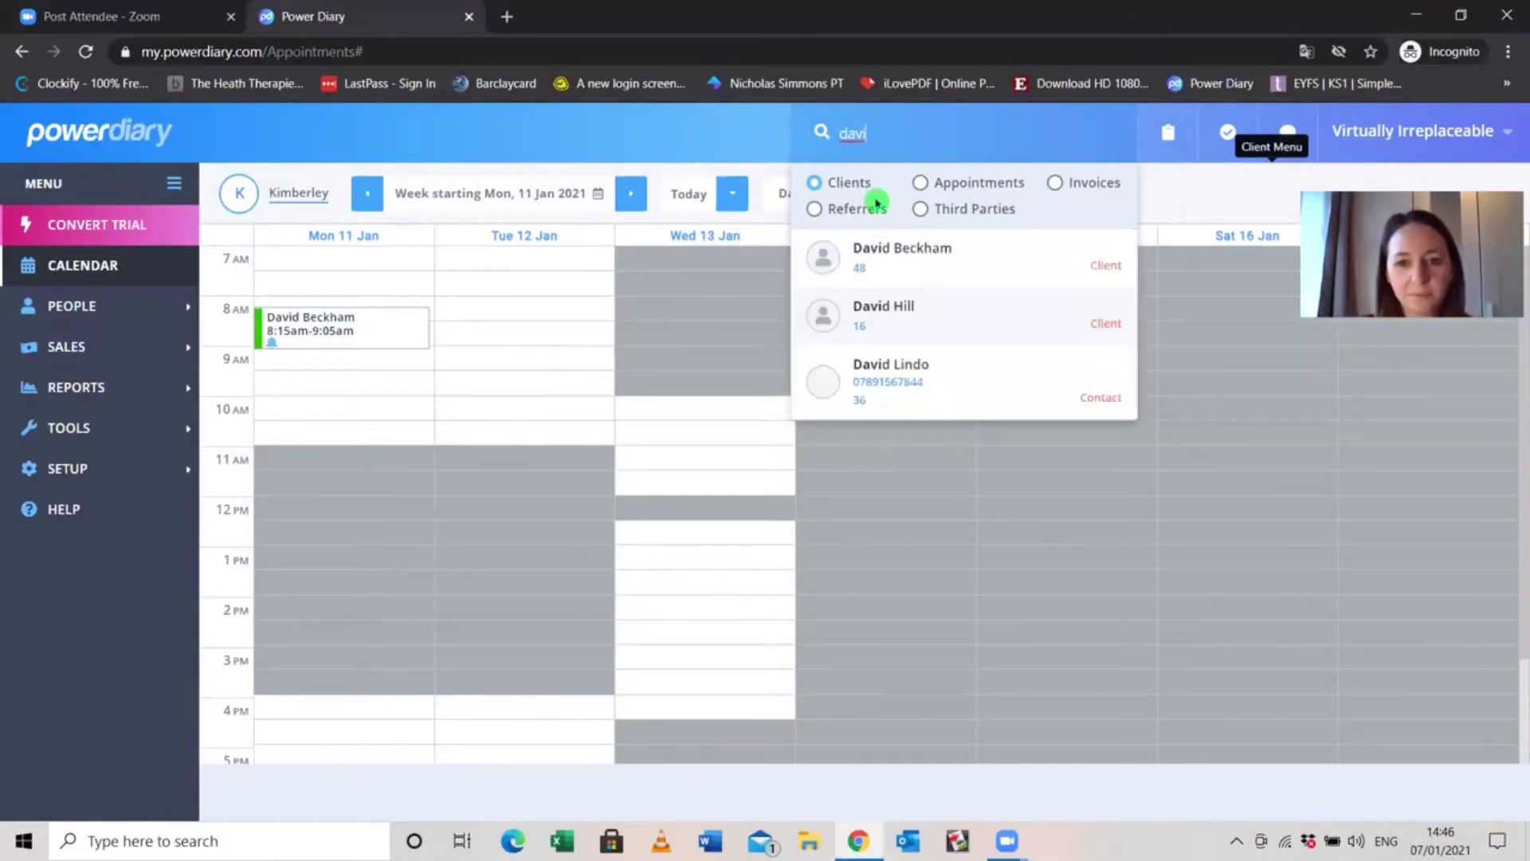
click(877, 265)
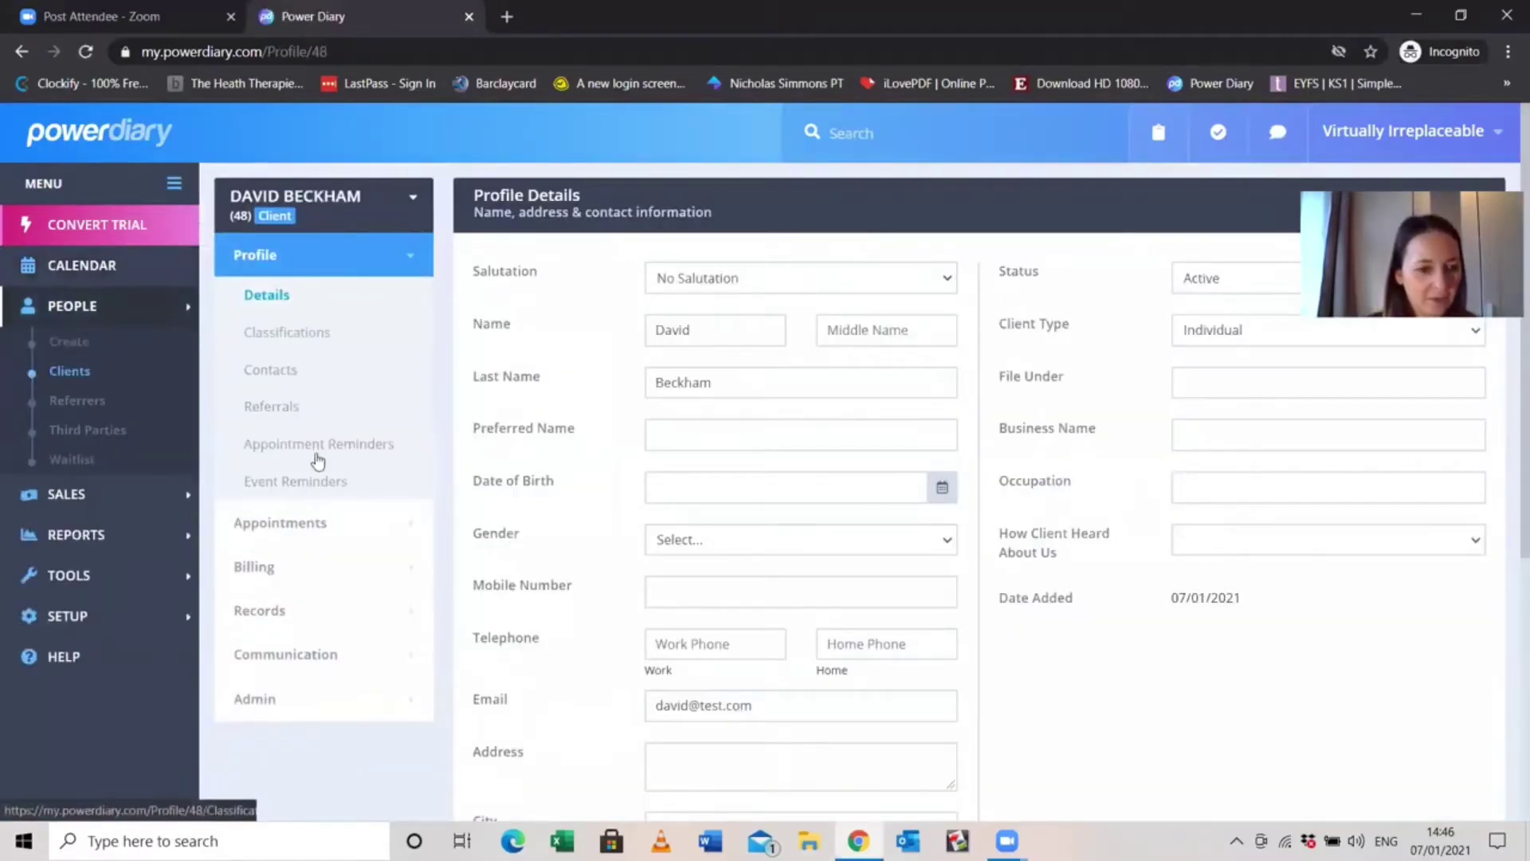
- Review the client's appointments list, then go to Records > Notes
click(299, 522)
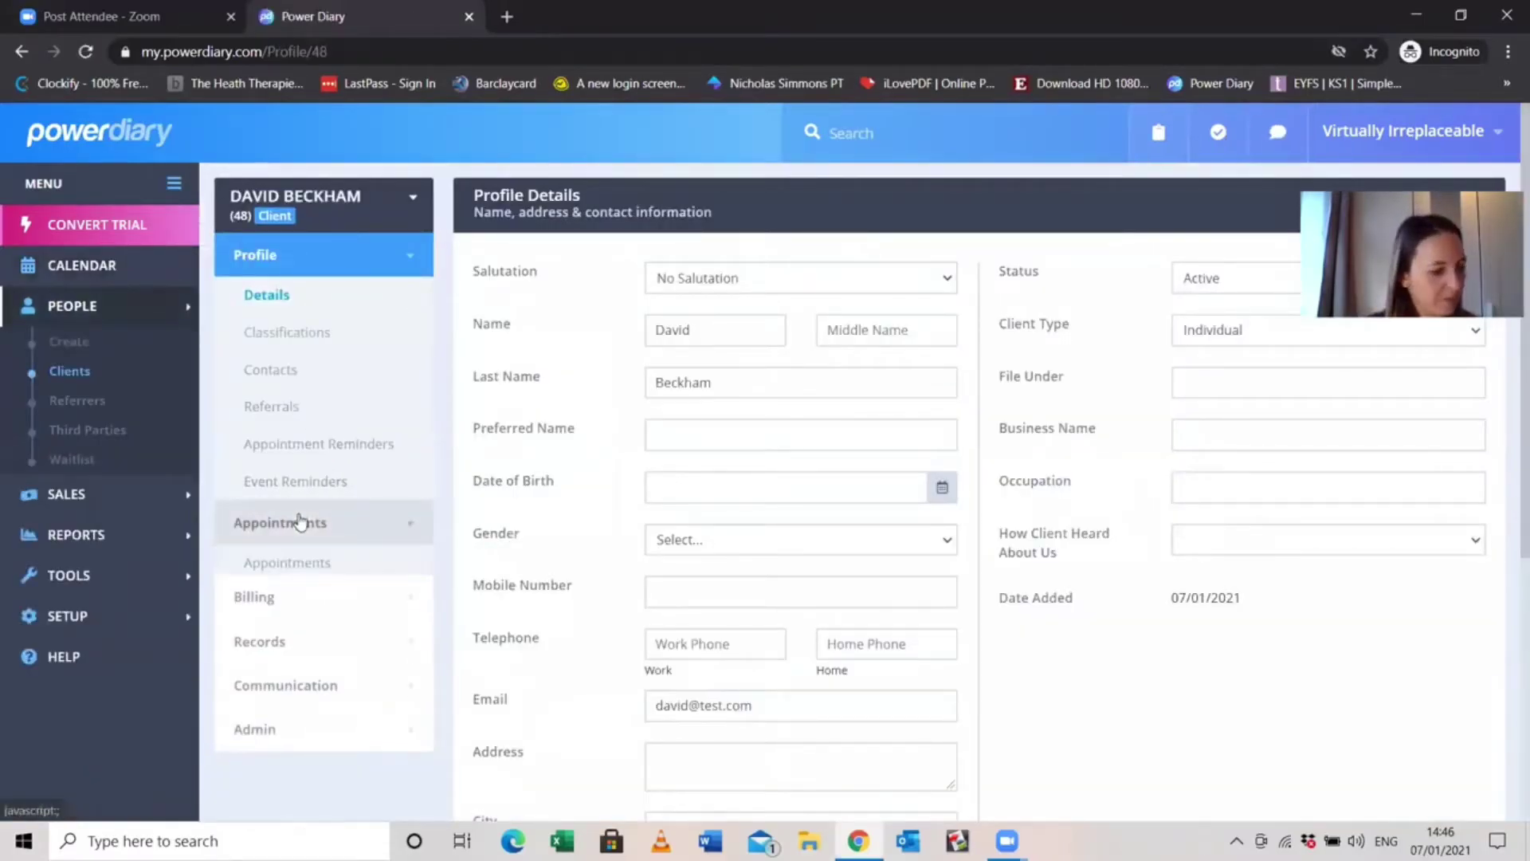
click(289, 563)
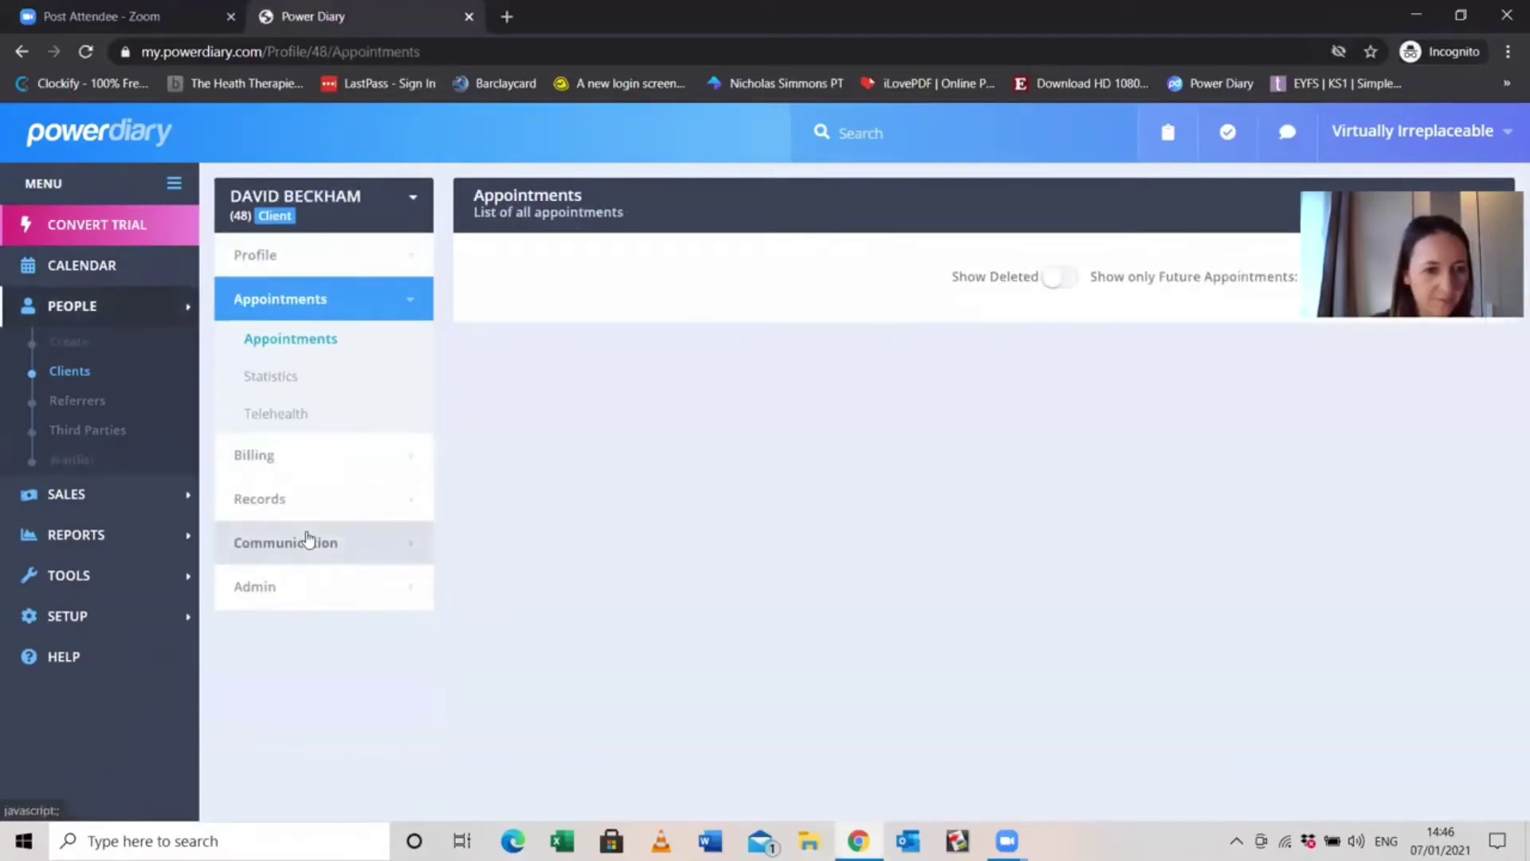
click(295, 514)
click(292, 539)
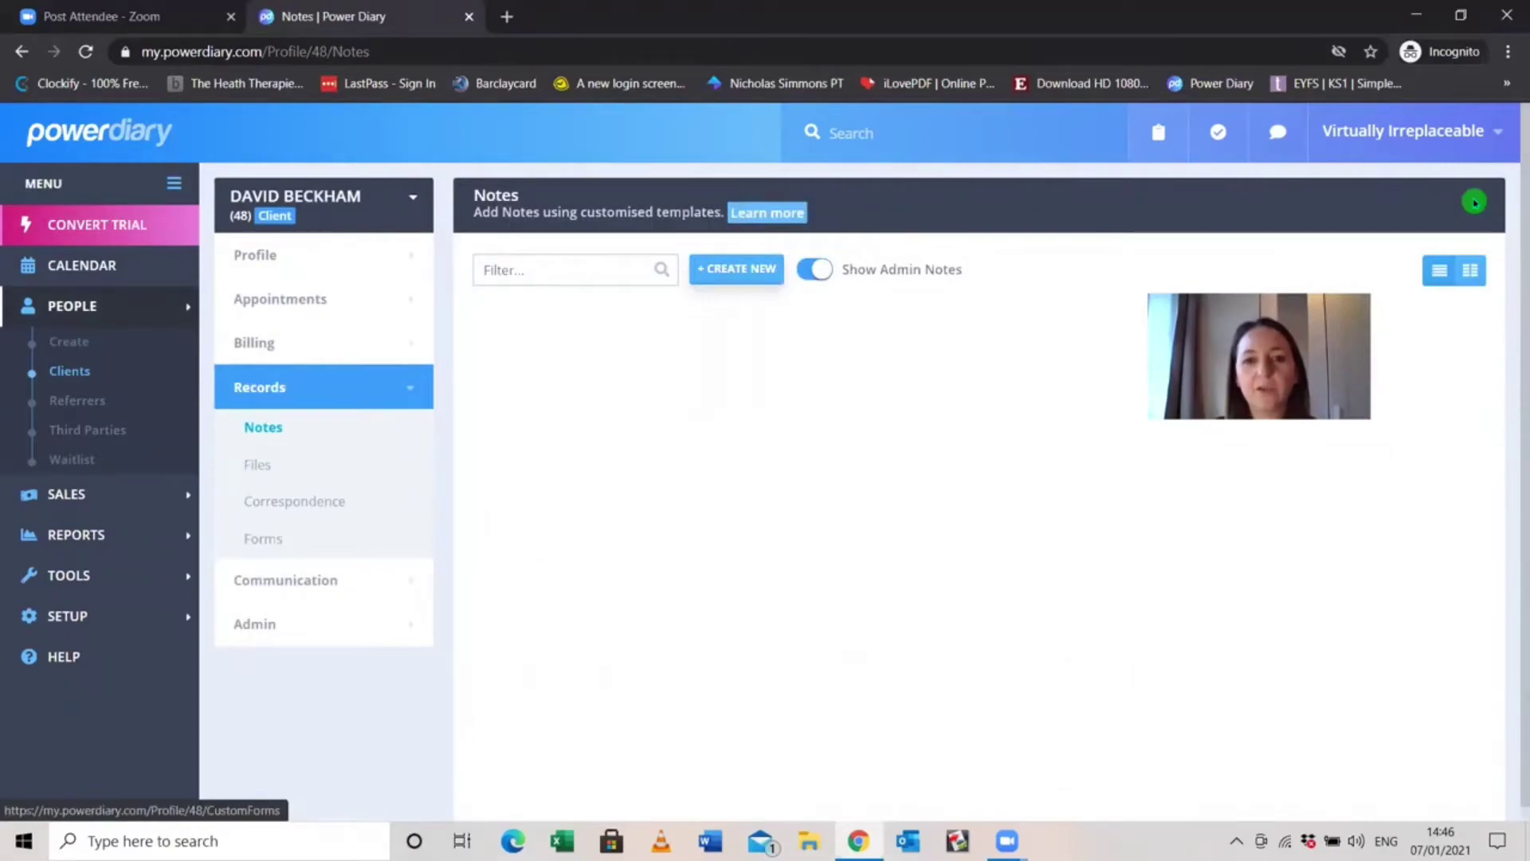
- Create a Simple Template note attached to the confirmed 11/01/2021 08:15 appointment
click(735, 271)
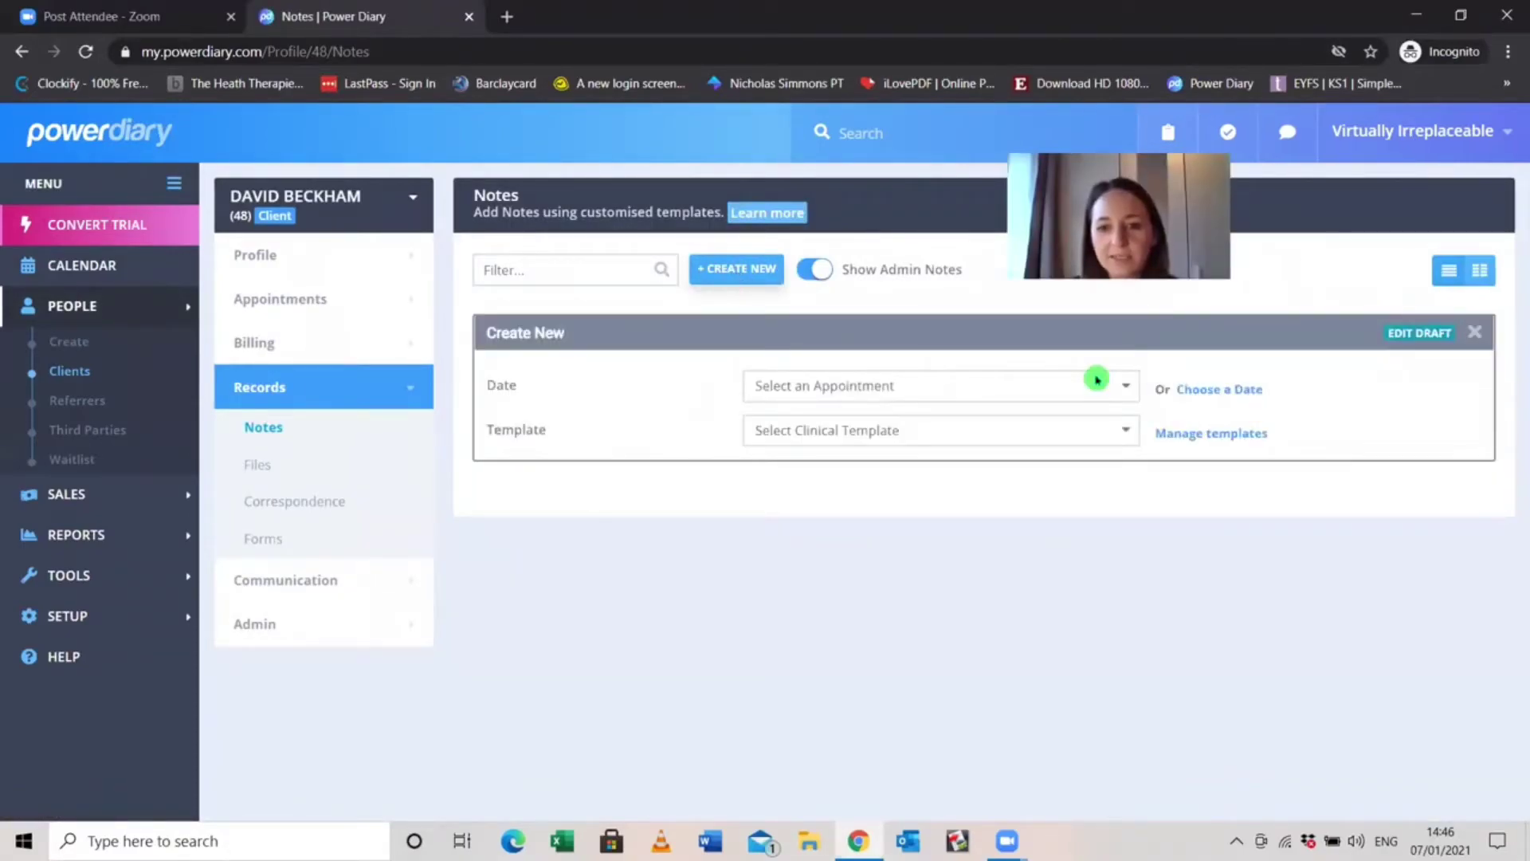
click(1111, 386)
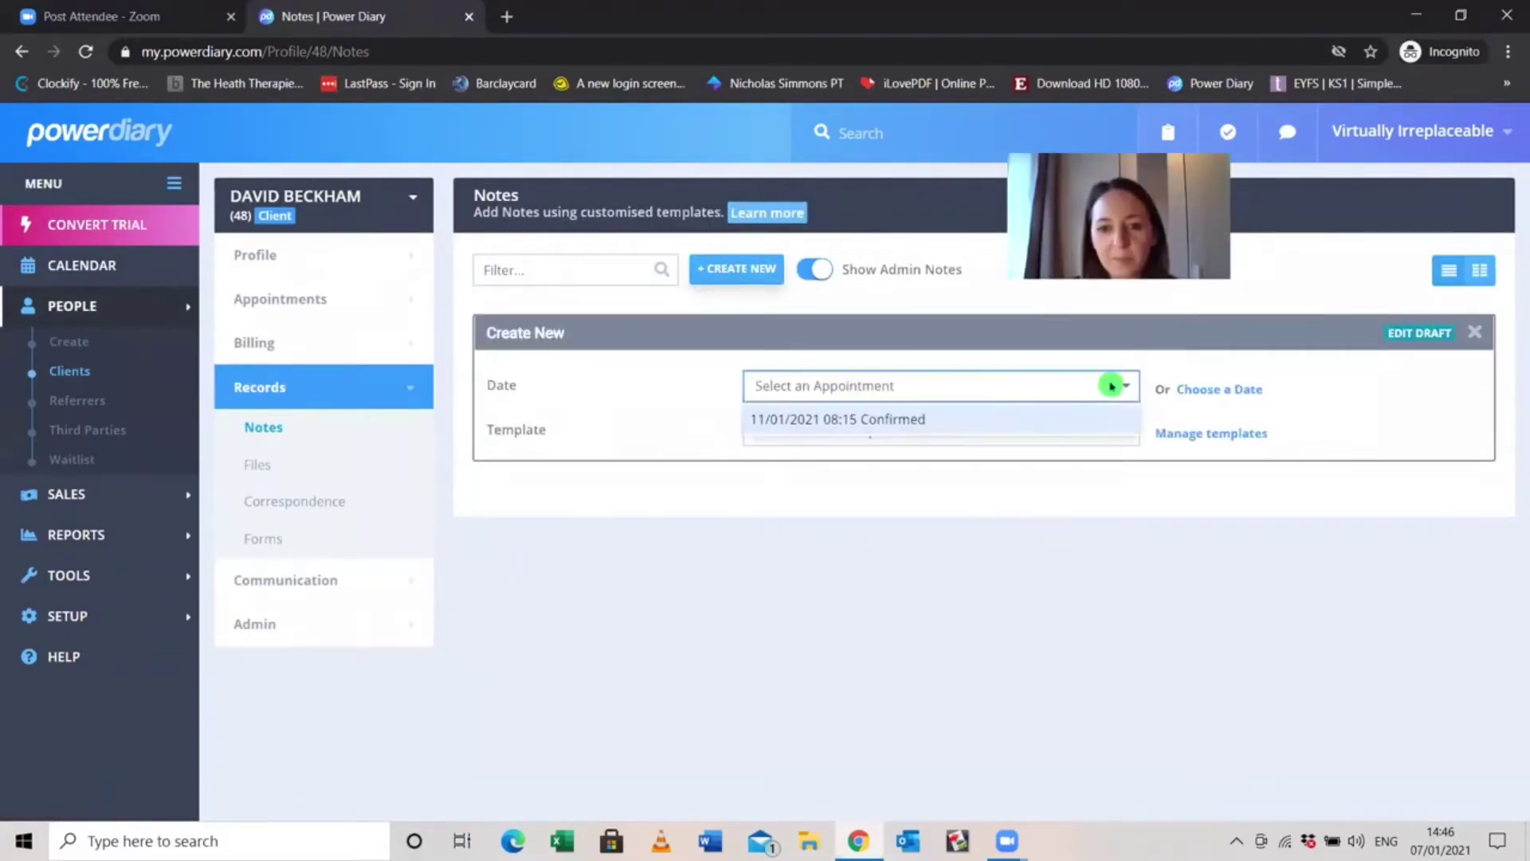
click(803, 420)
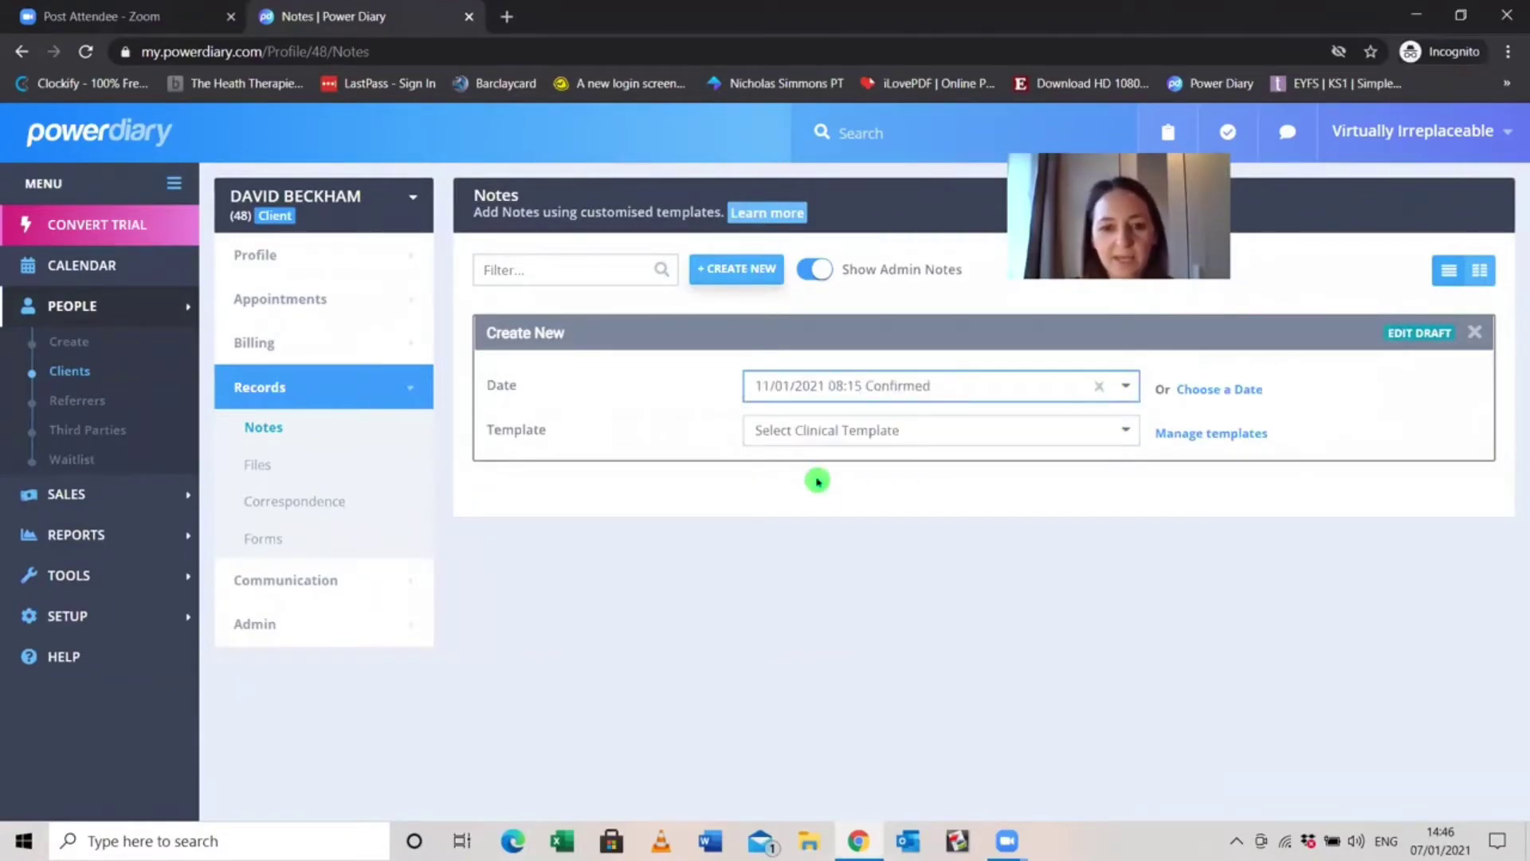
click(792, 437)
click(789, 491)
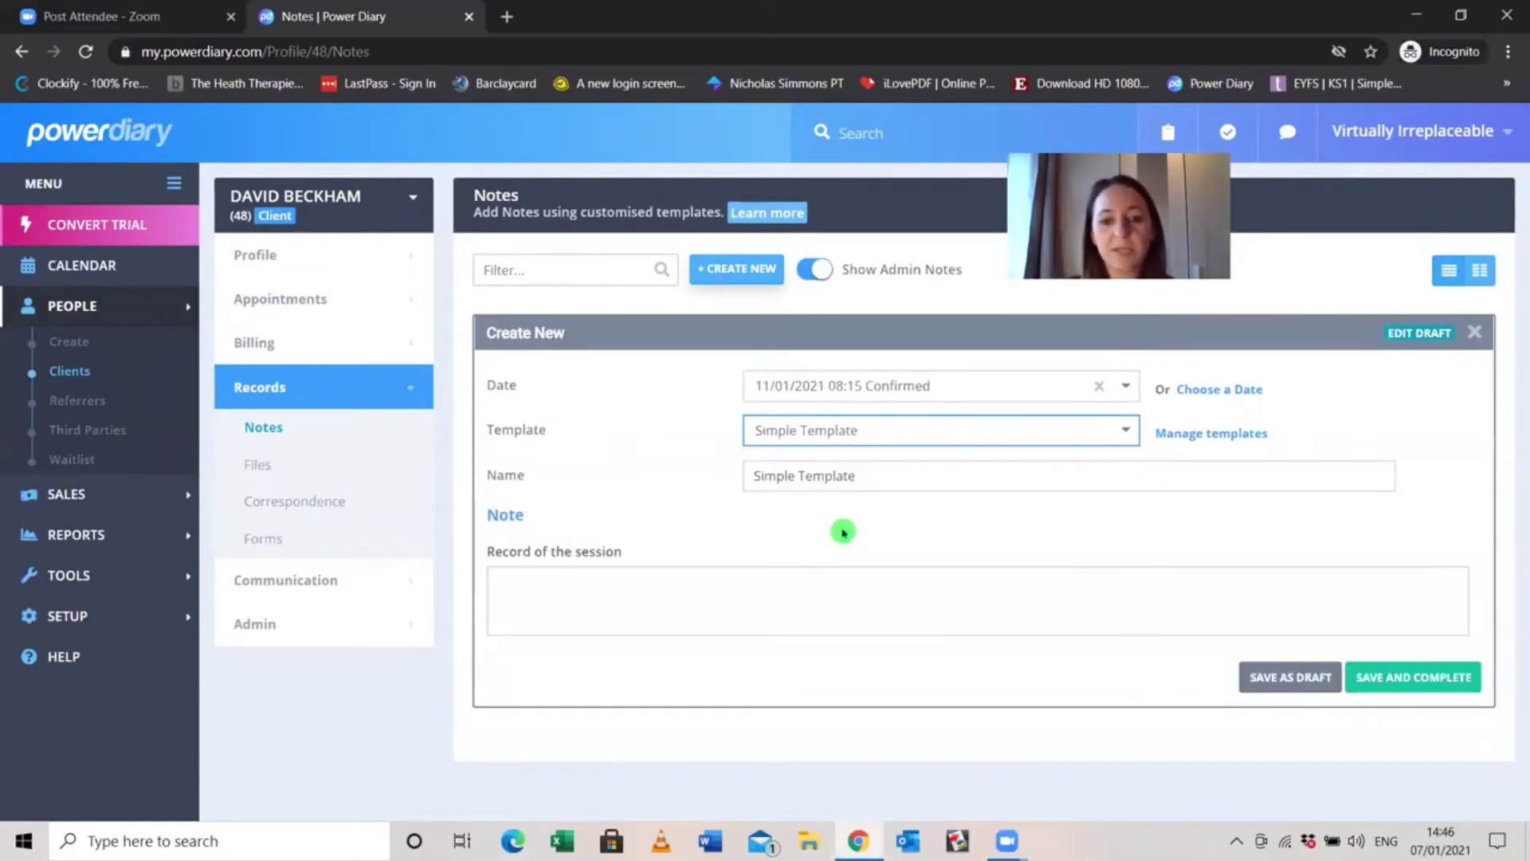
click(523, 602)
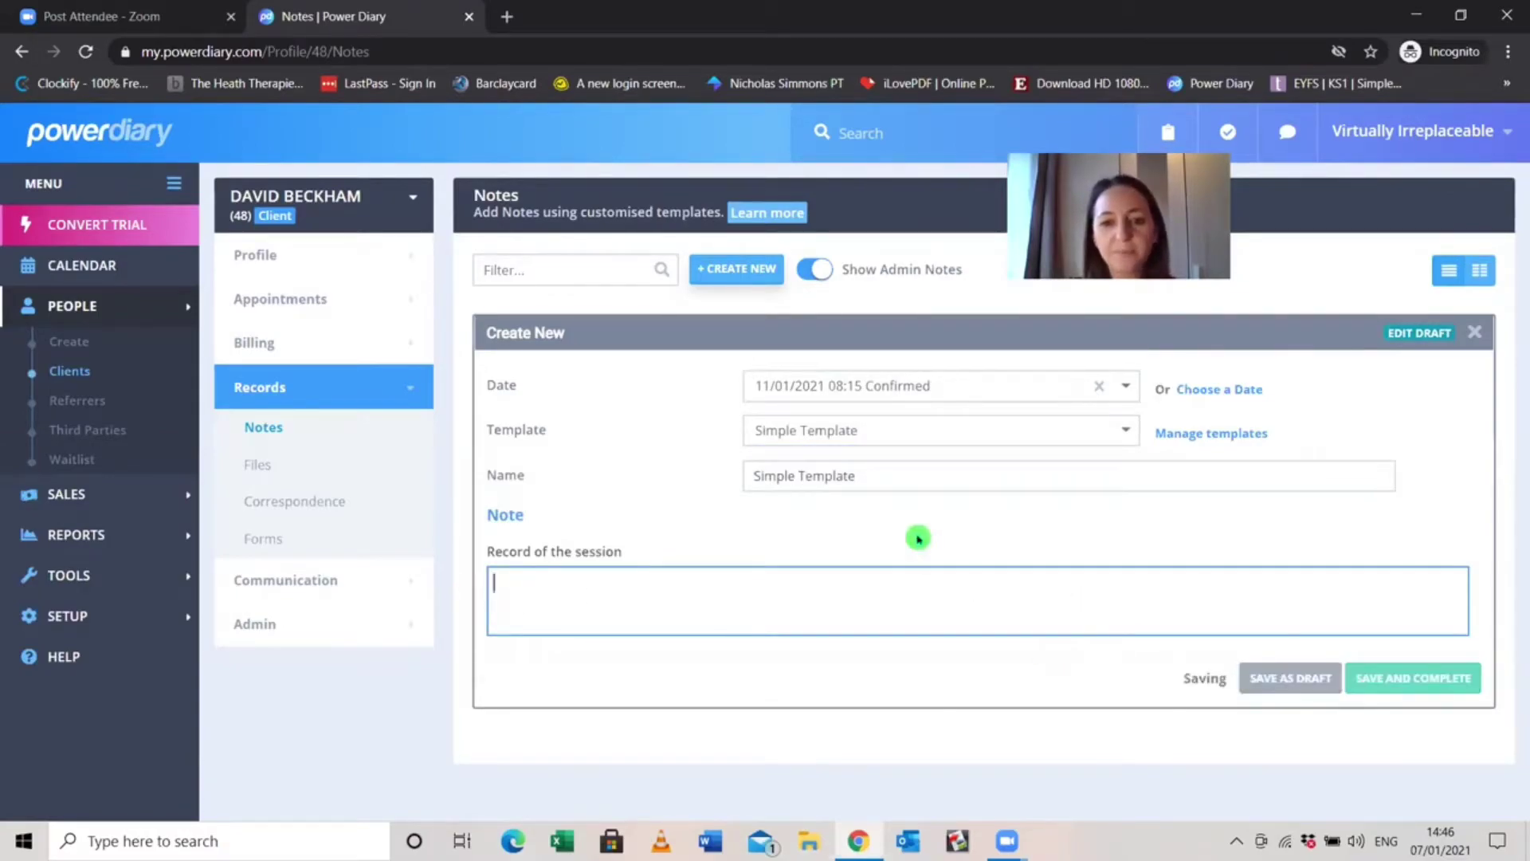
click(900, 434)
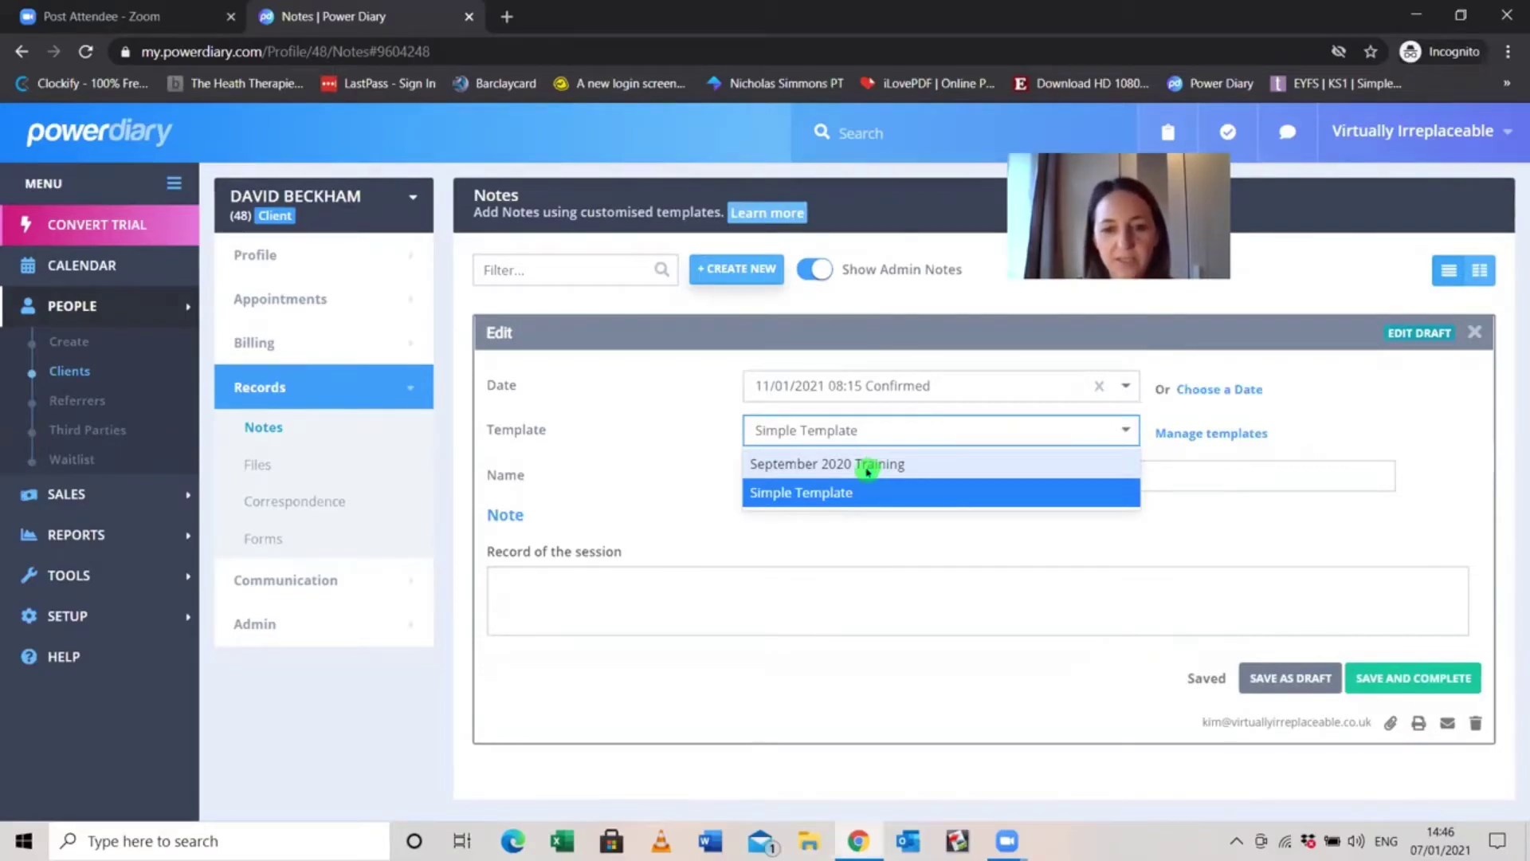
- Replace the note's template with September 2020 Training
click(868, 471)
click(910, 432)
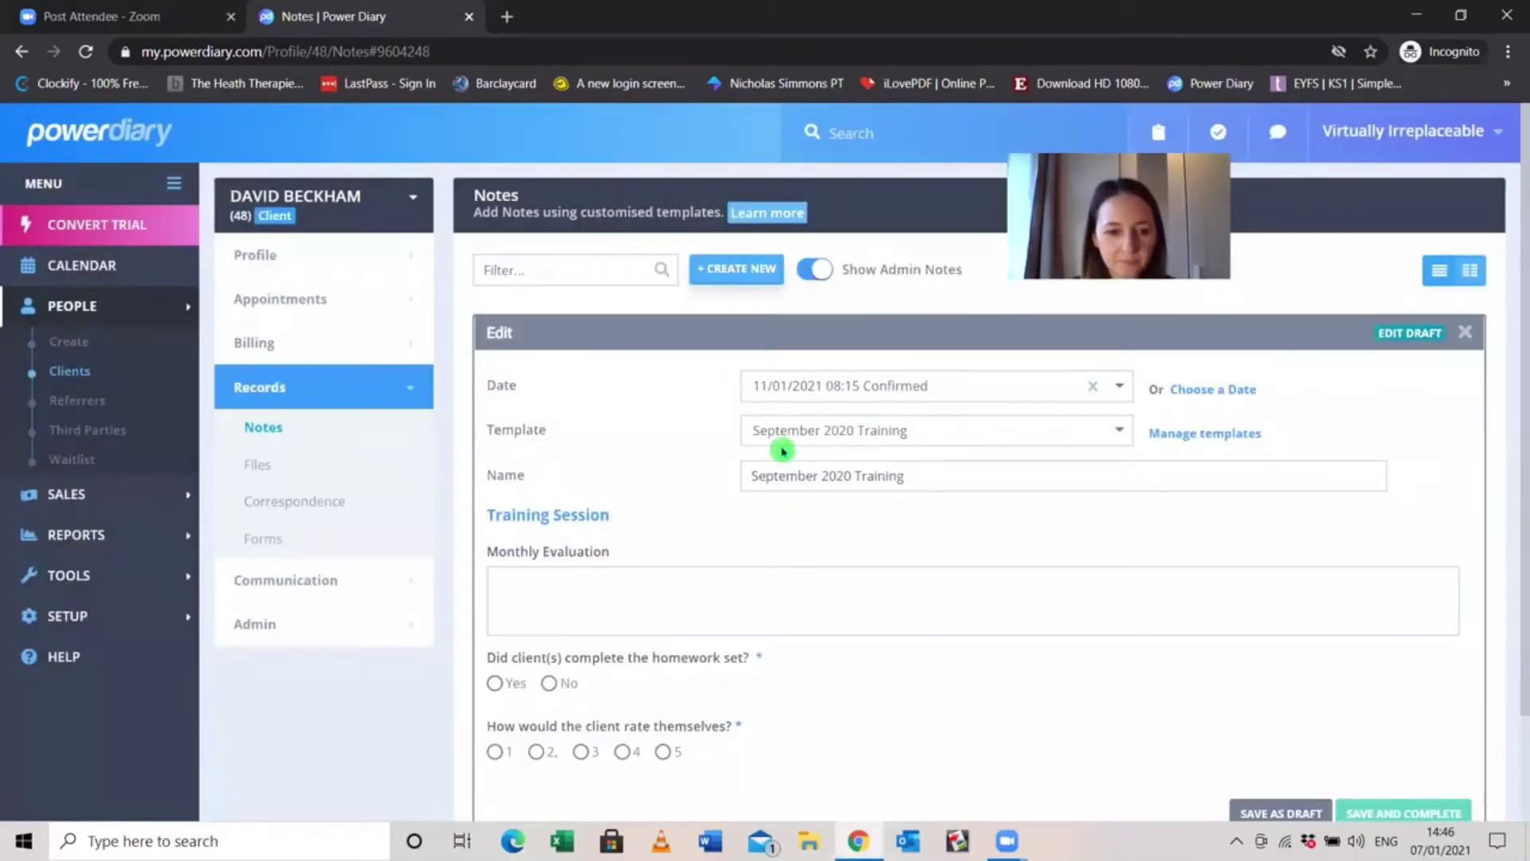
scroll(677, 542, down, 2)
- Enter a good-session evaluation, homework Yes and rating 5, then Save and Complete
click(666, 469)
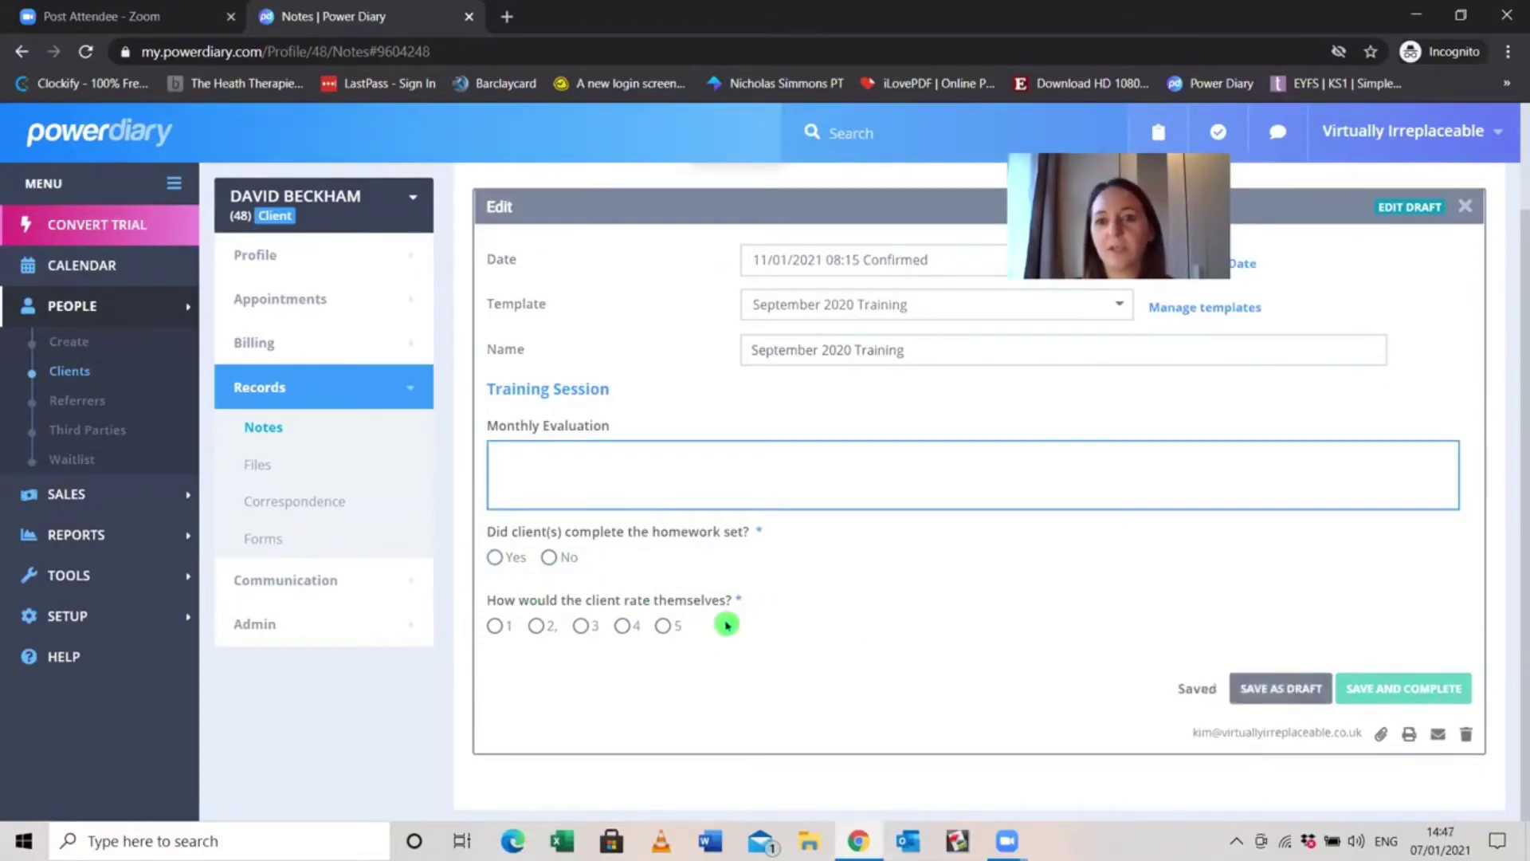
click(663, 625)
click(495, 557)
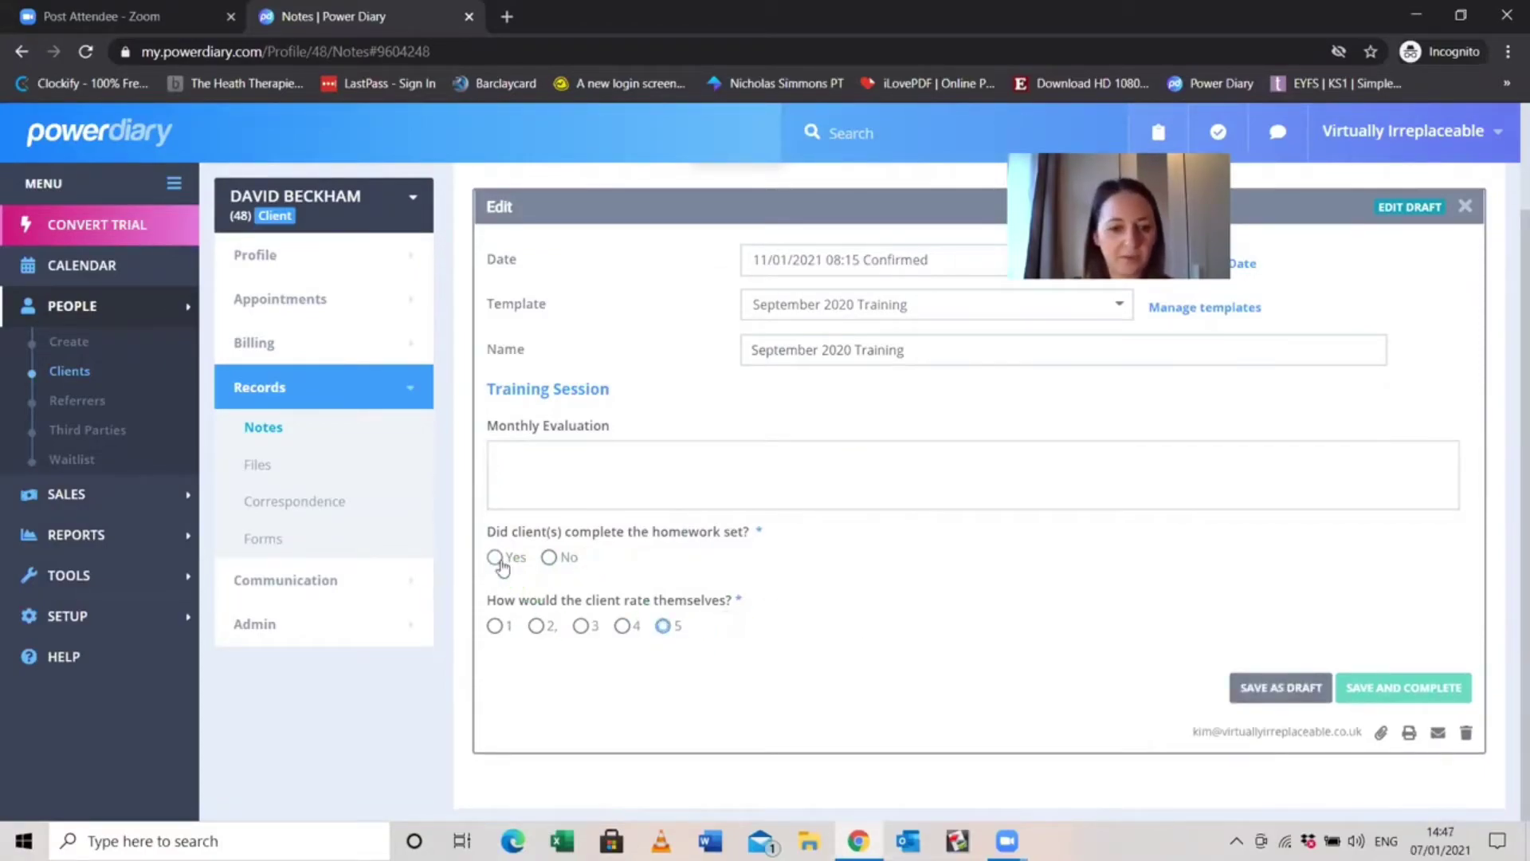
click(703, 456)
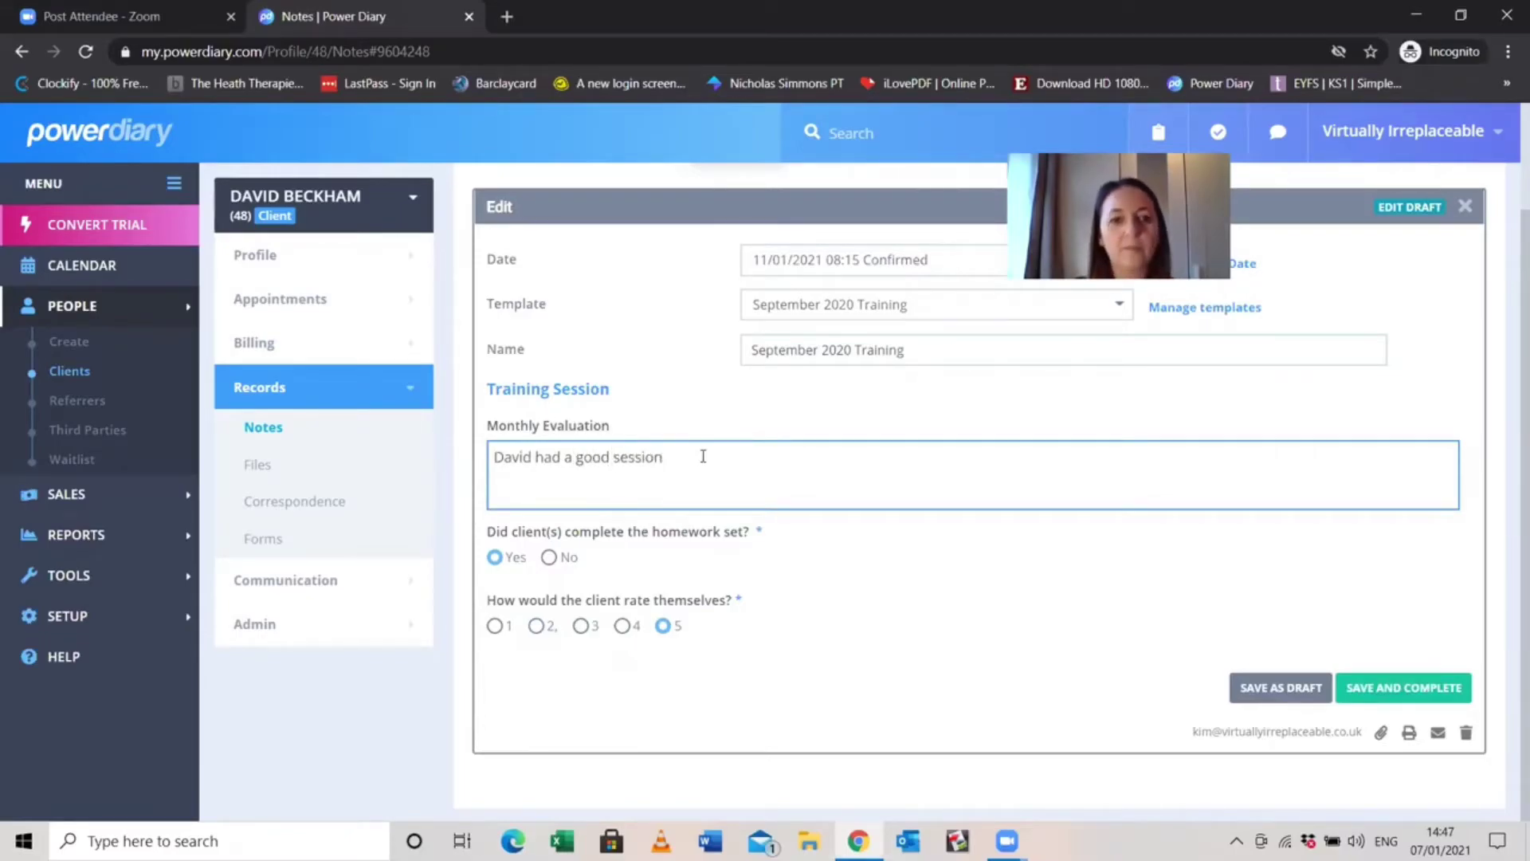
click(1365, 699)
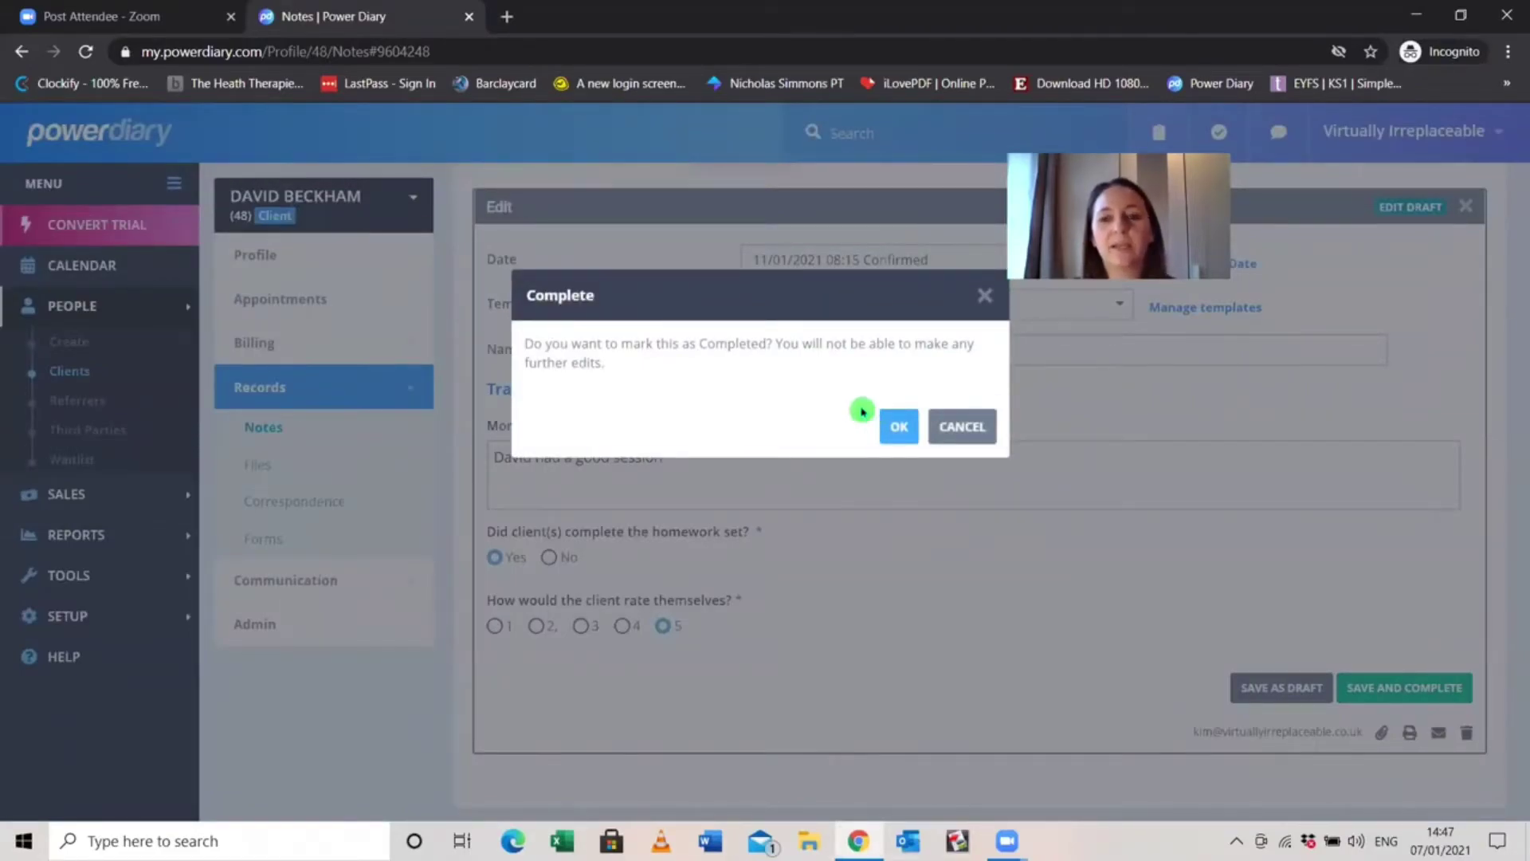
- Confirm completion so the September 2020 Training note shows as Completed
click(899, 433)
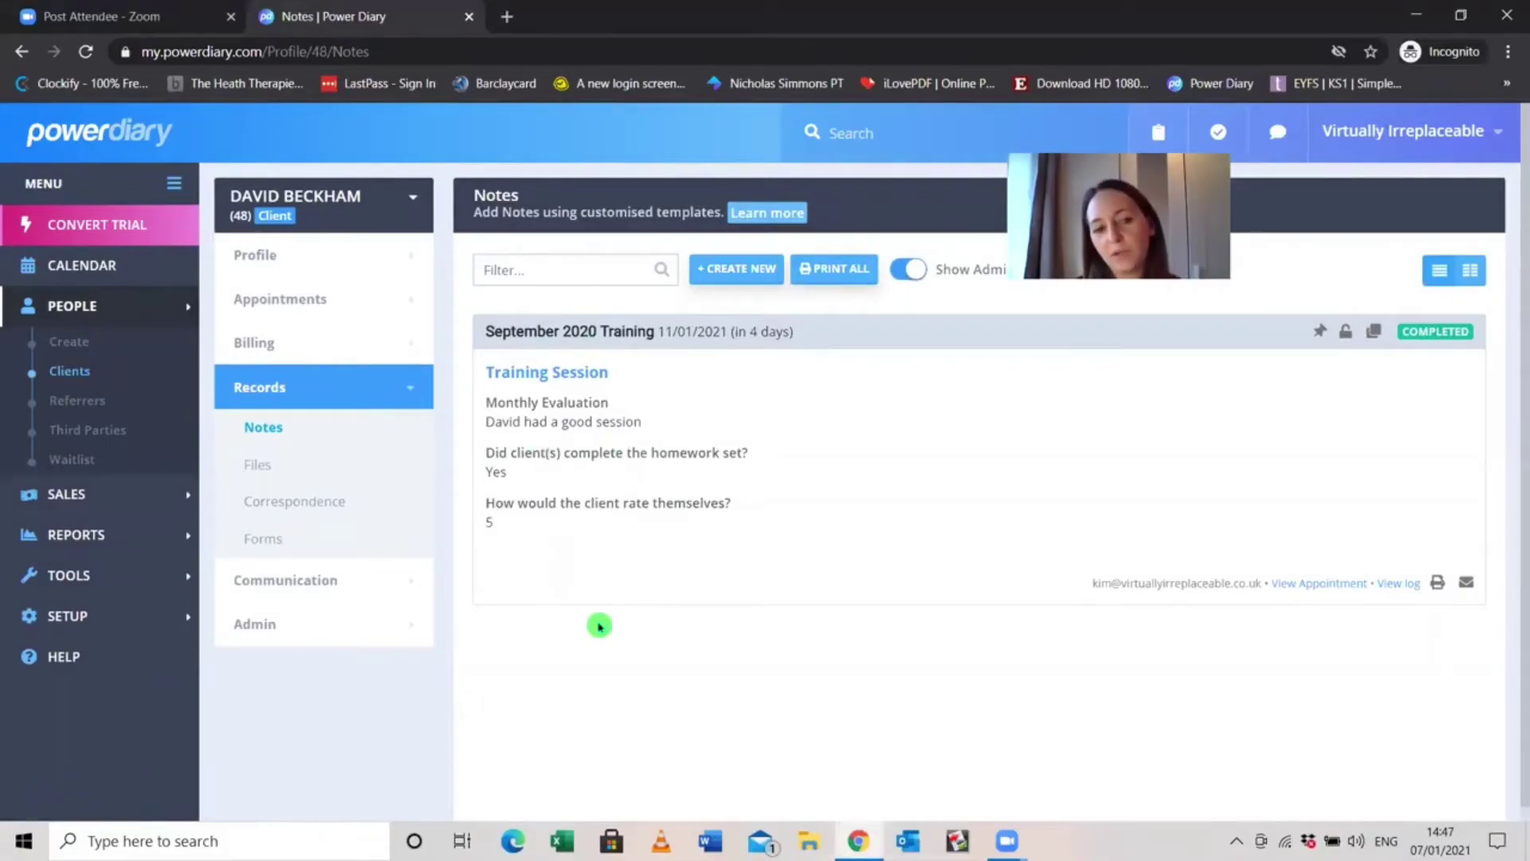
scroll(634, 486, down, 1)
scroll(659, 516, up, 1)
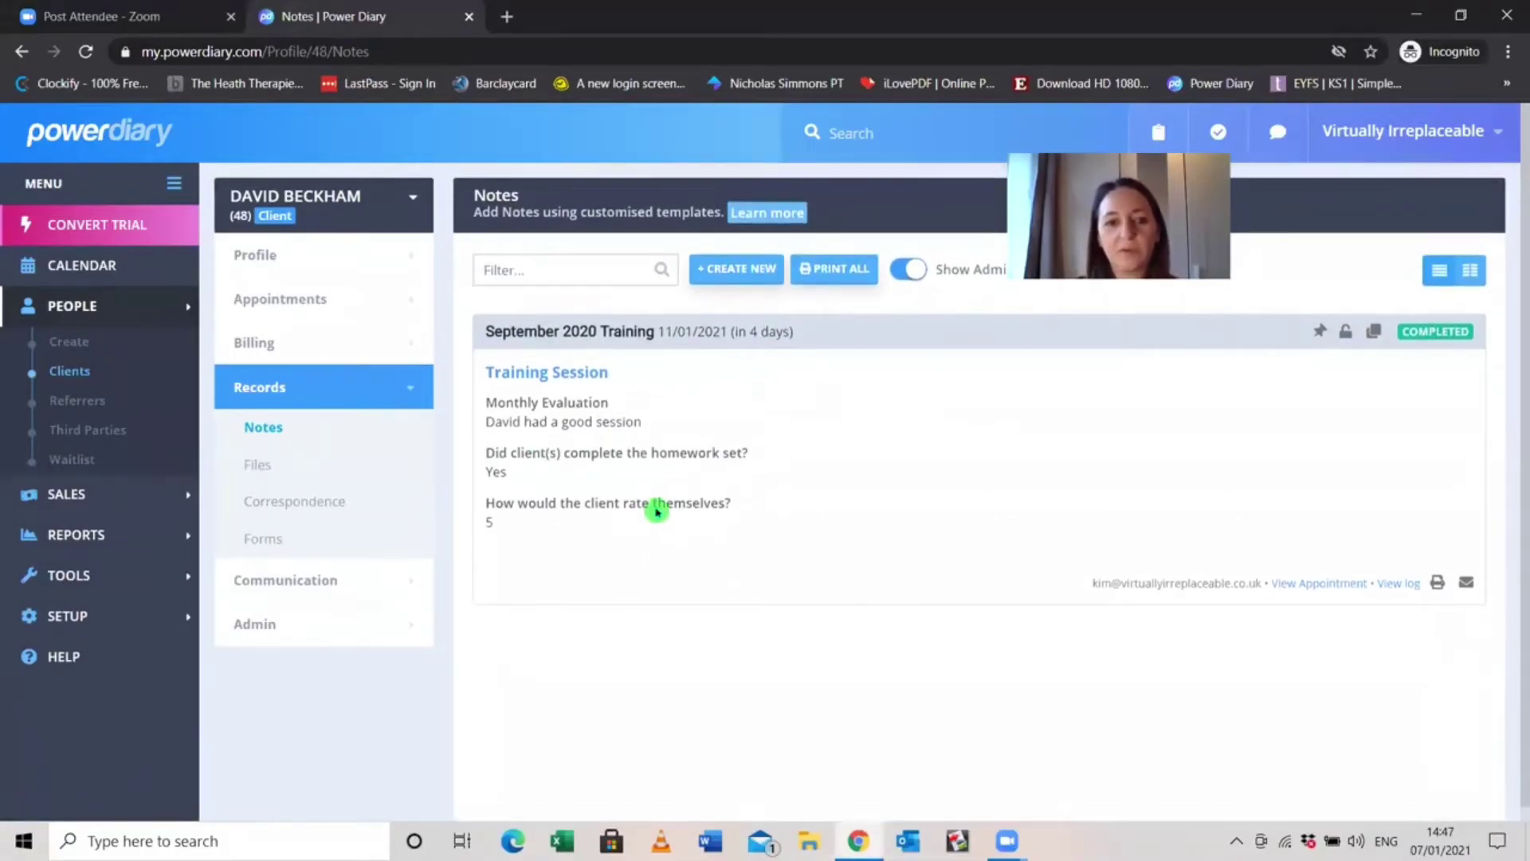
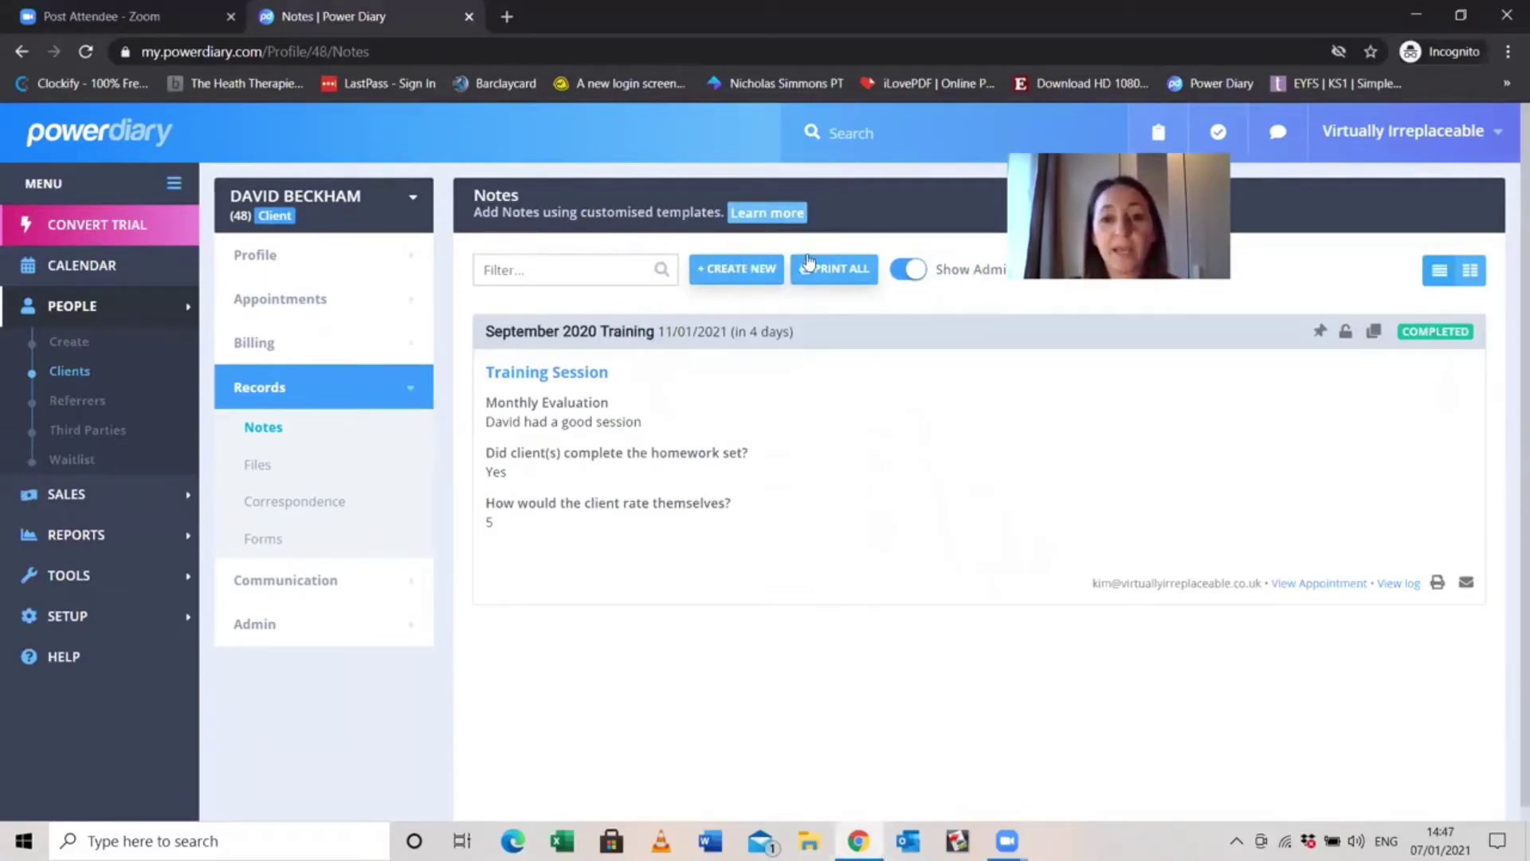
- Search for the client by name, open their profile and list their invoices, showing invoice 71 for £140
click(850, 166)
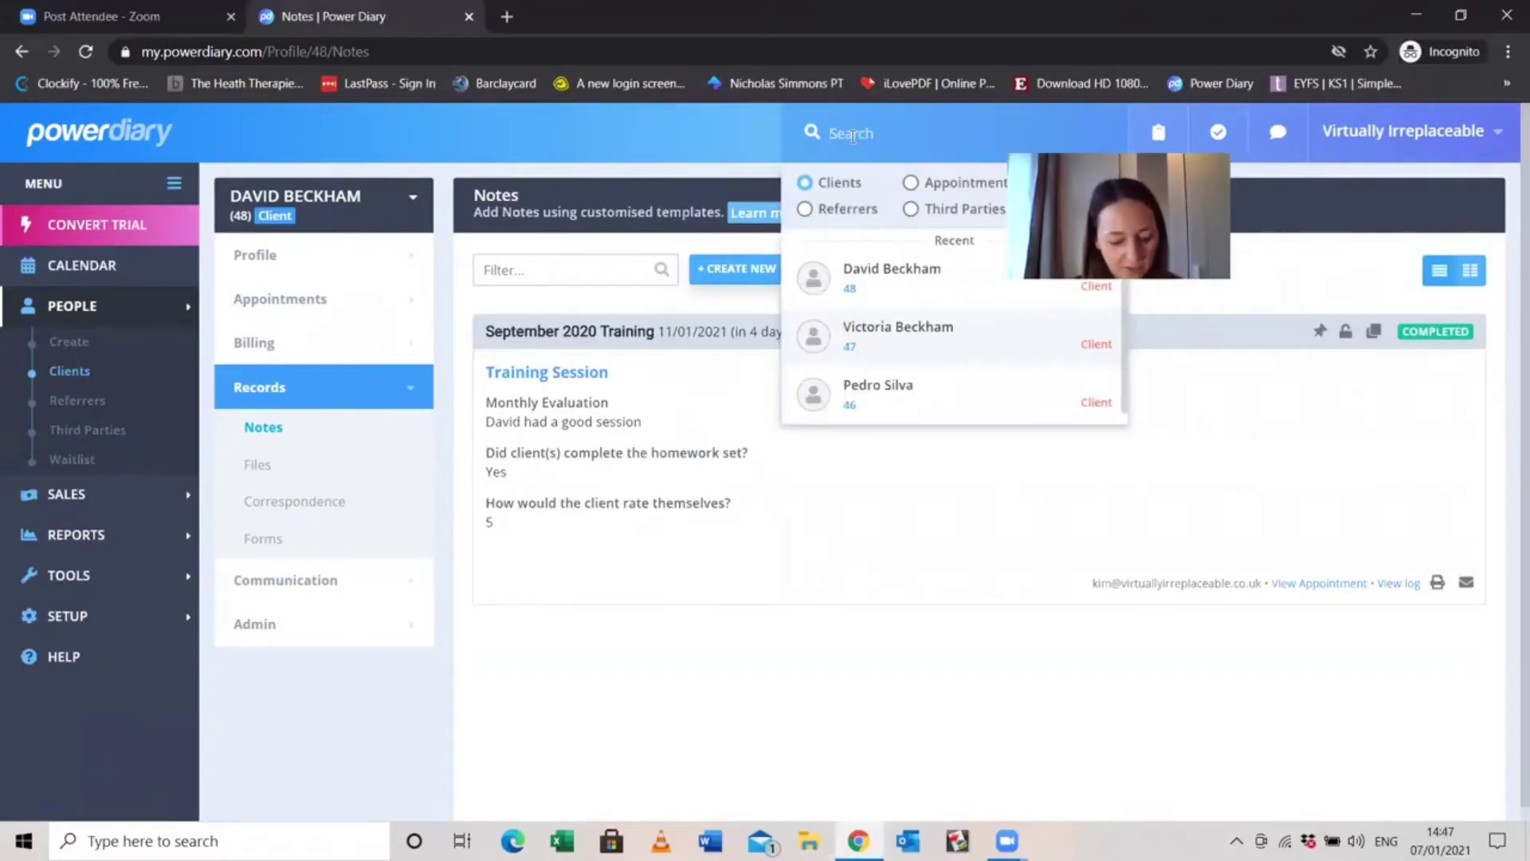
text(davi)
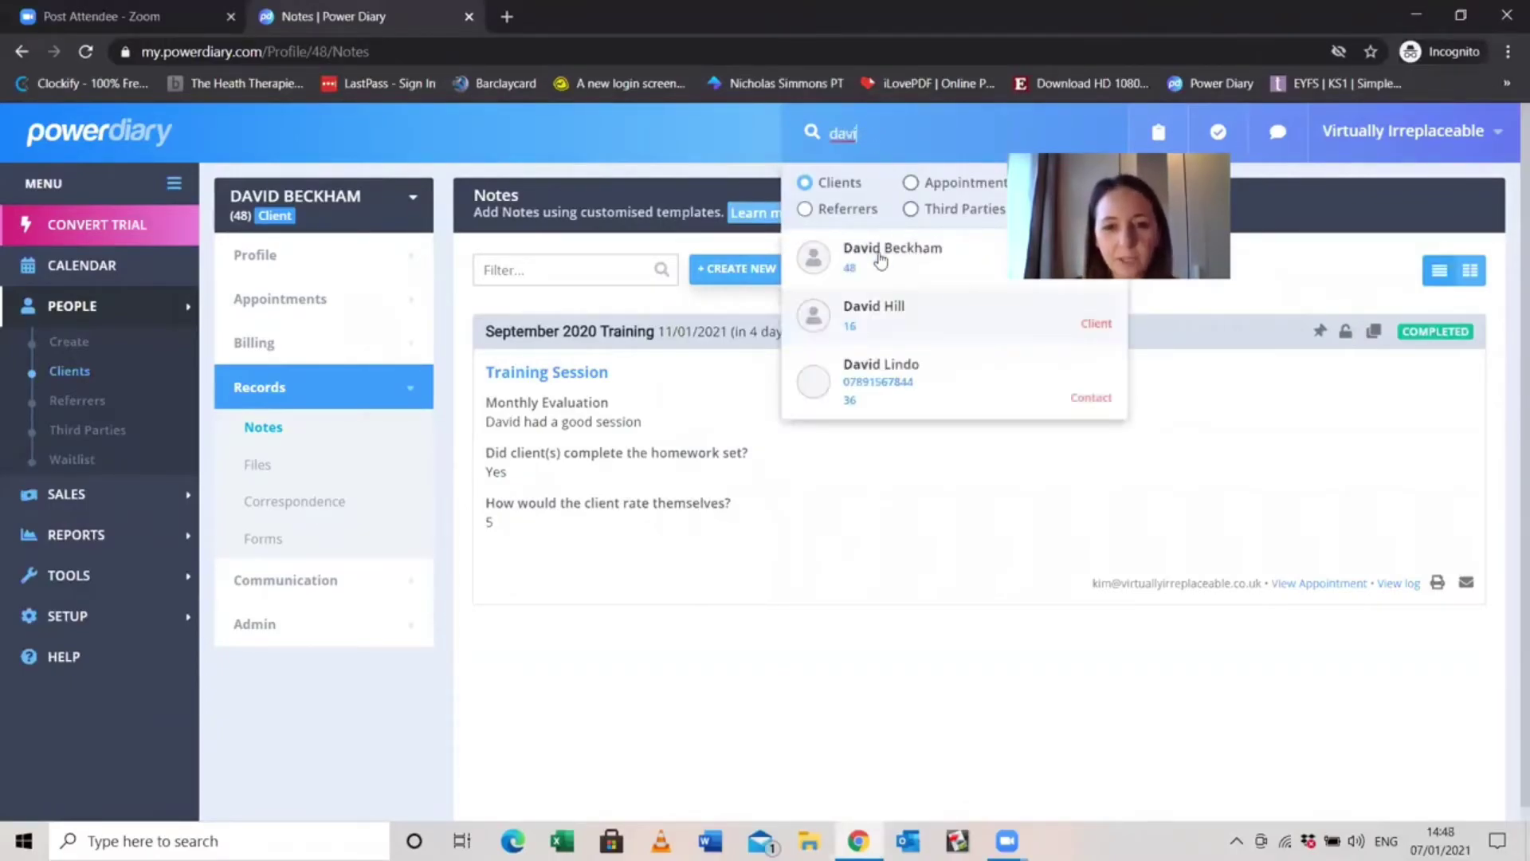
click(438, 344)
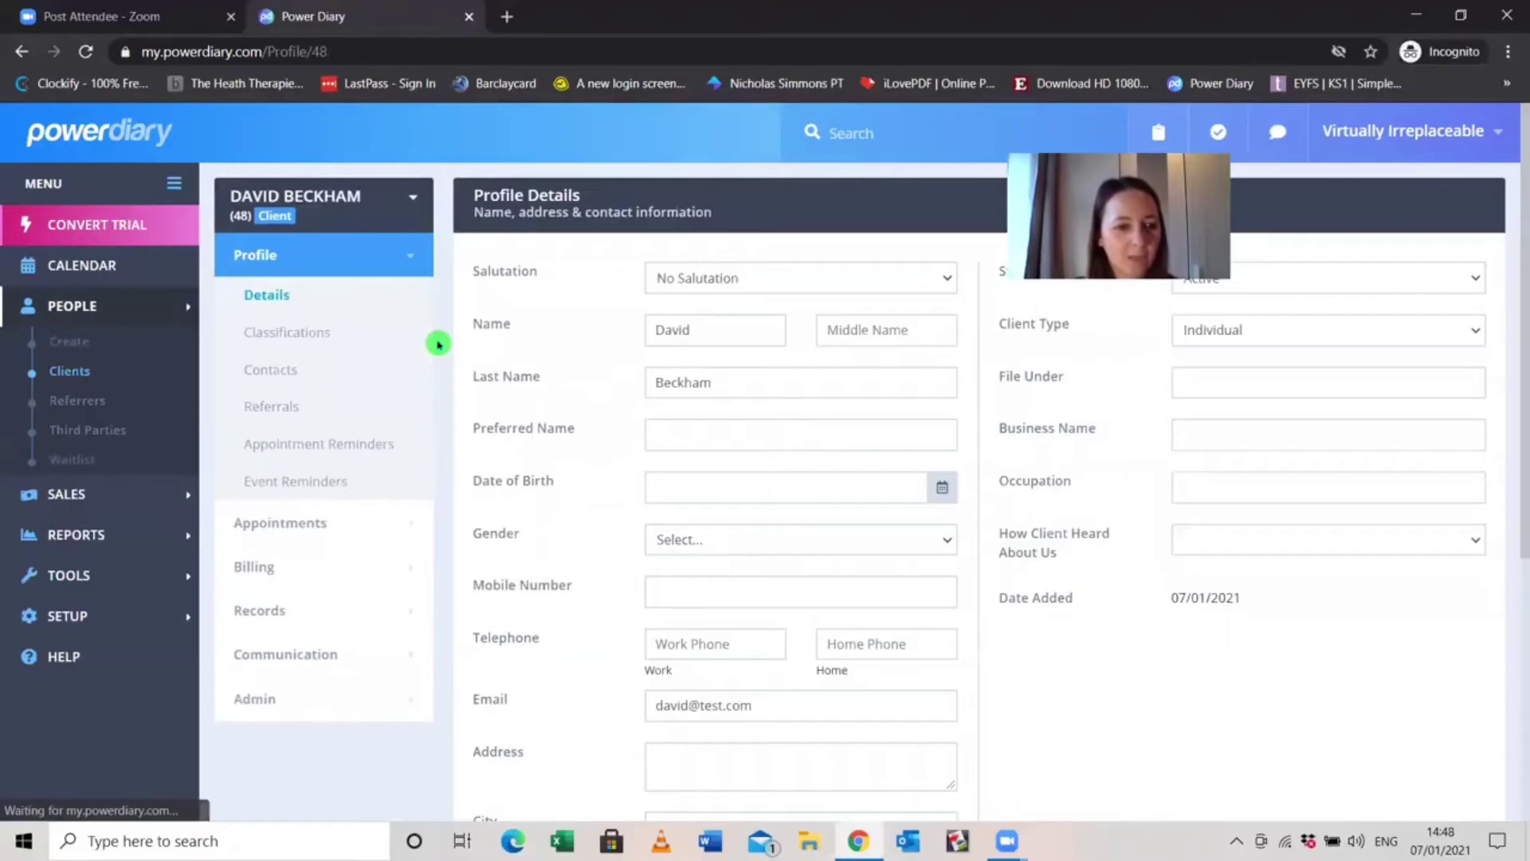
click(265, 566)
click(271, 681)
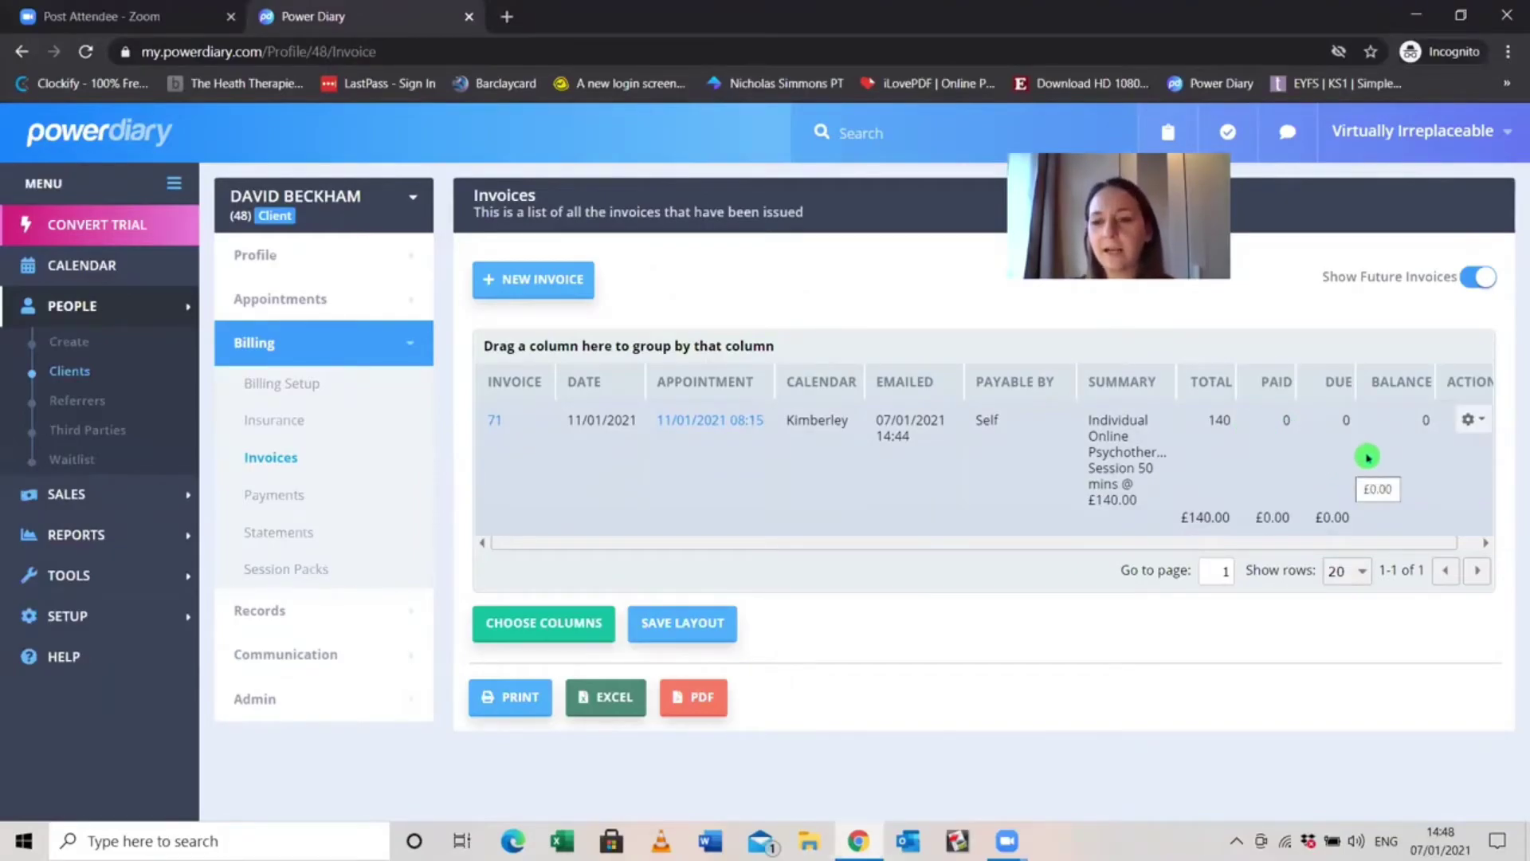
- Open invoice 71 for editing from its actions menu
click(1481, 422)
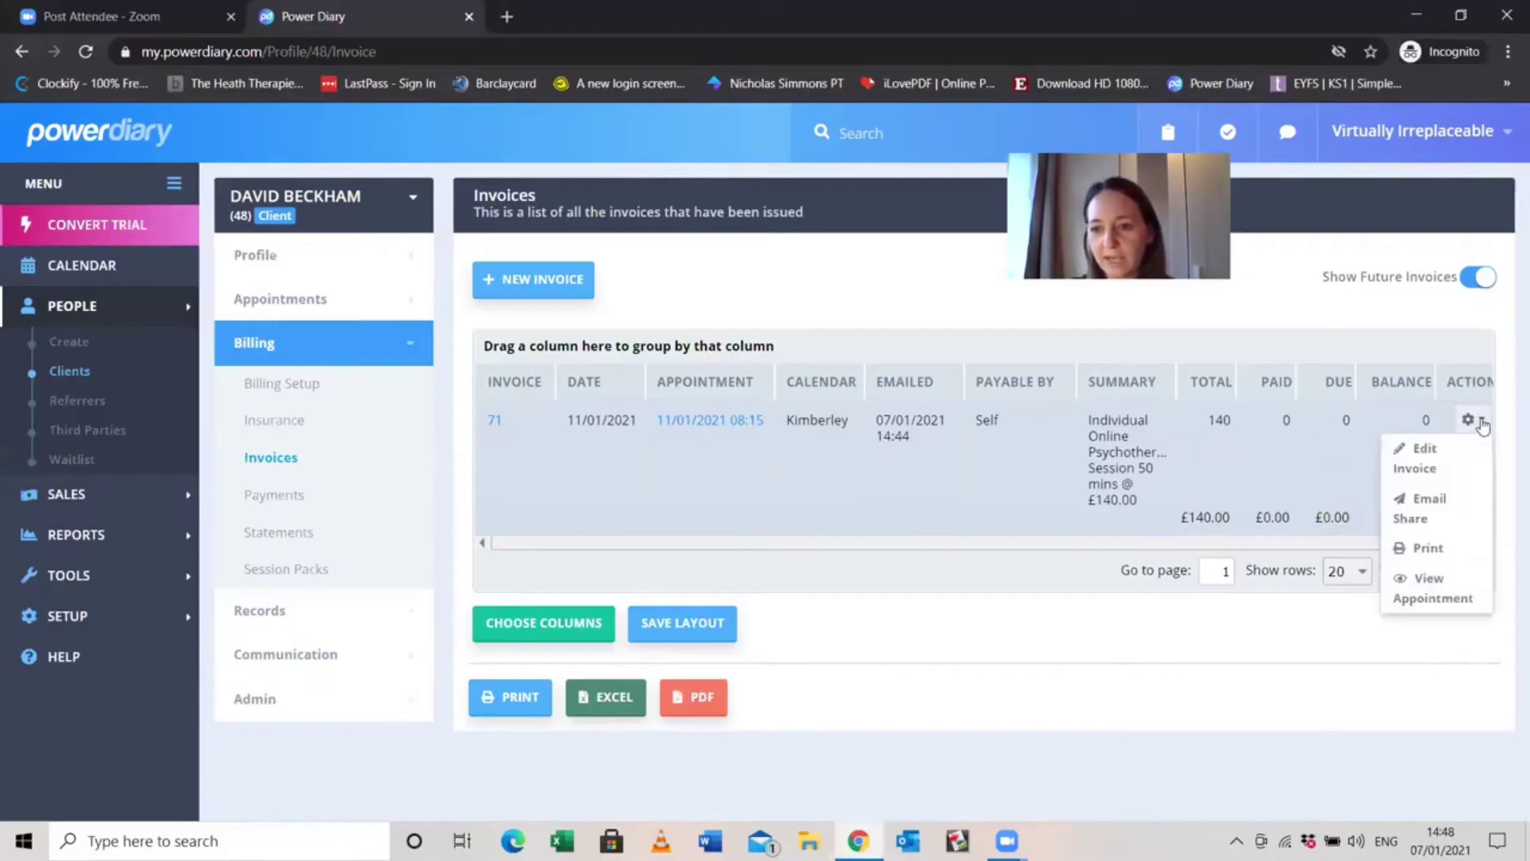
click(1434, 461)
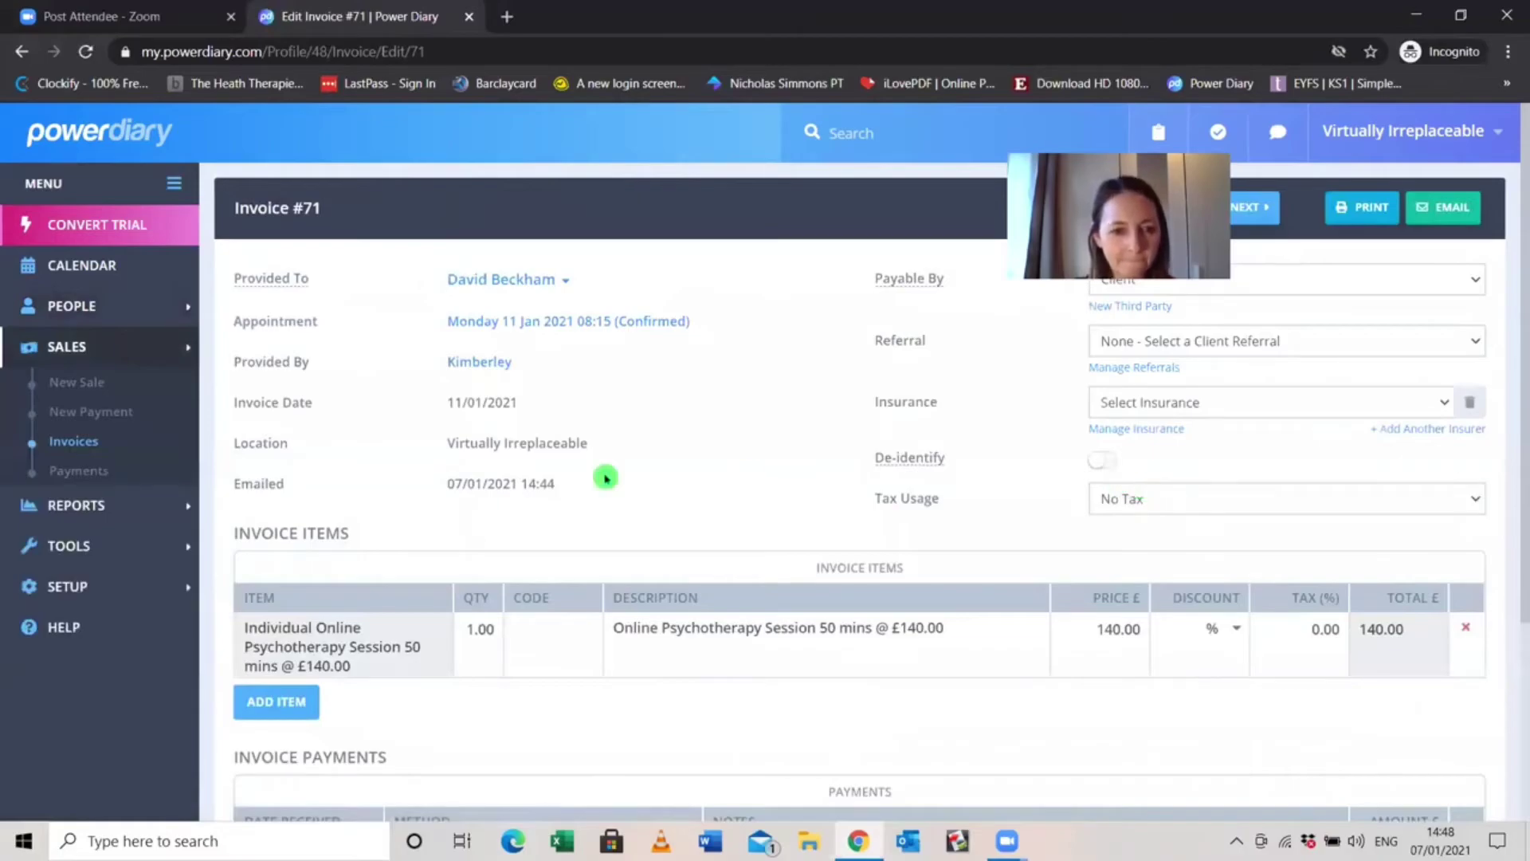
scroll(558, 478, down, 2)
scroll(466, 533, down, 1)
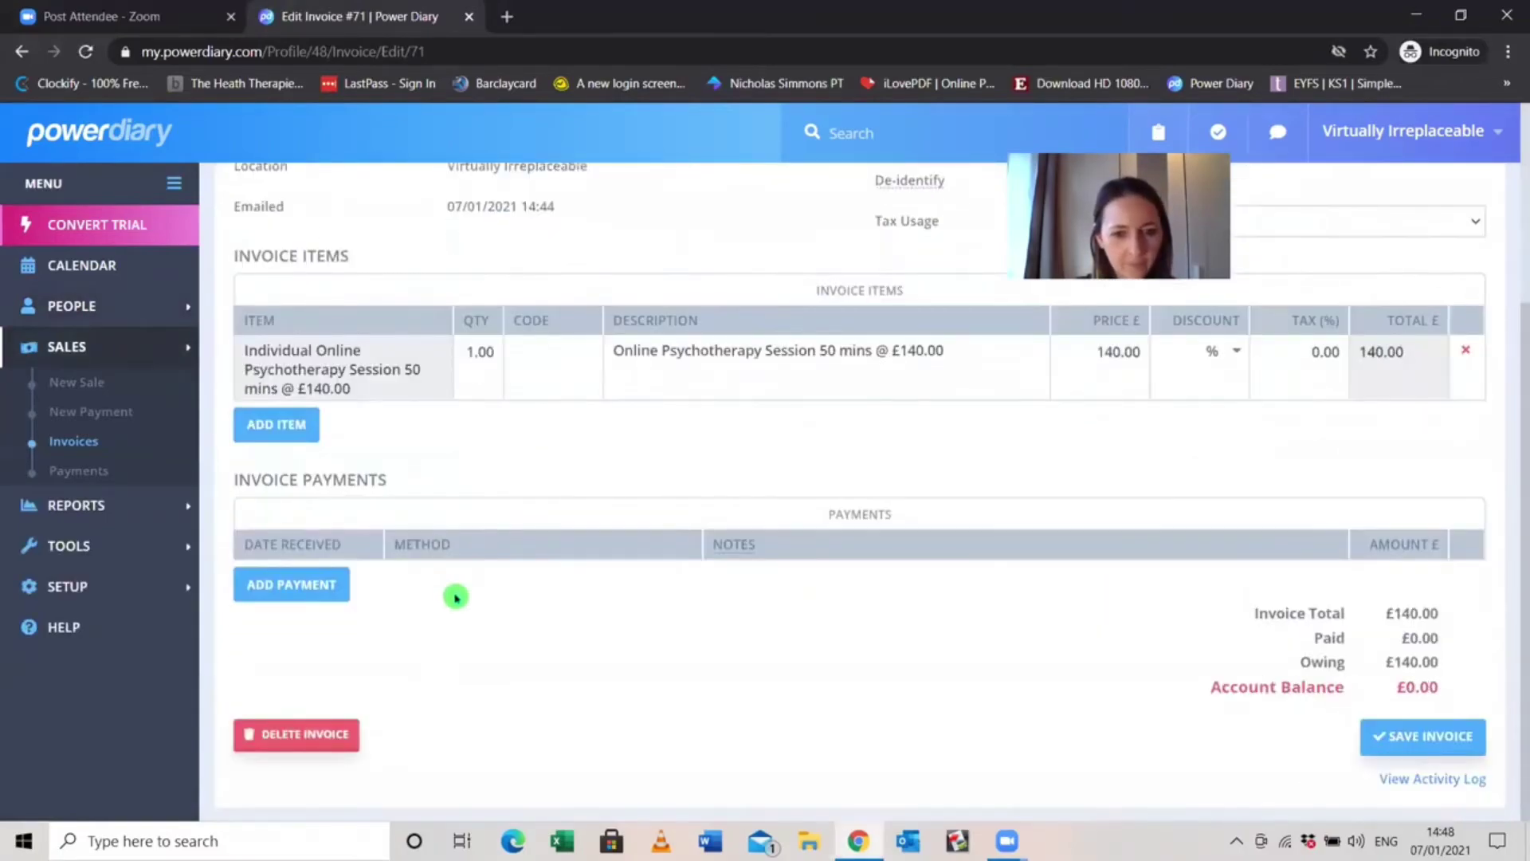
- Add a £140 BACS payment dated 07/01/2021, noted PAYMENT REC'D, and save the invoice
click(331, 586)
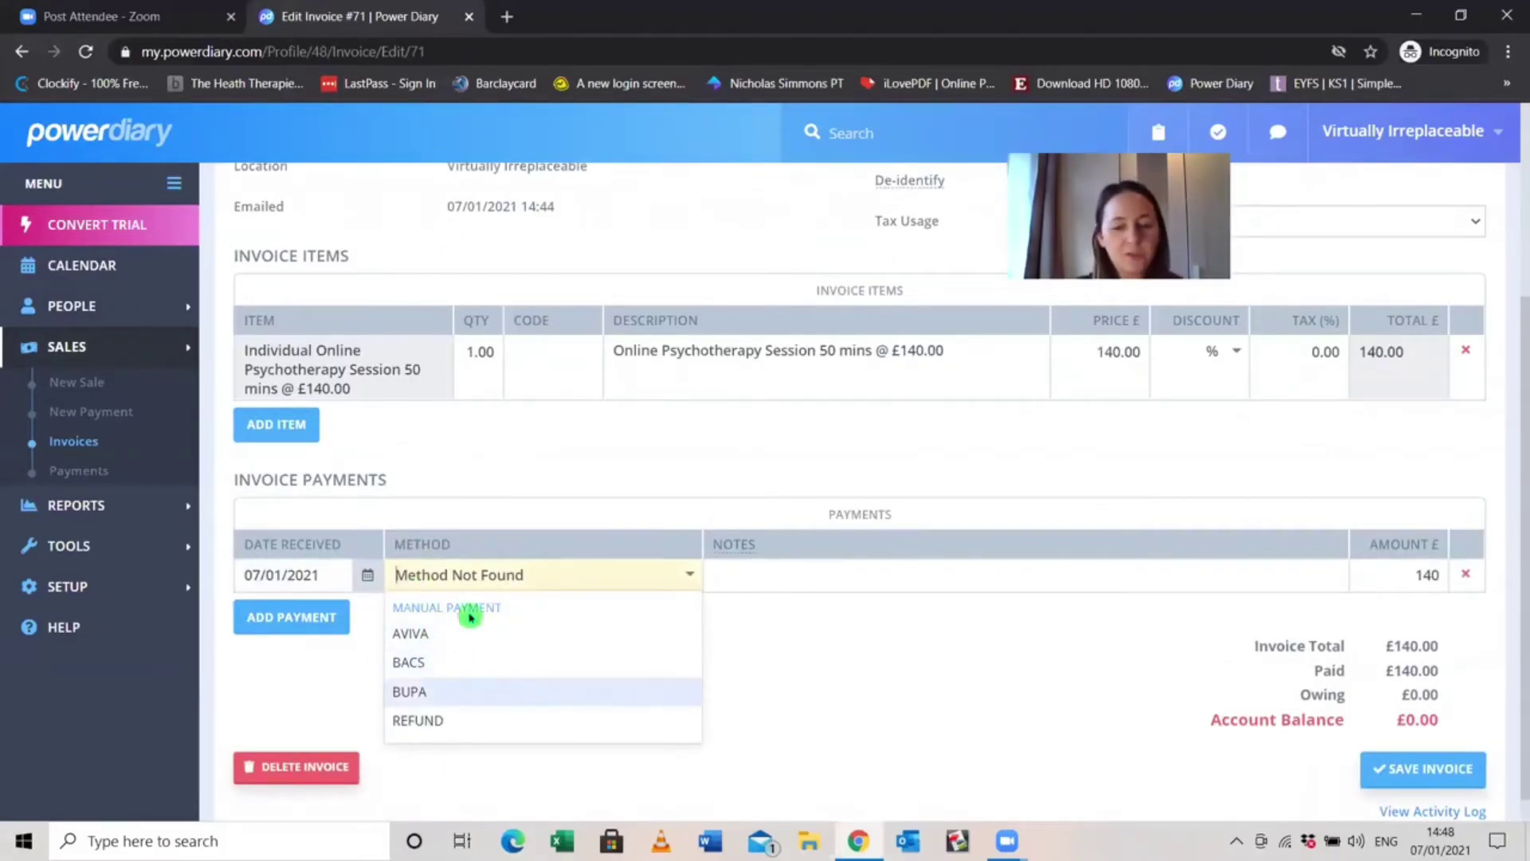
click(455, 668)
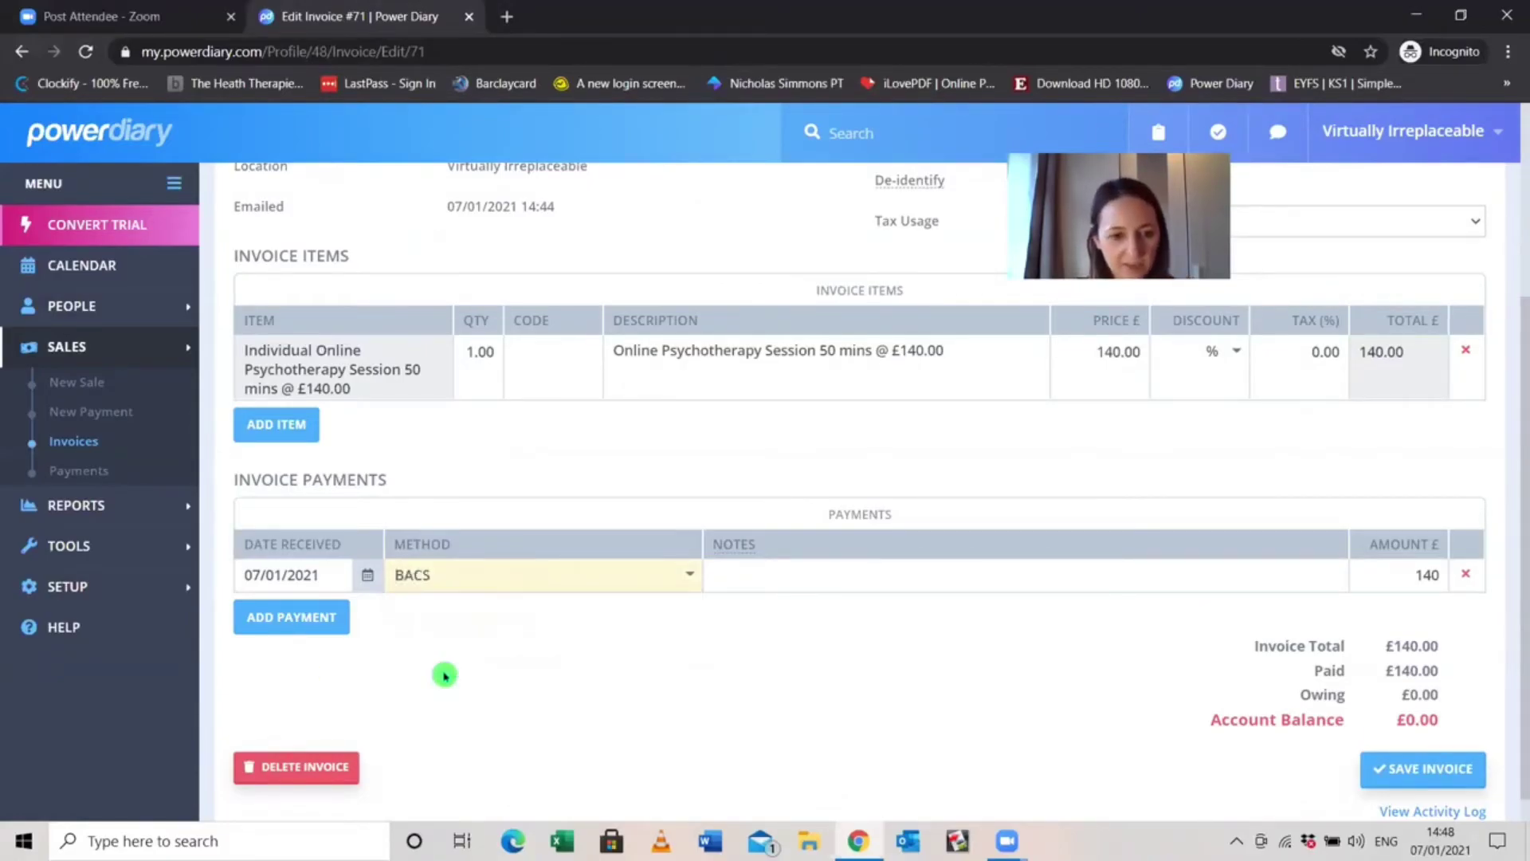
click(817, 590)
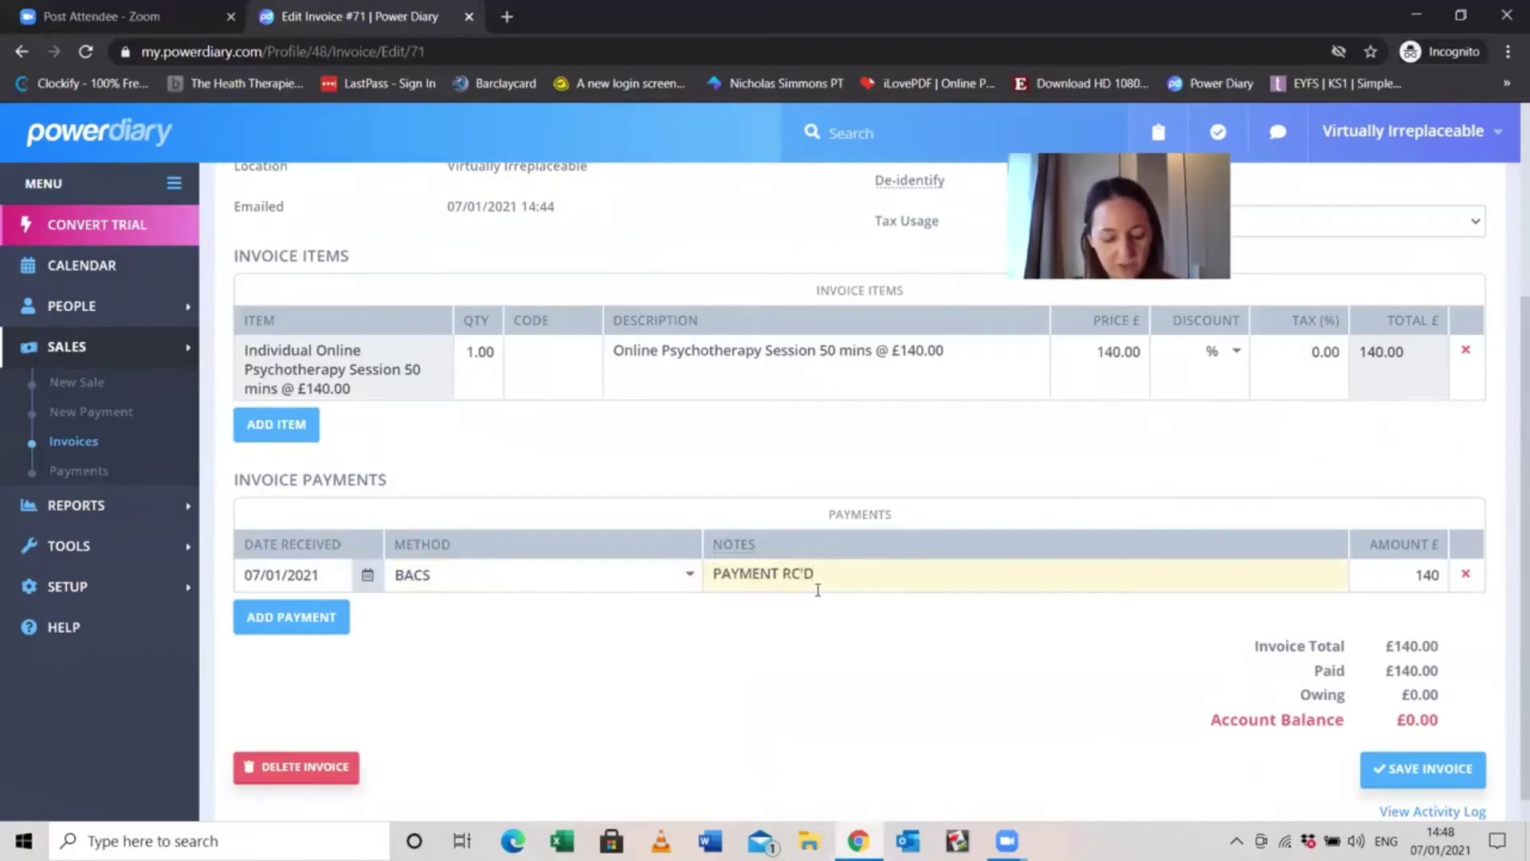
text(E)
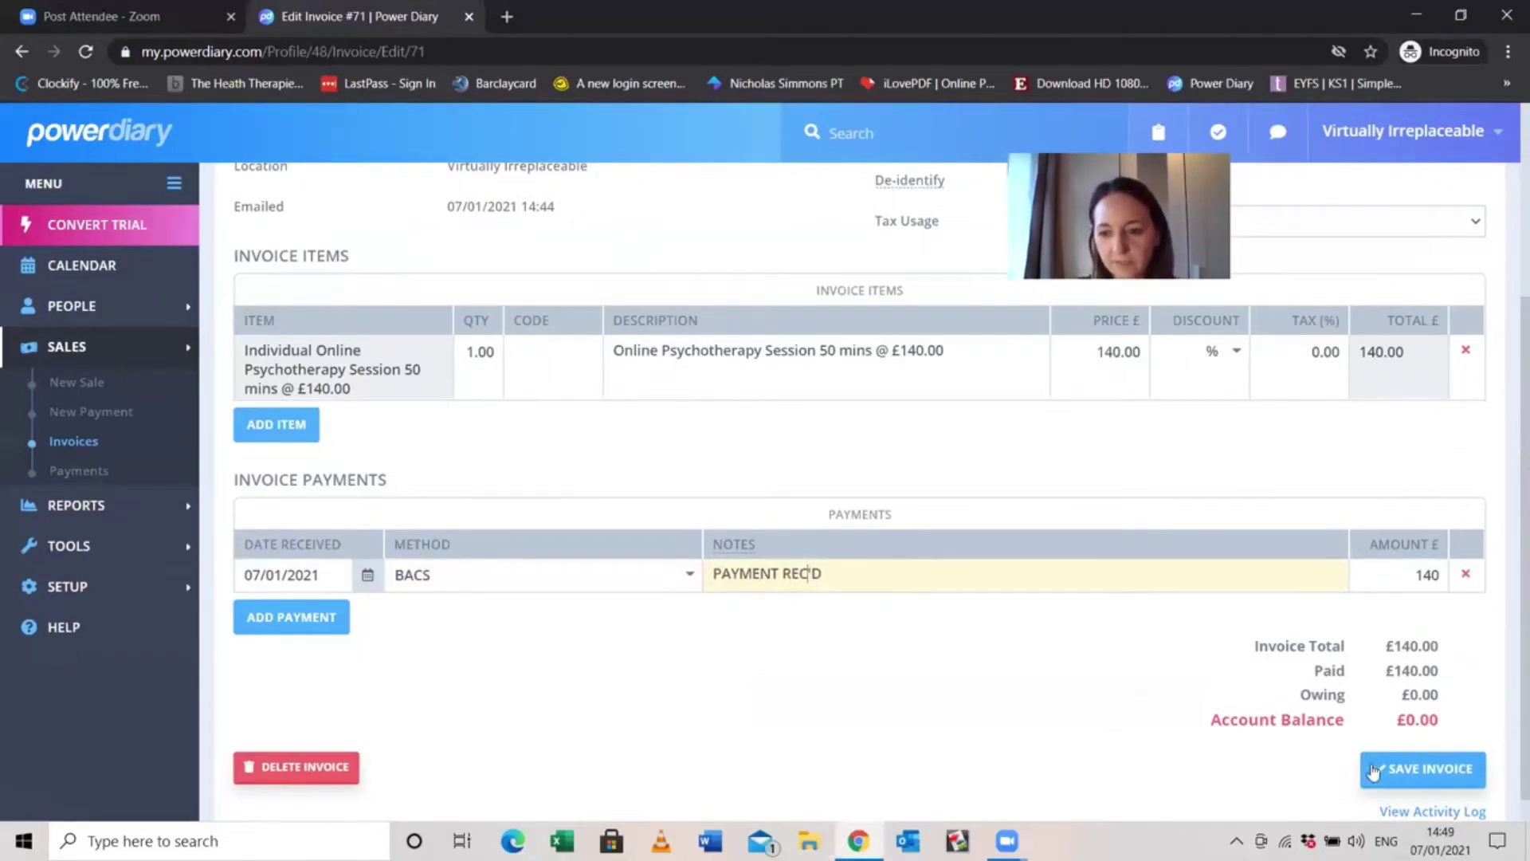
click(1365, 769)
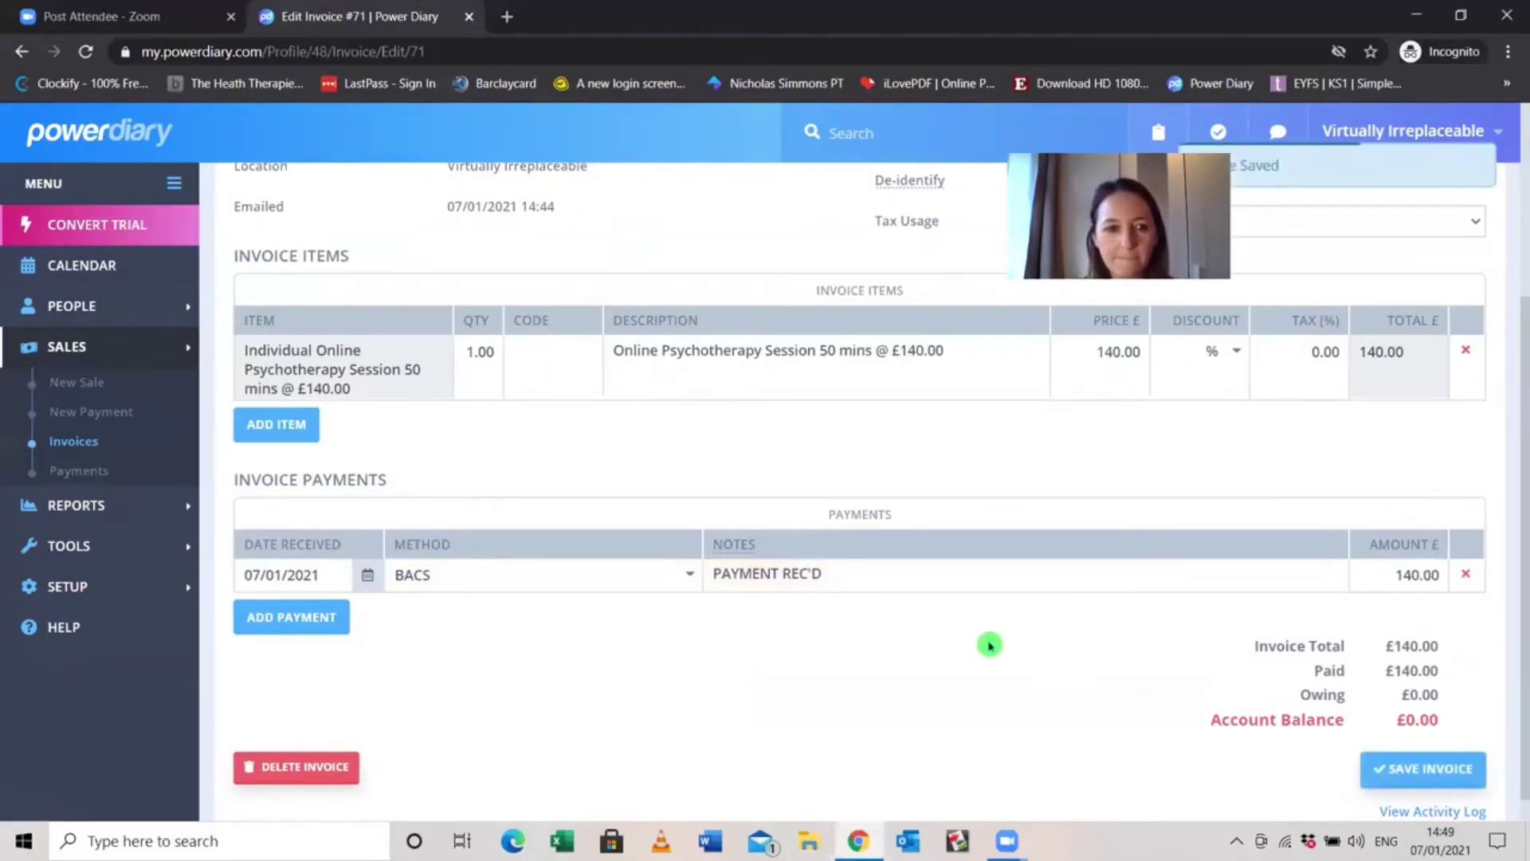
scroll(620, 548, up, 4)
click(562, 283)
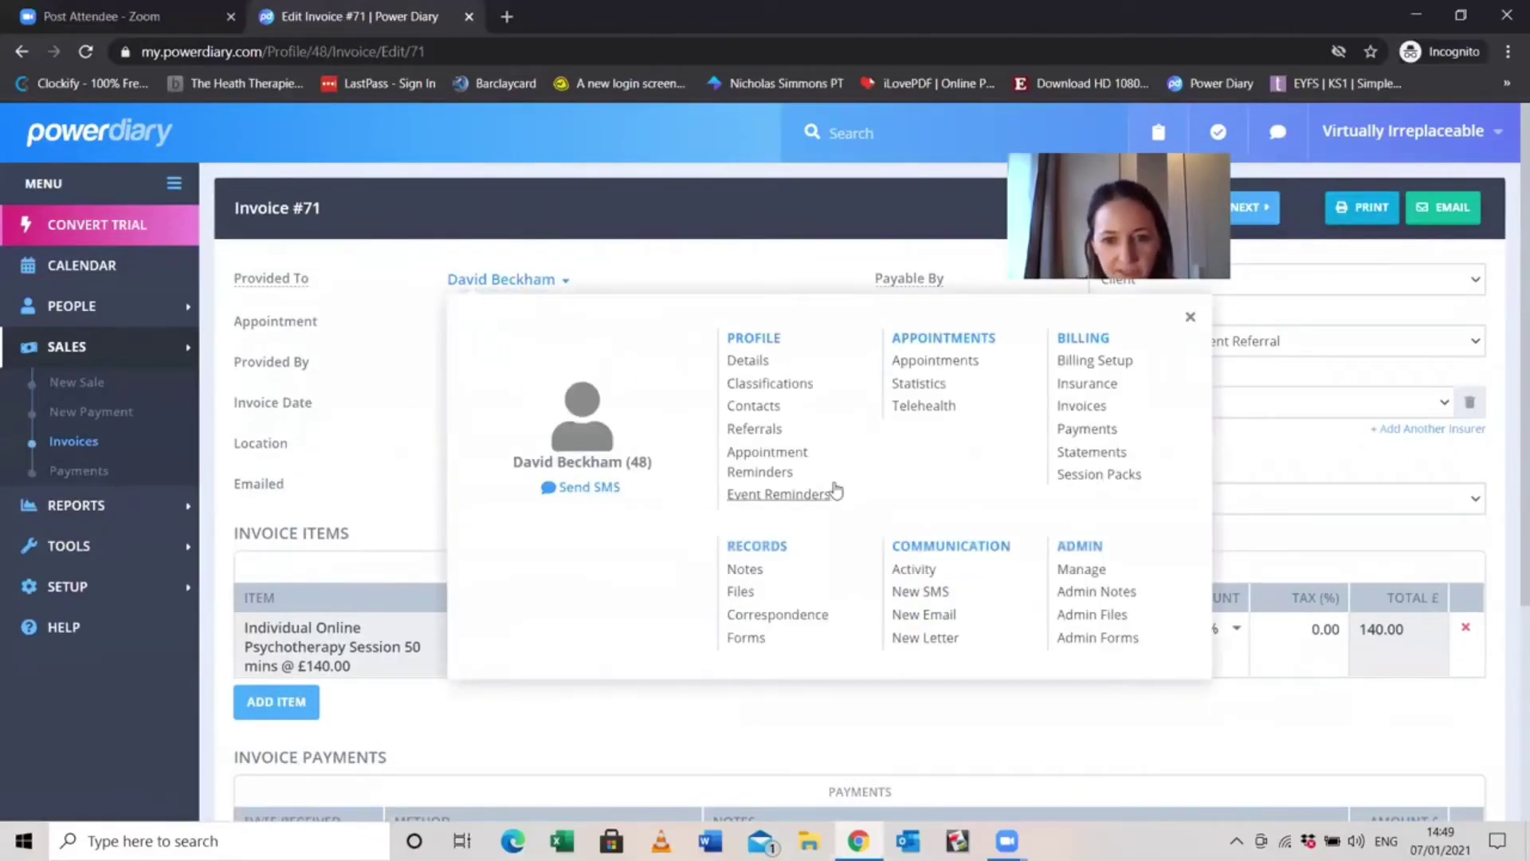
- Confirm invoice 71 shows £140 paid, then return to the calendar week starting 11 Jan 2021
click(505, 471)
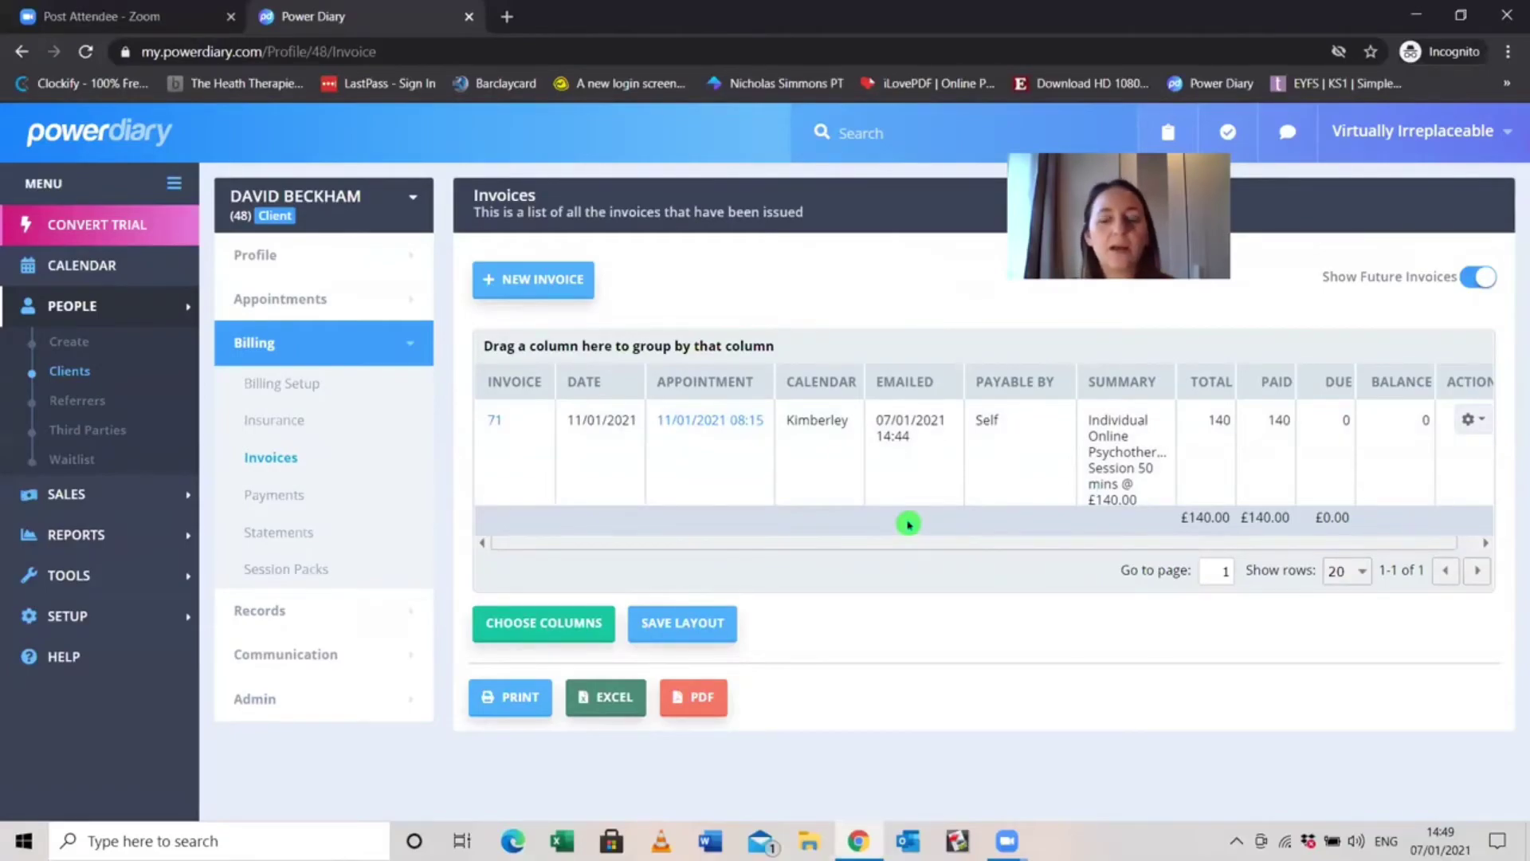
click(237, 339)
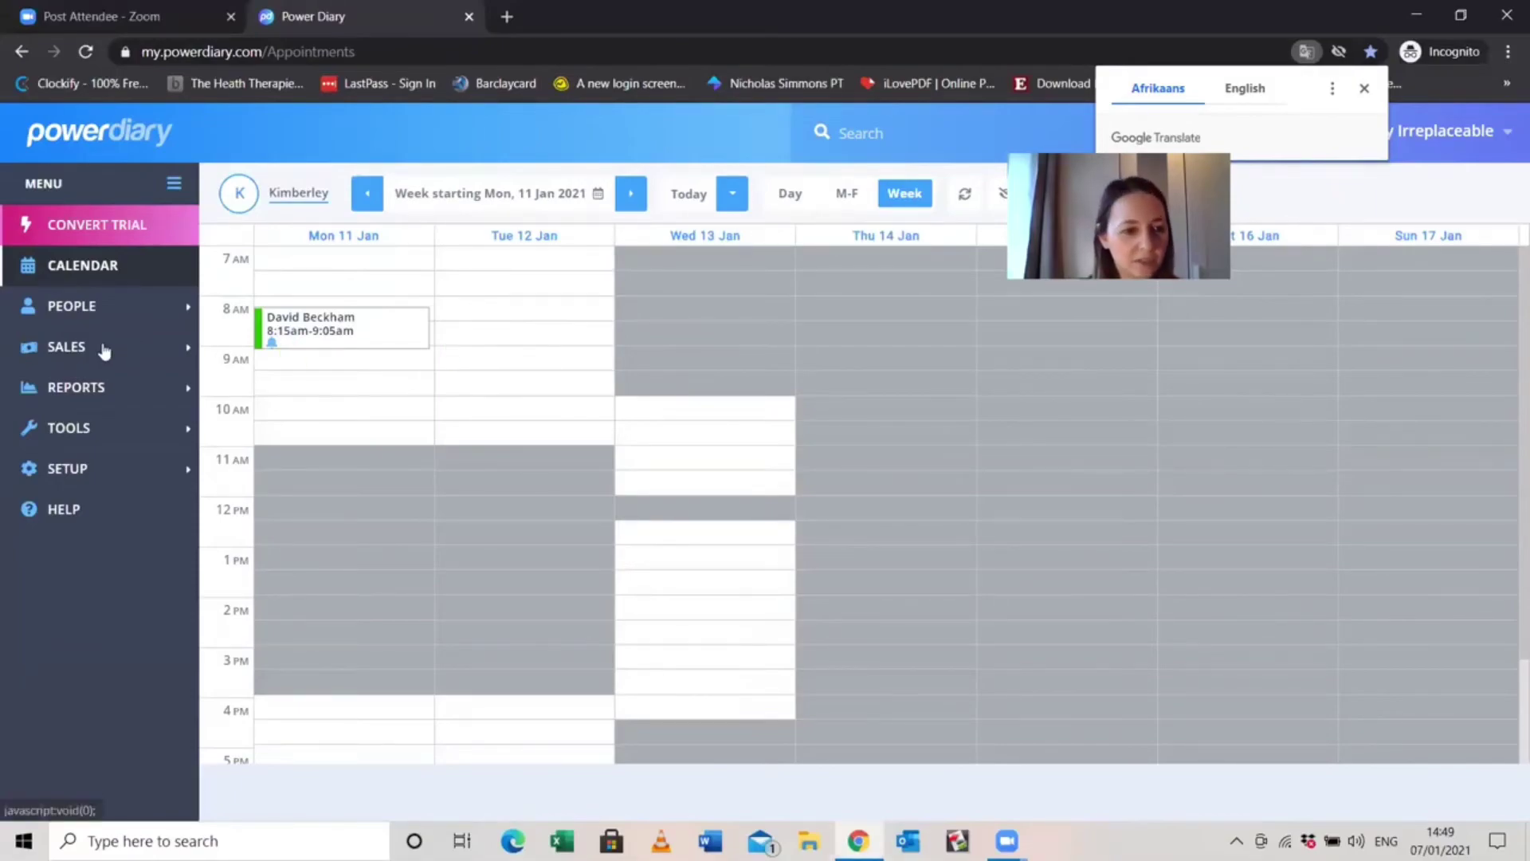
- Browse the Communication Templates list, including the Overdue Invoice Reminder (email) template
click(92, 422)
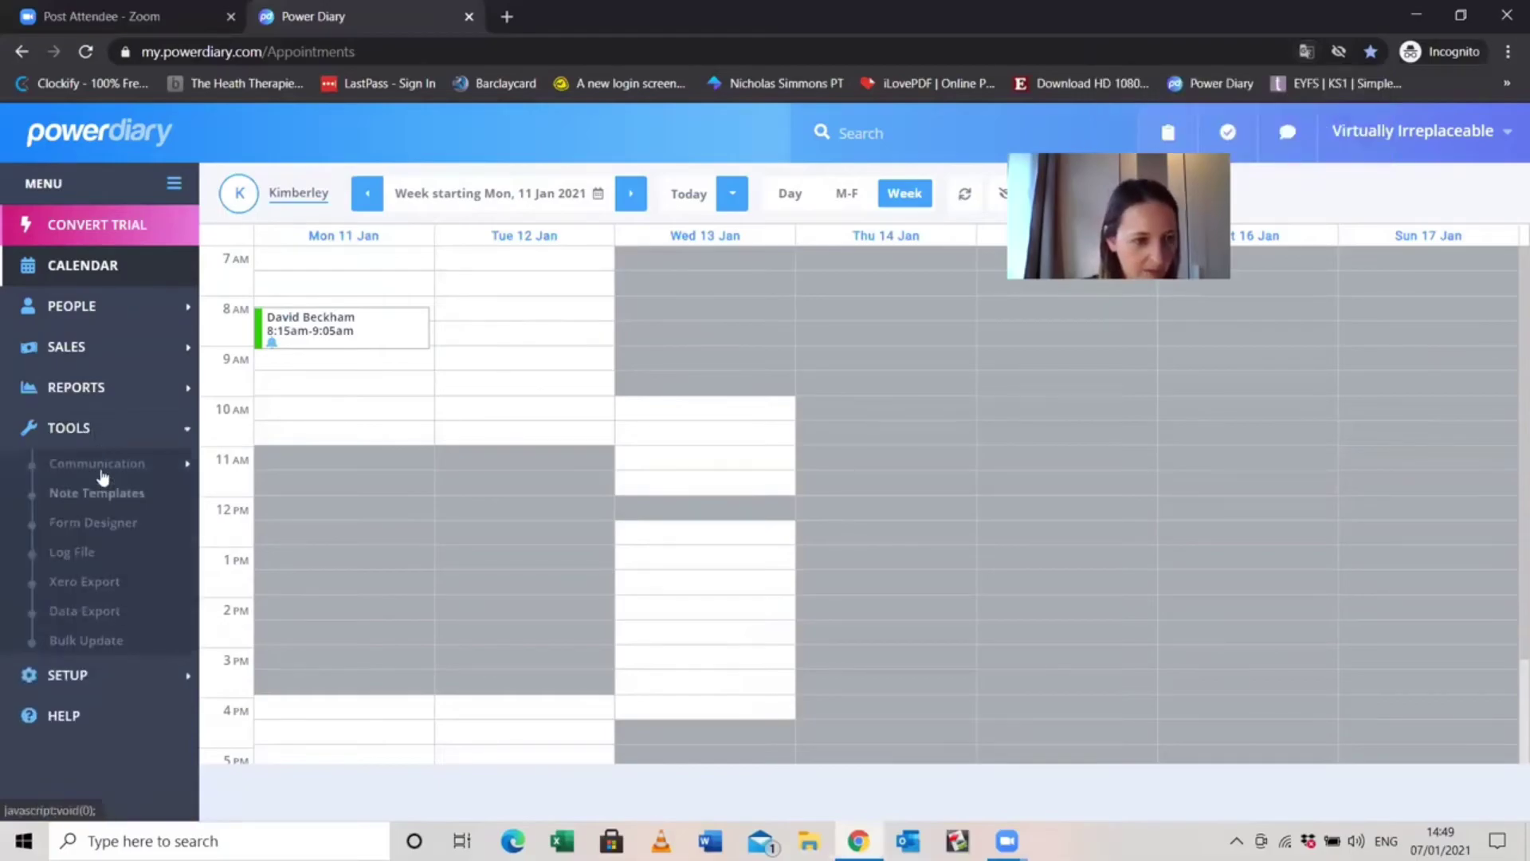
click(100, 466)
click(89, 492)
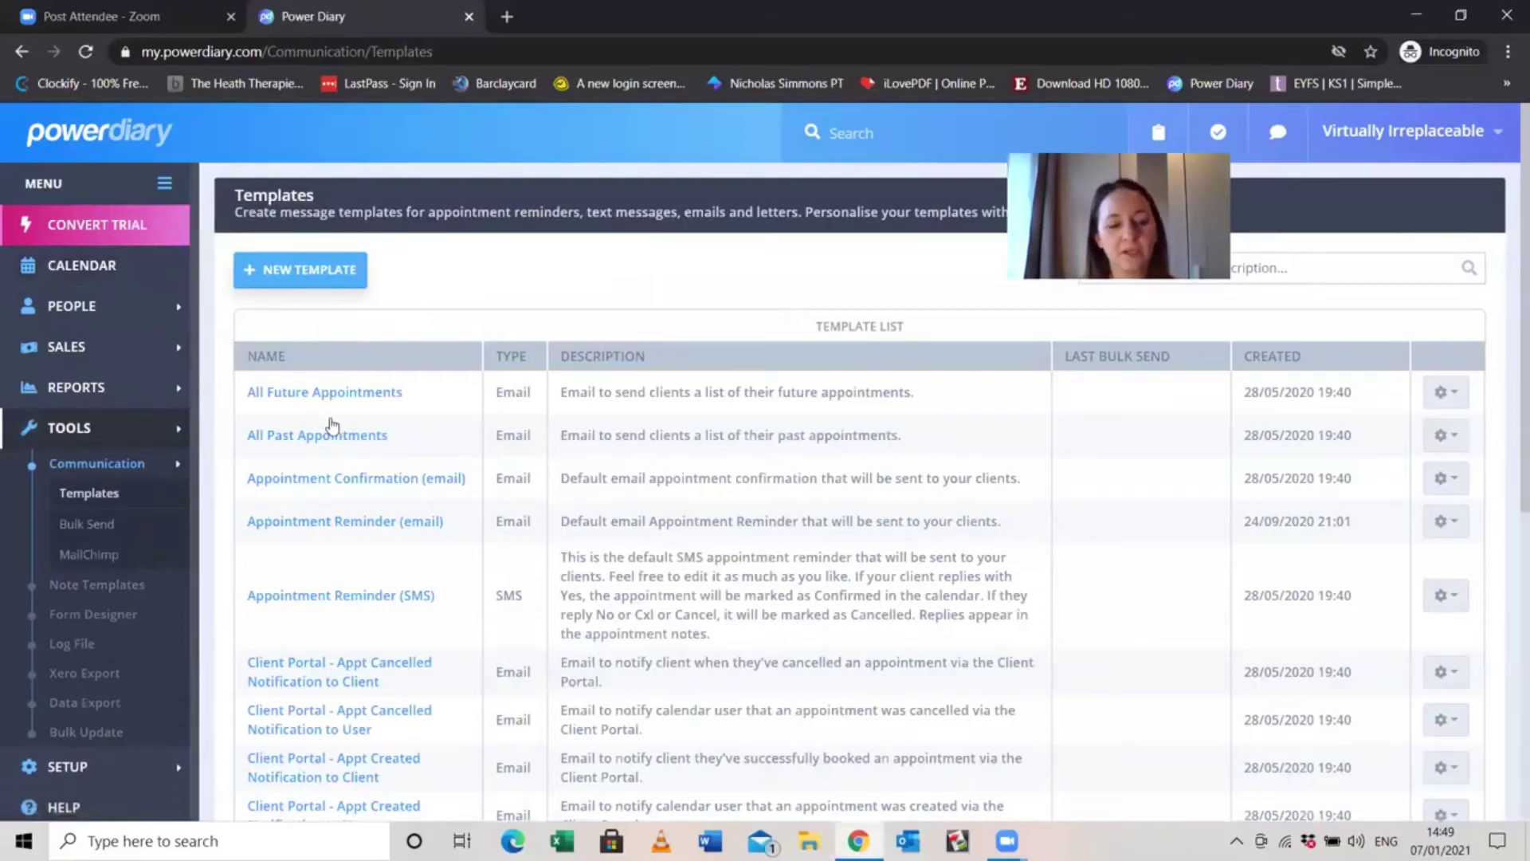
scroll(332, 425, down, 7)
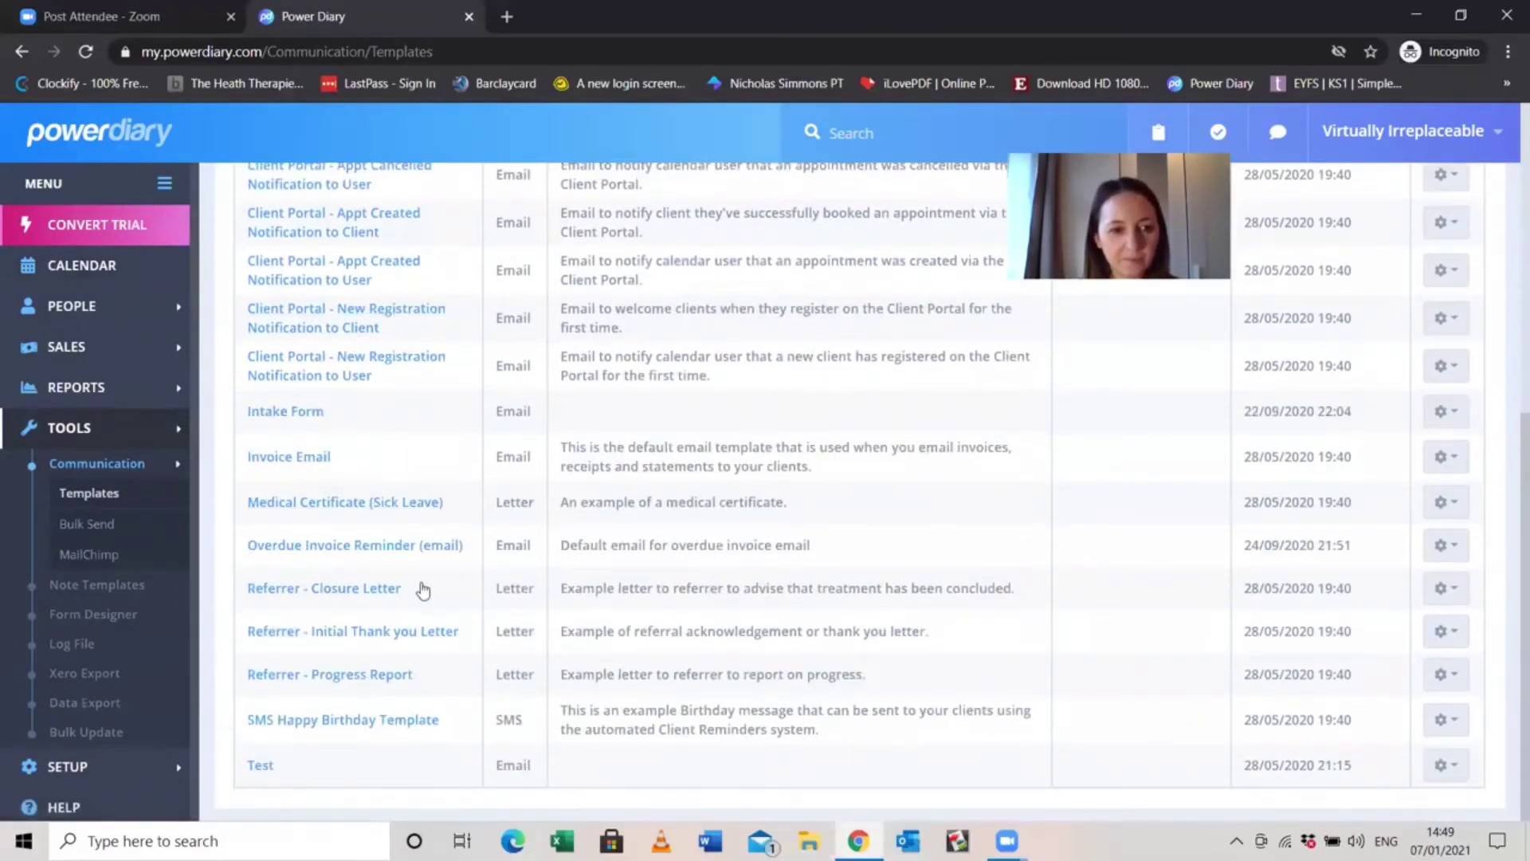
scroll(421, 588, up, 1)
scroll(422, 588, up, 4)
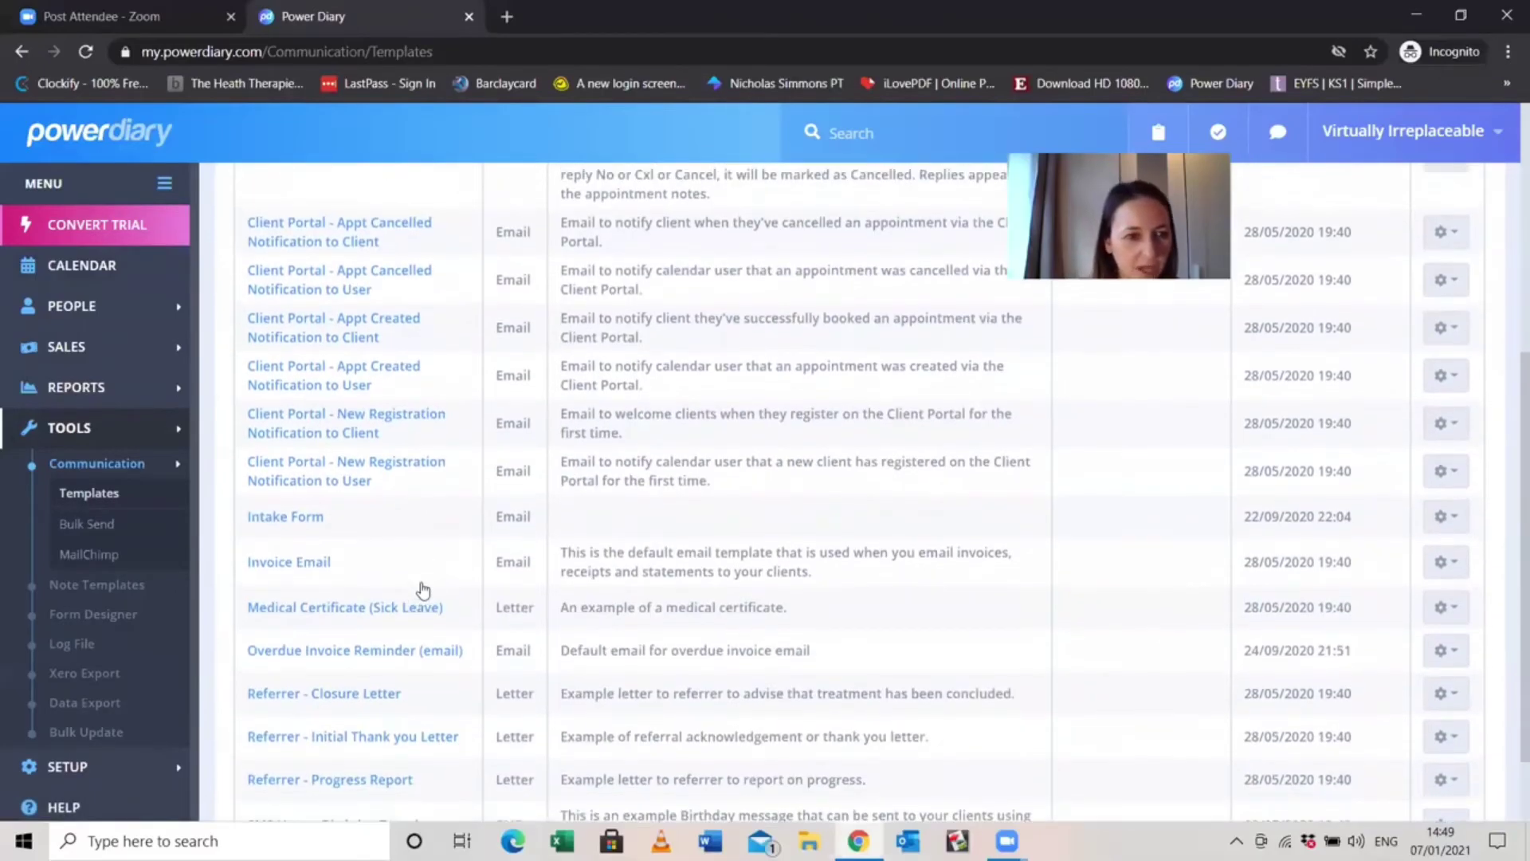
scroll(414, 478, up, 3)
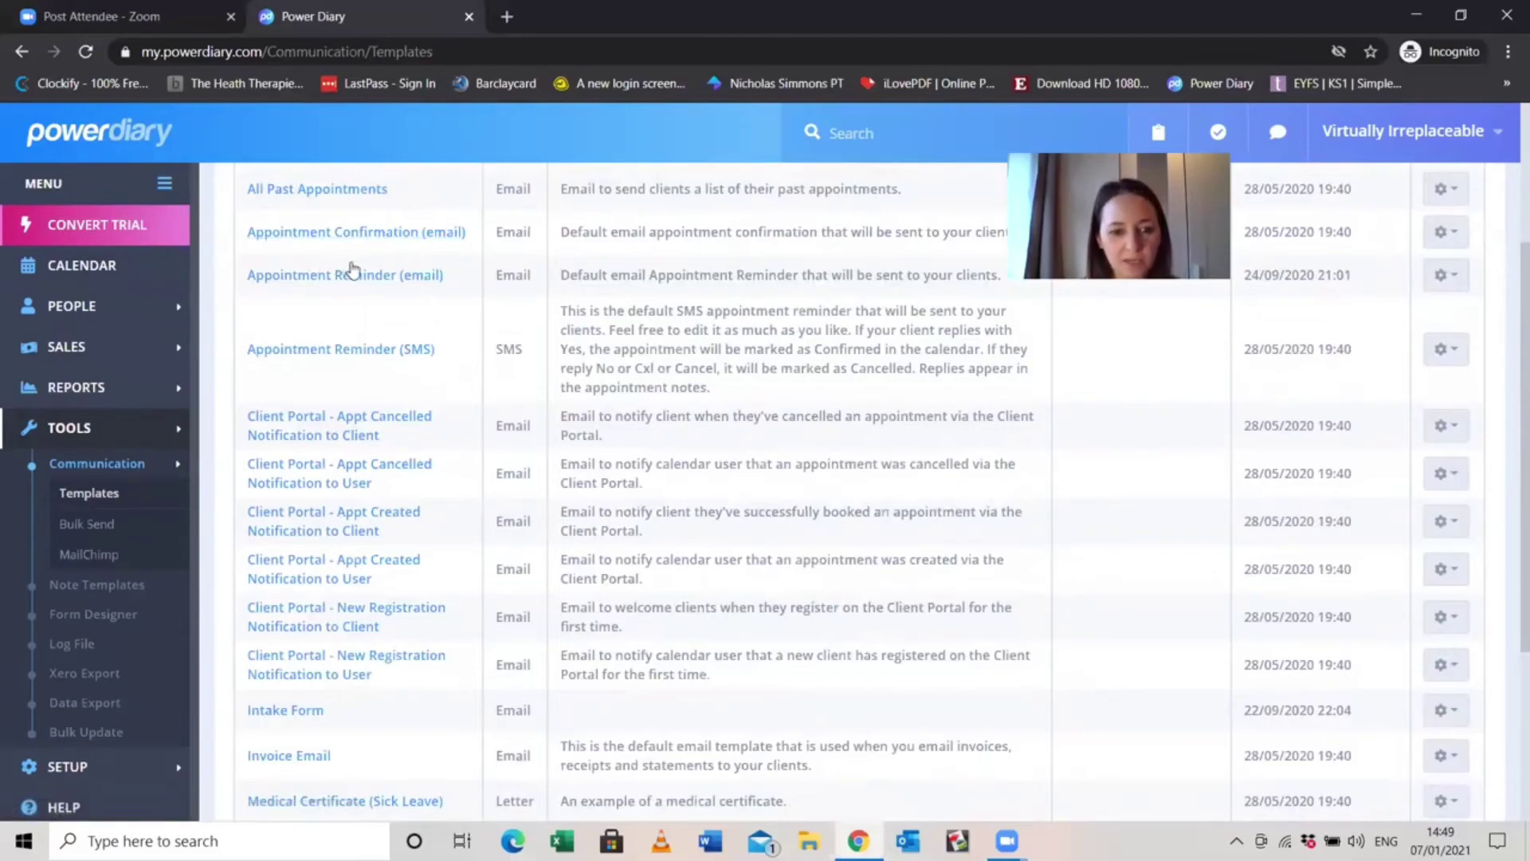
scroll(350, 649, down, 5)
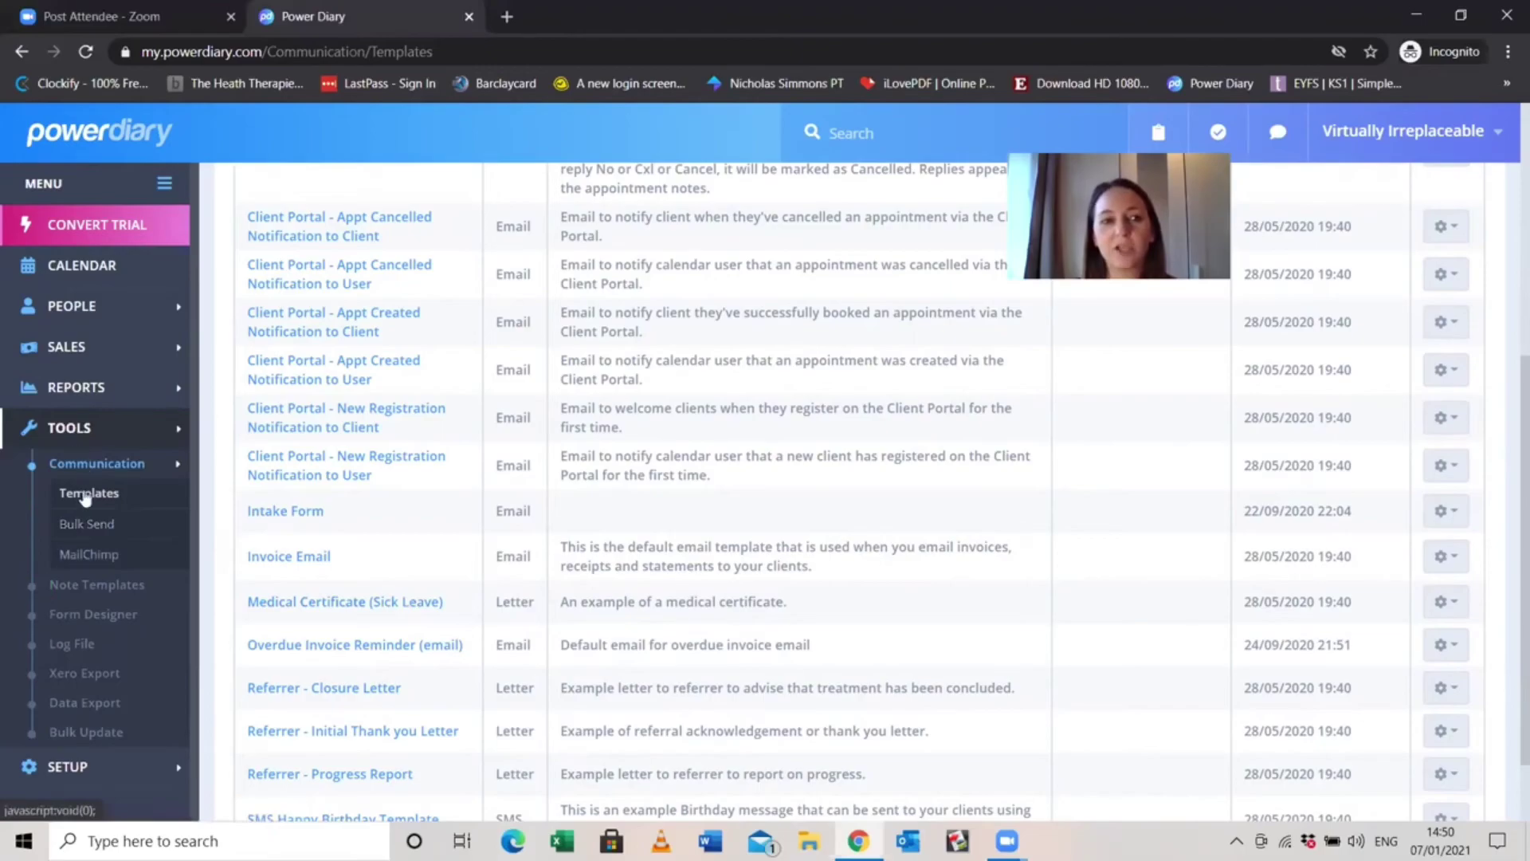
click(118, 542)
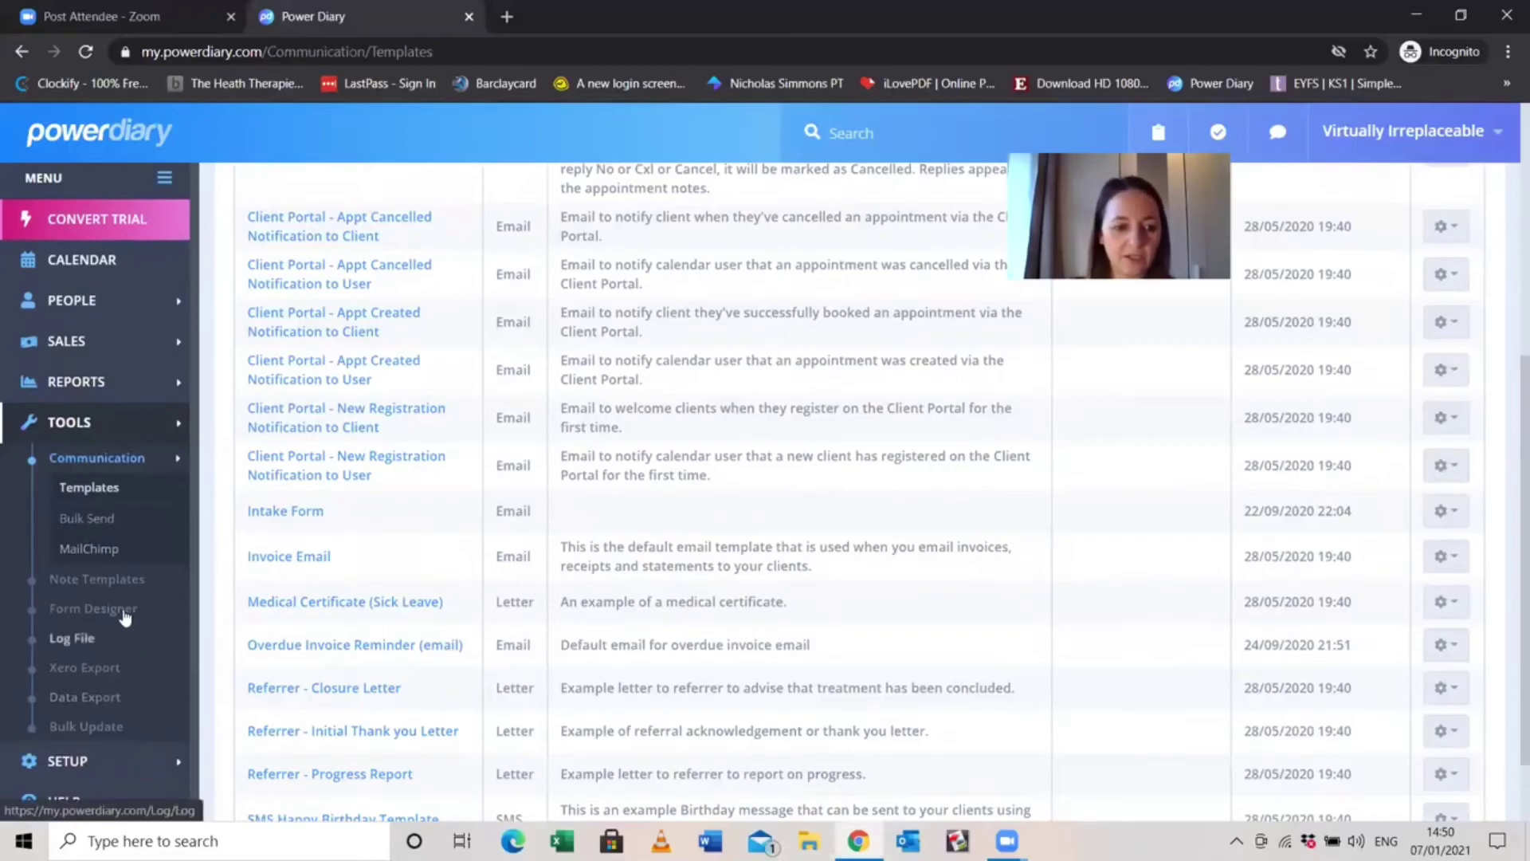
scroll(112, 609, down, 2)
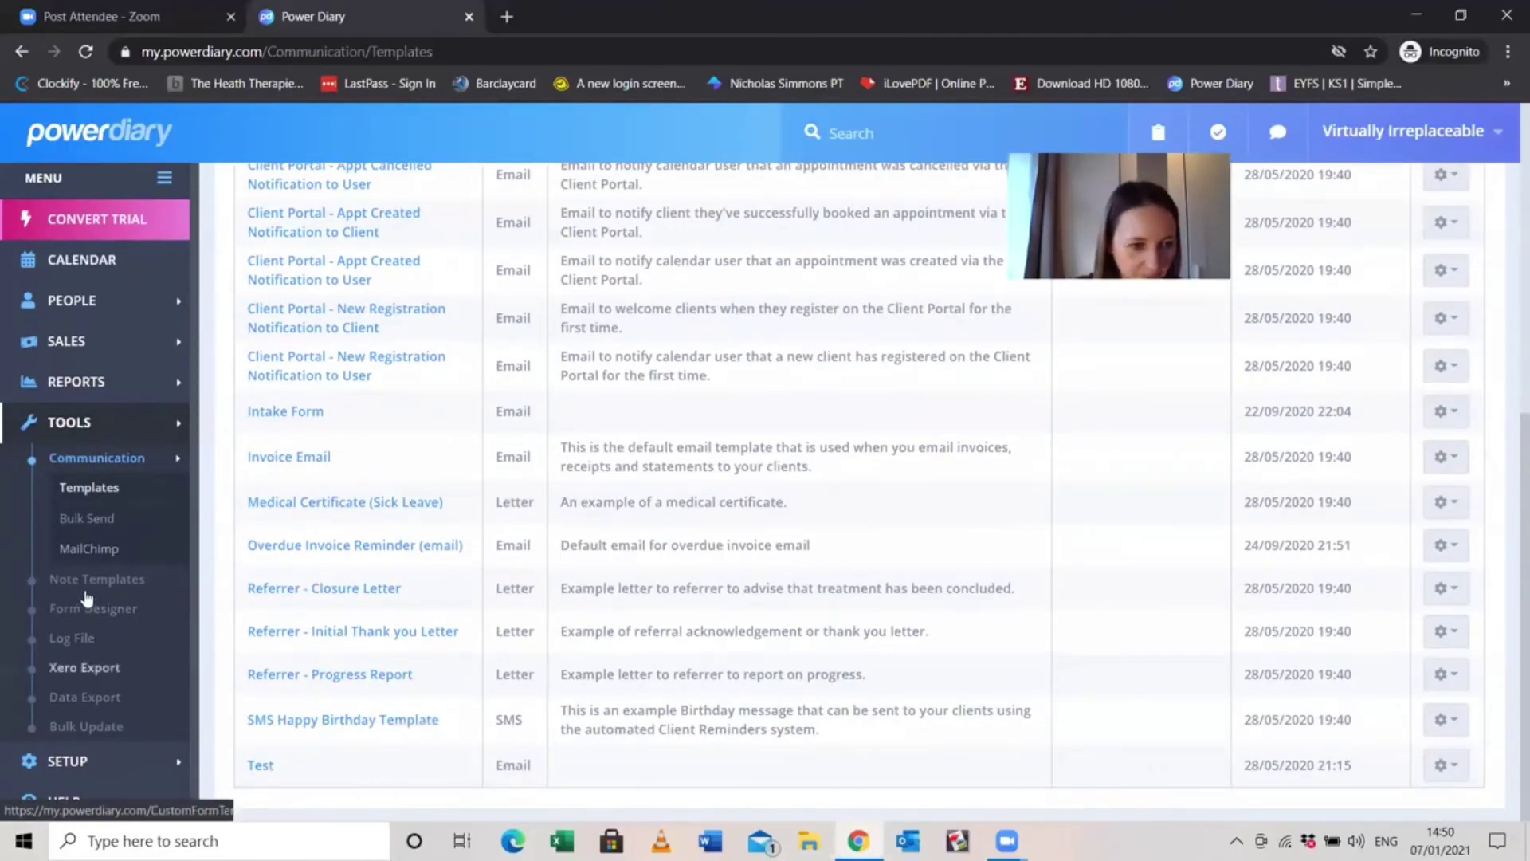
click(92, 348)
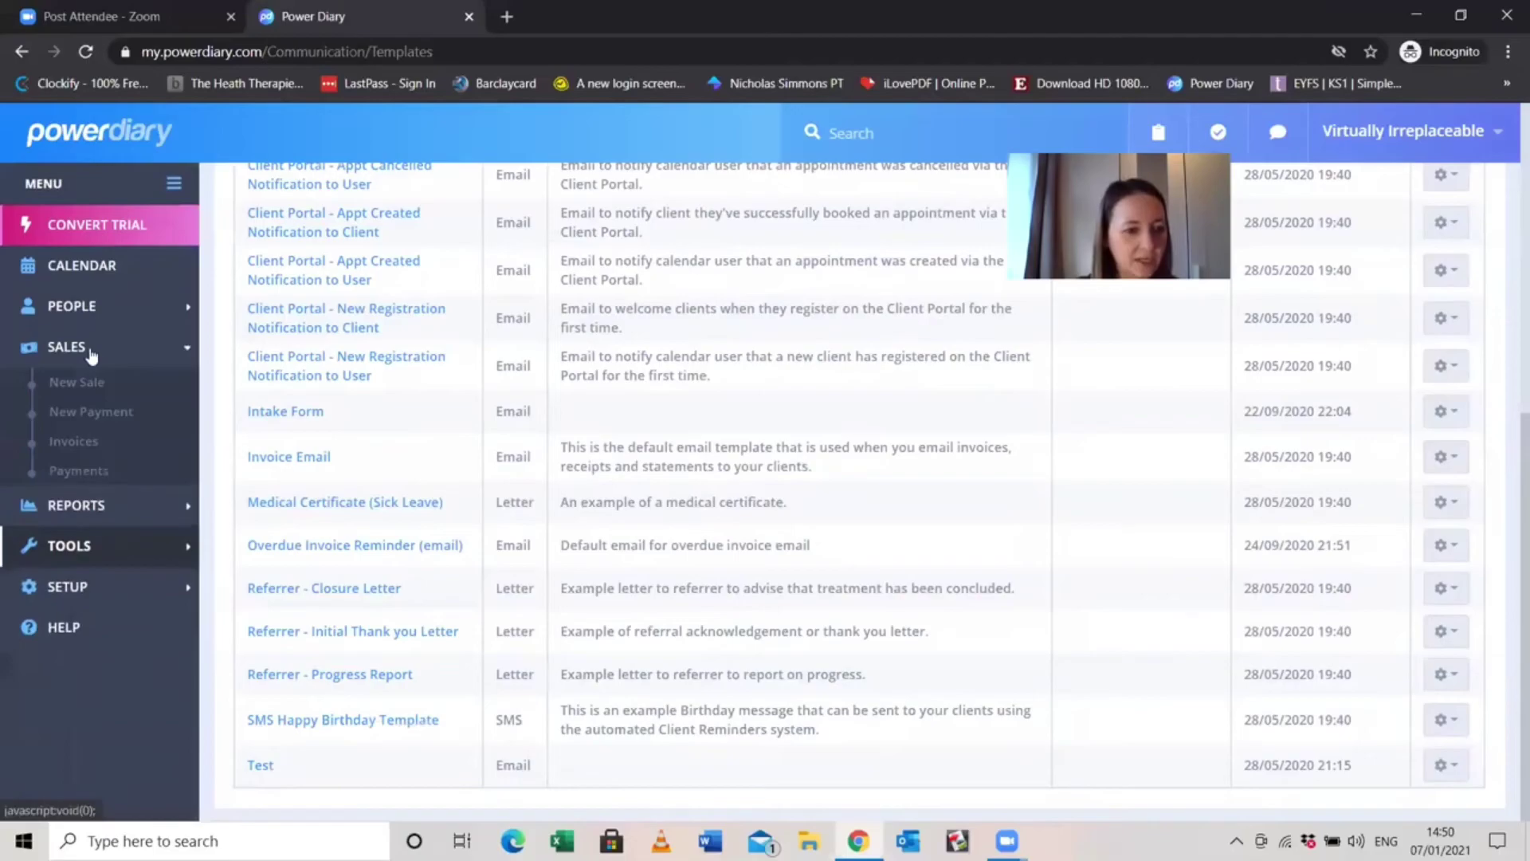
- Filter the sales invoice list to unpaid invoices dated 01/12/2020 to 02/01/2021
click(74, 439)
click(458, 471)
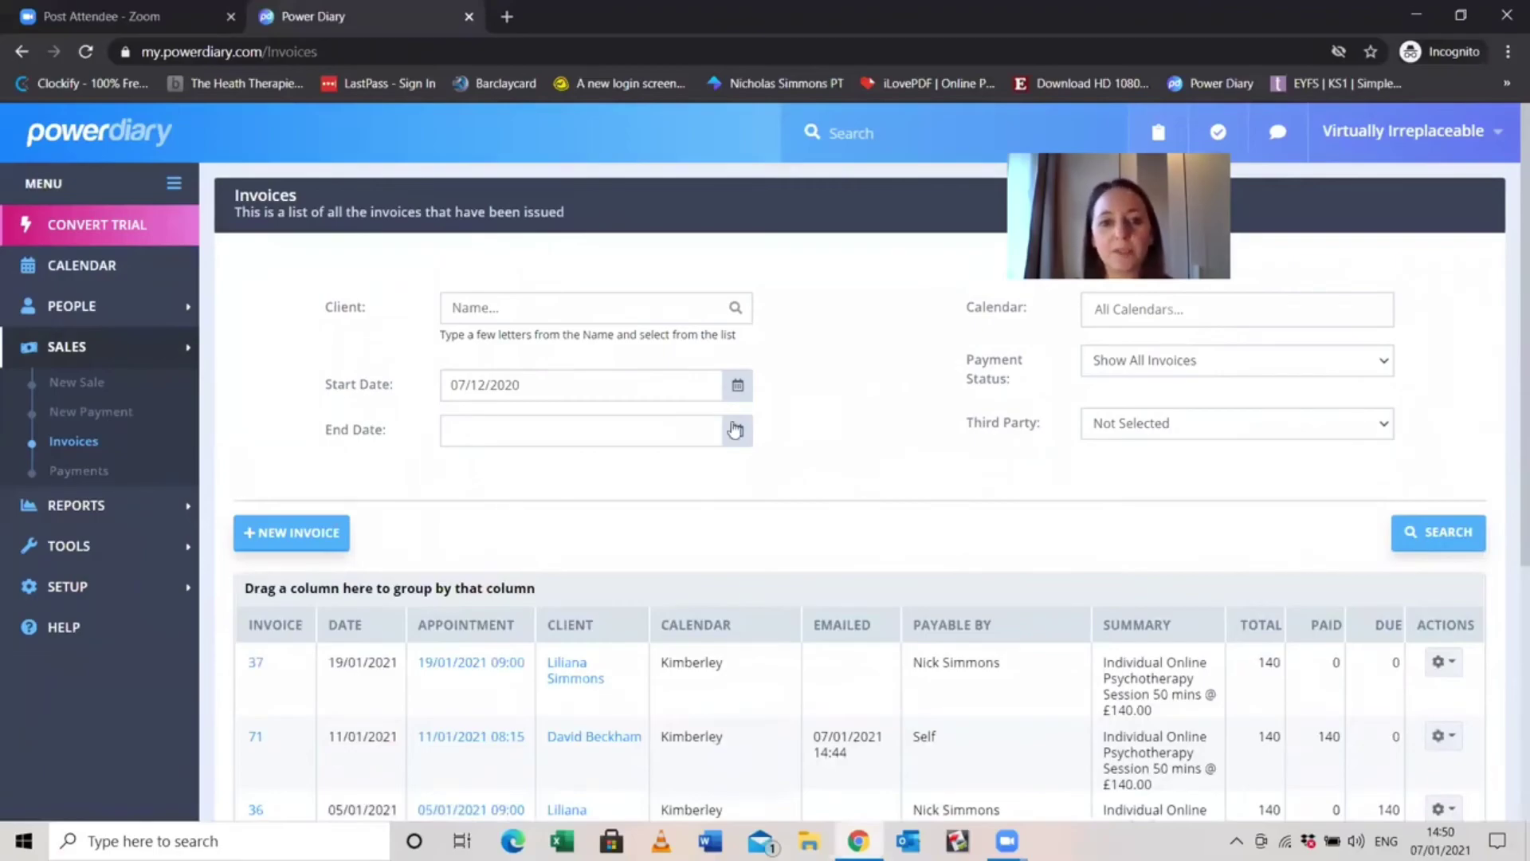
click(737, 385)
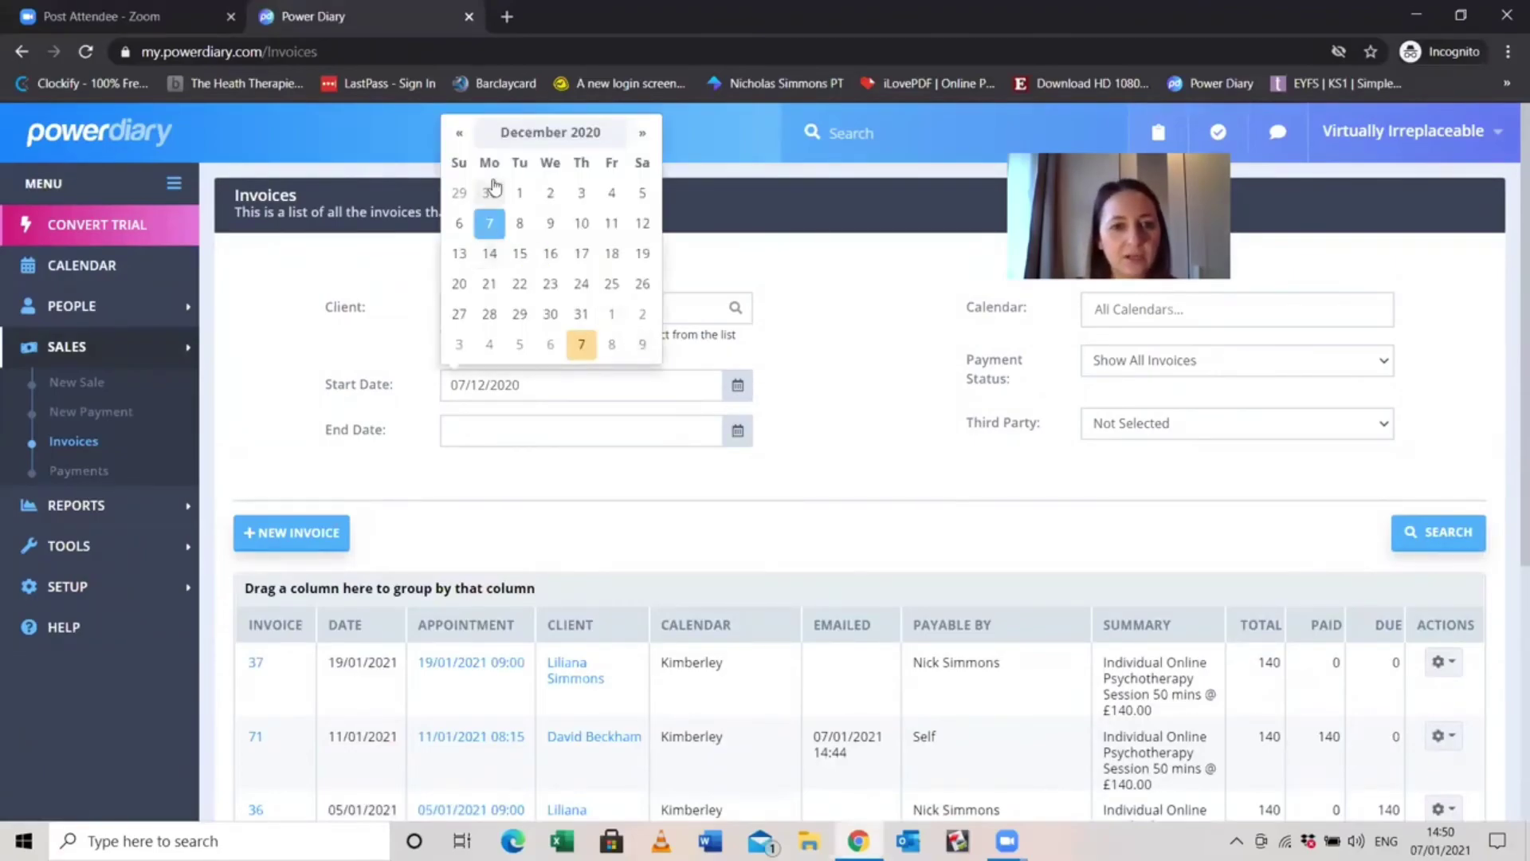
click(520, 194)
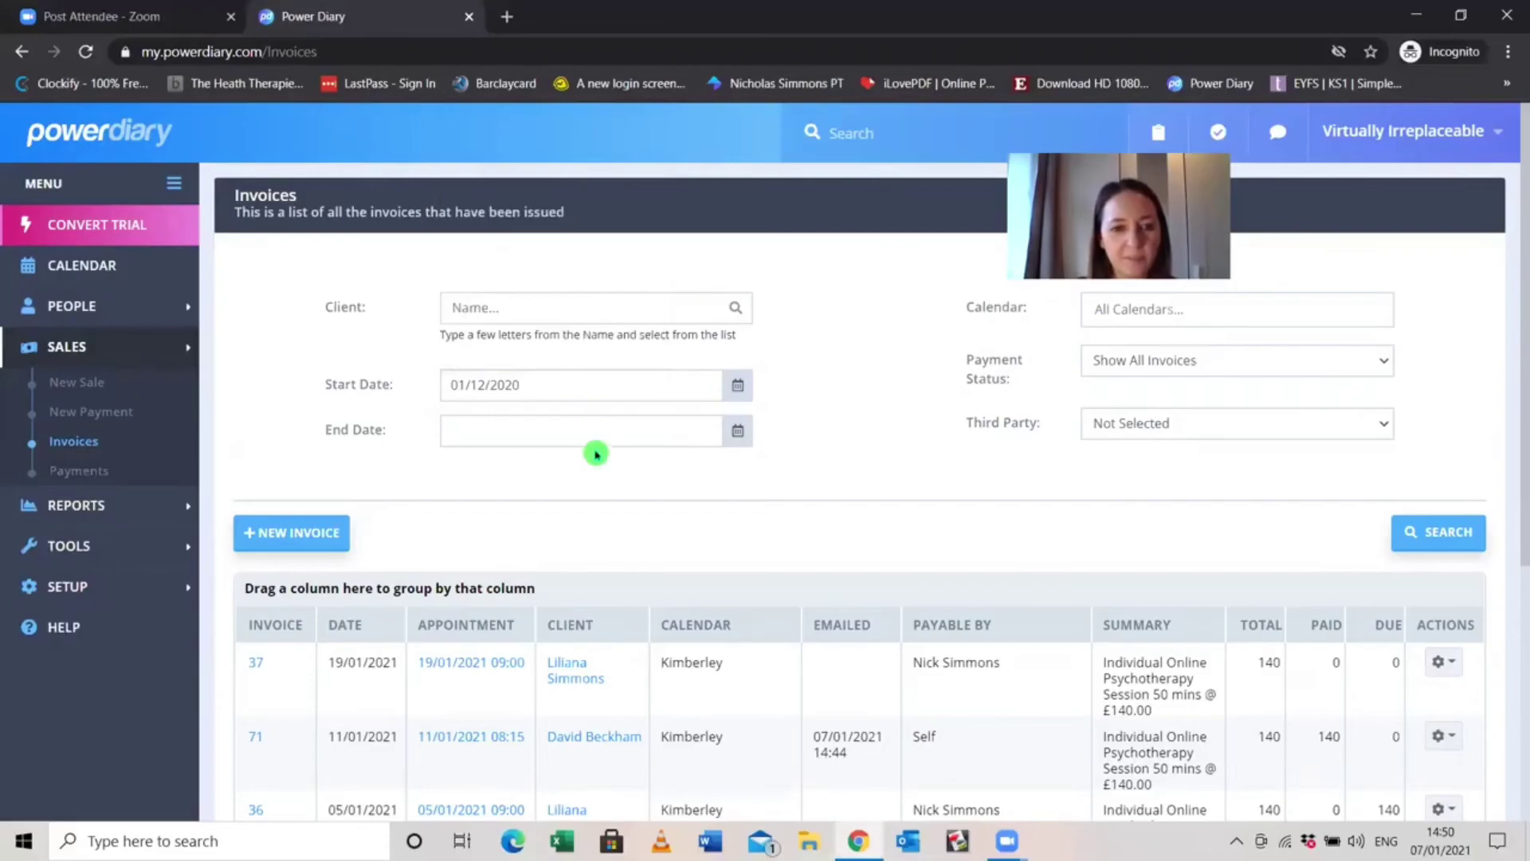
click(738, 431)
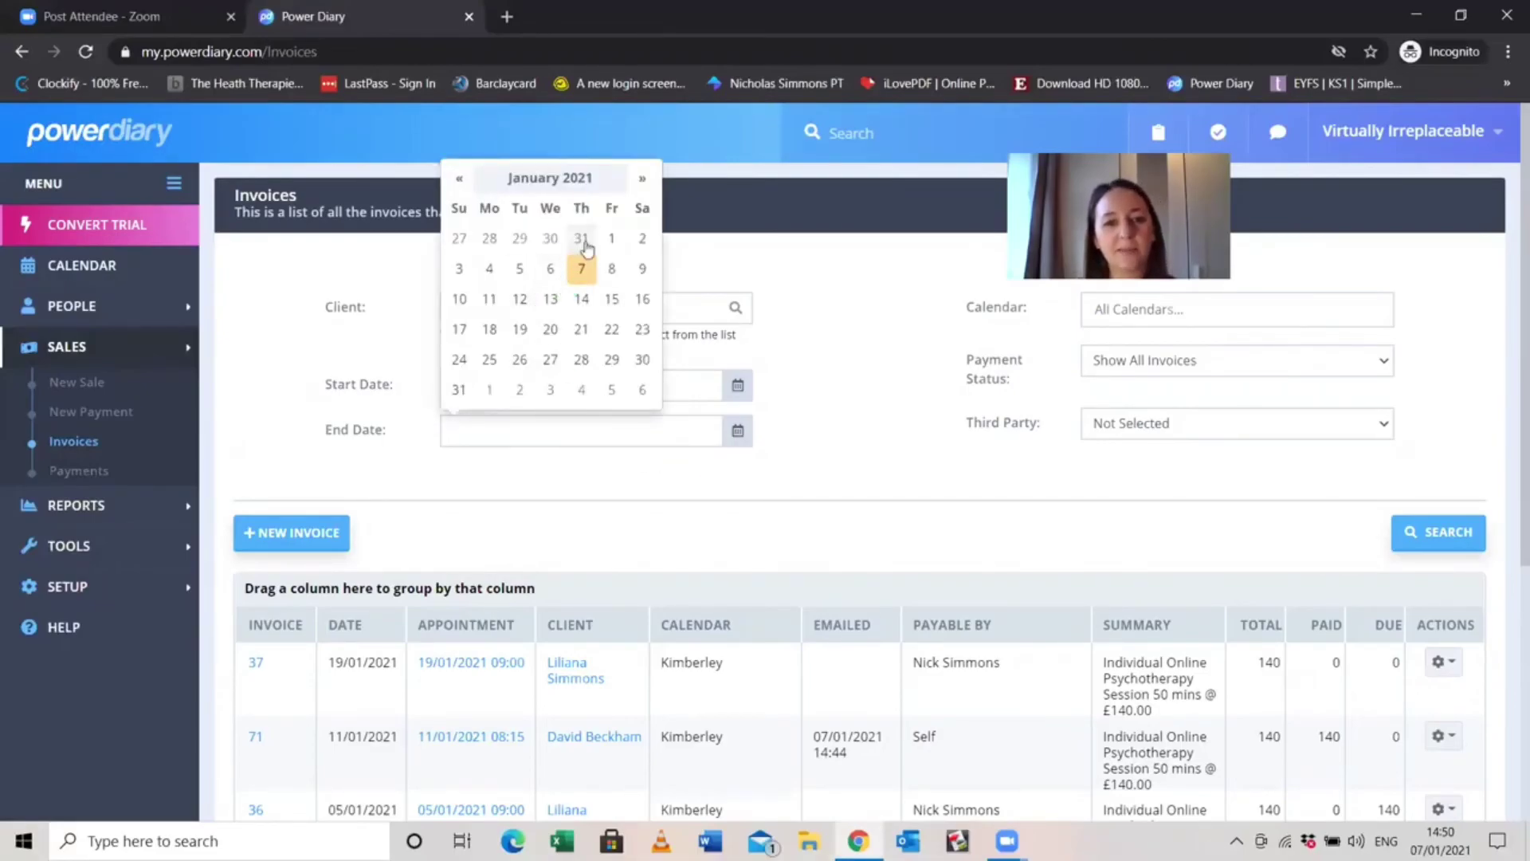
click(642, 239)
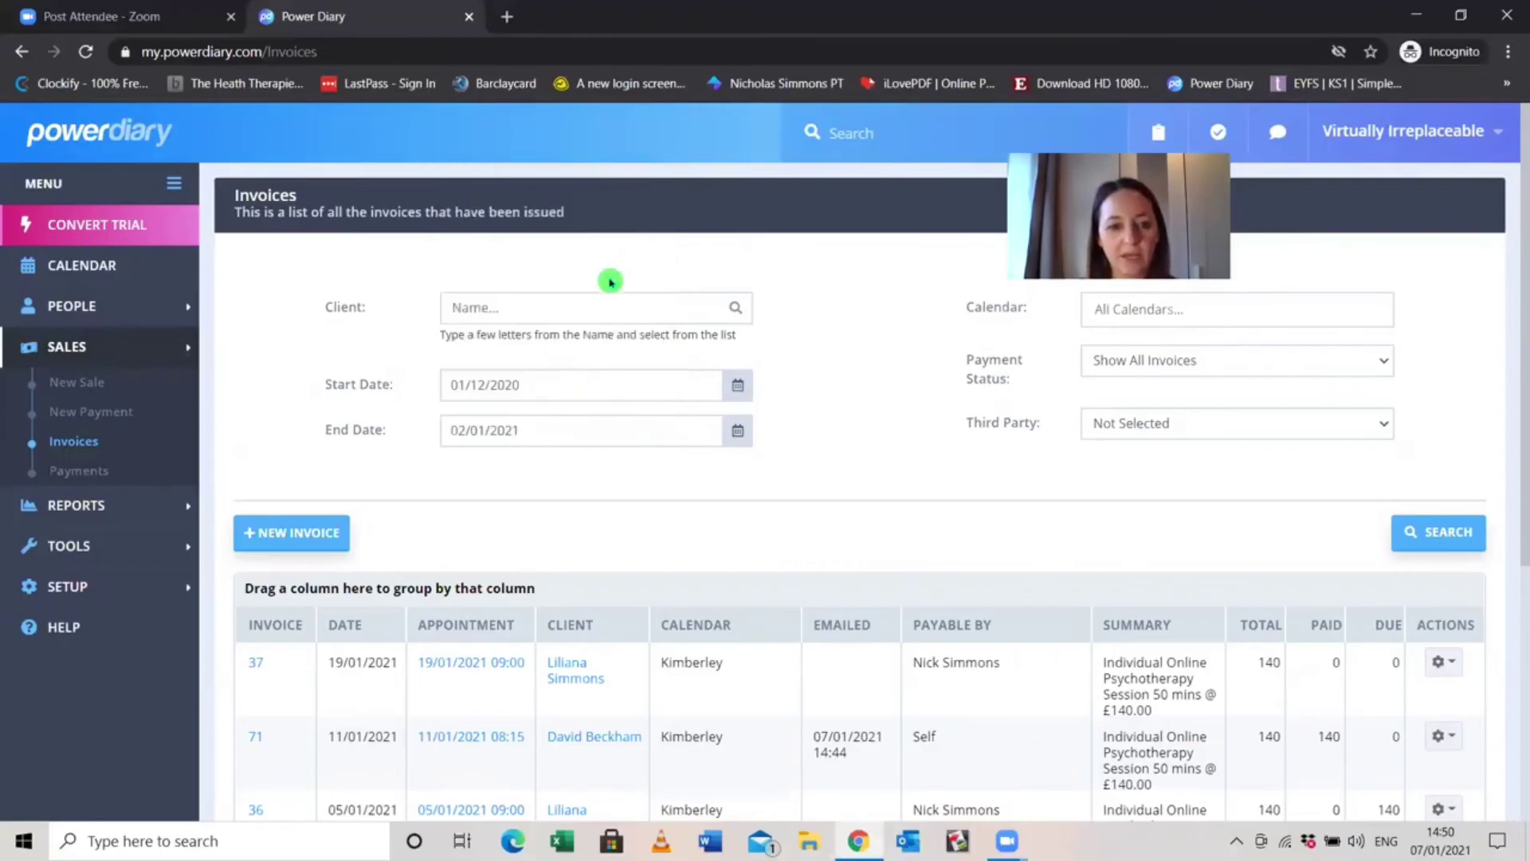
click(1145, 365)
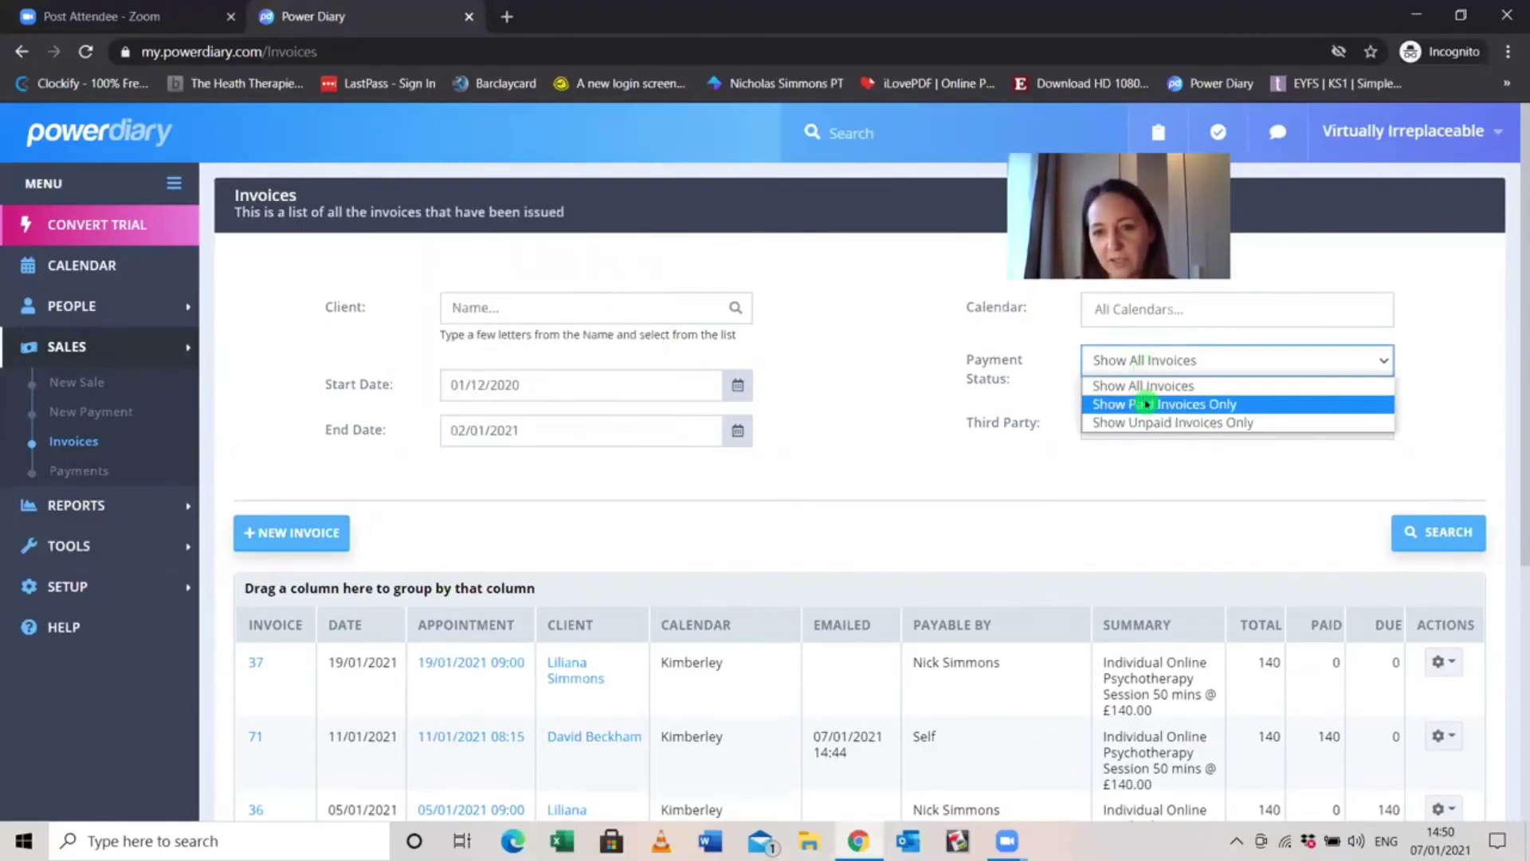
click(1152, 420)
click(1408, 535)
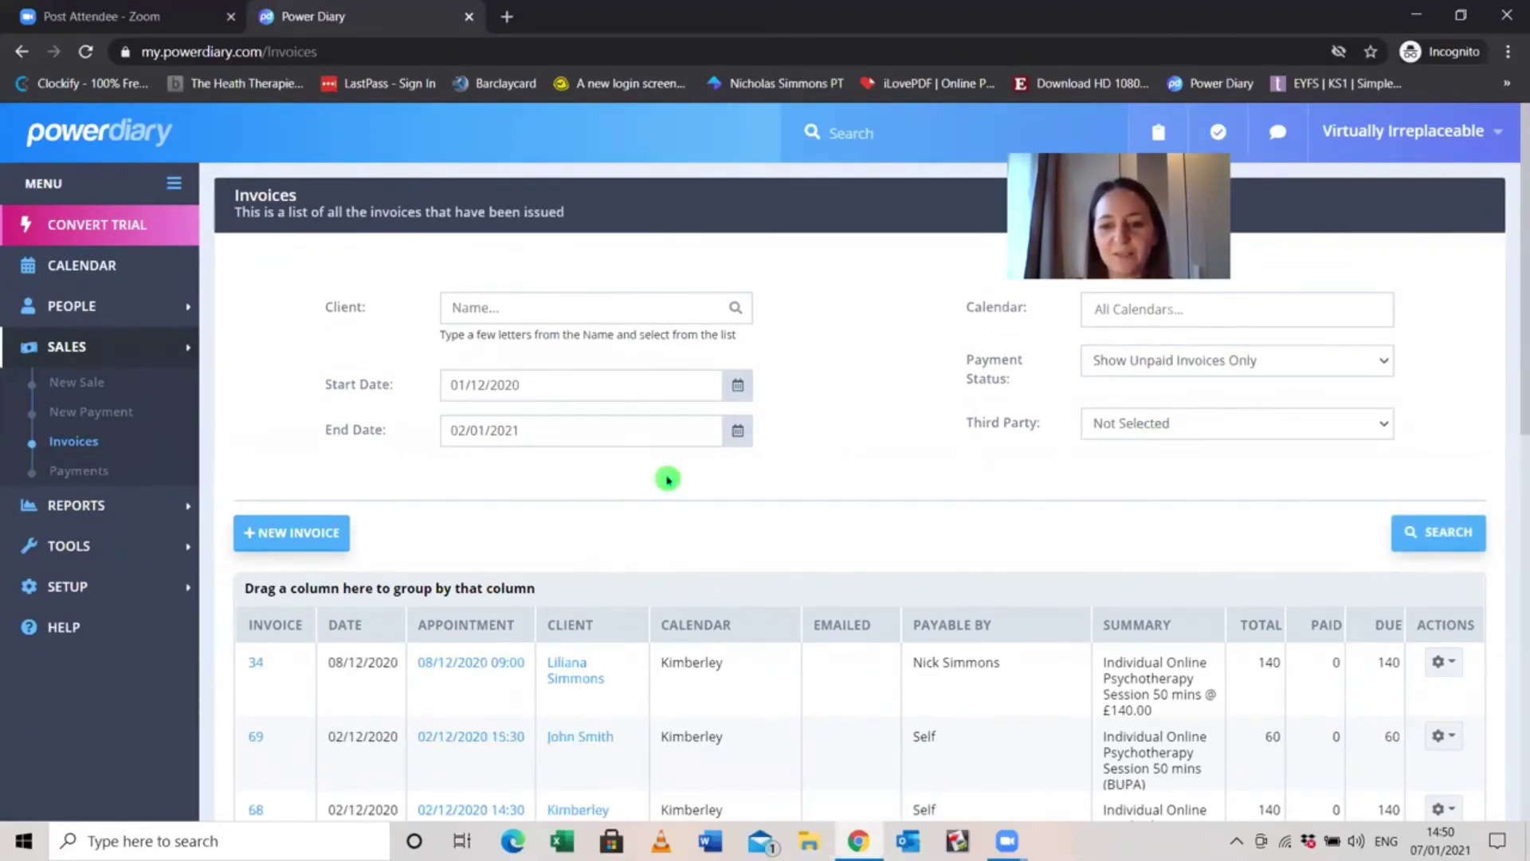
- Start an email for invoice 60, prefilled with the Invoice Email template and the invoice attached
scroll(1033, 518, down, 1)
scroll(1033, 518, down, 8)
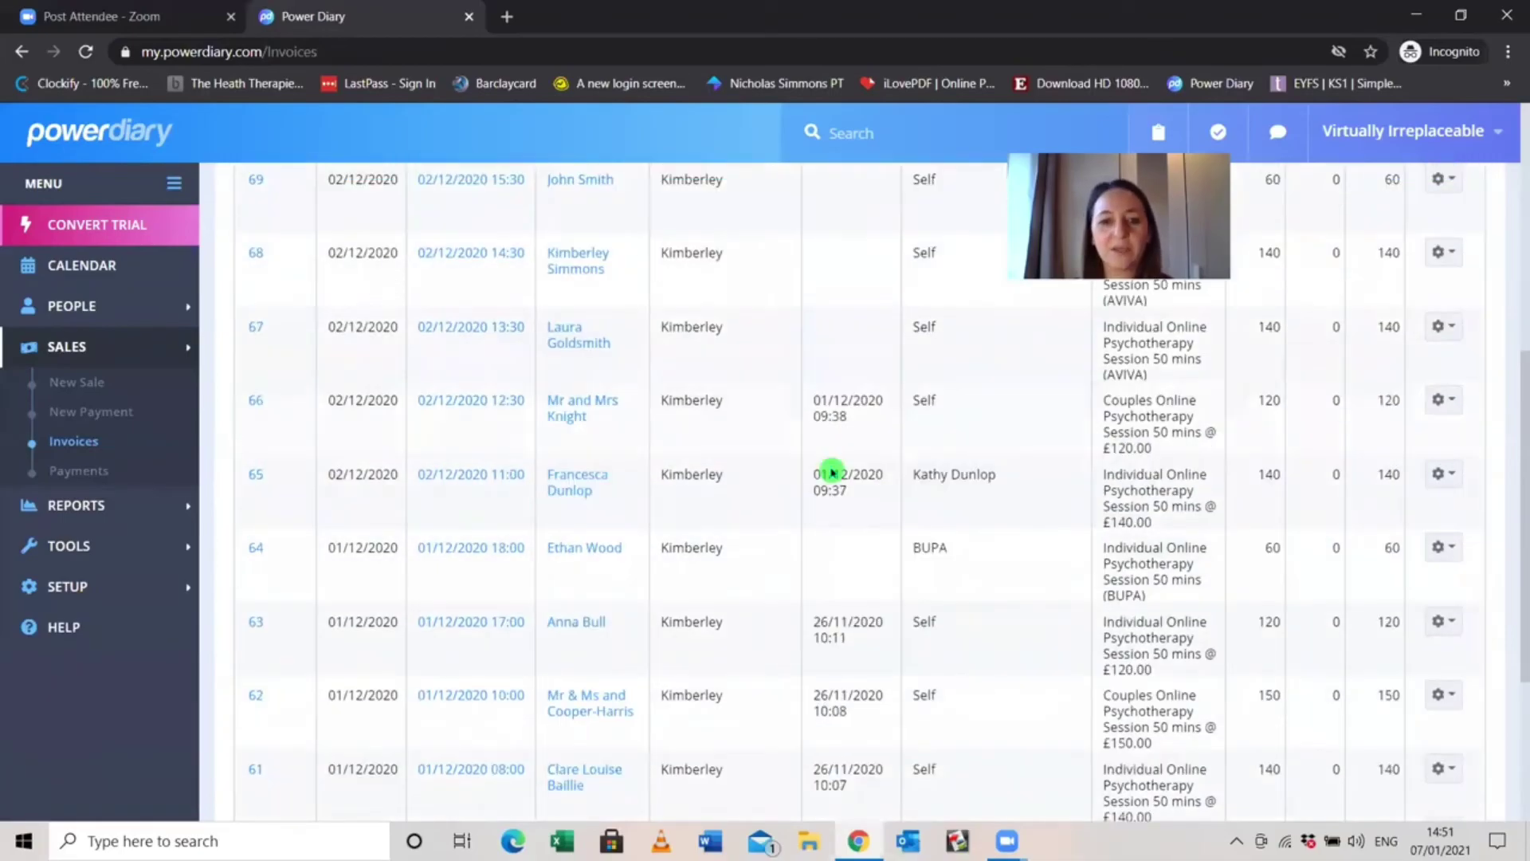
scroll(834, 590, up, 1)
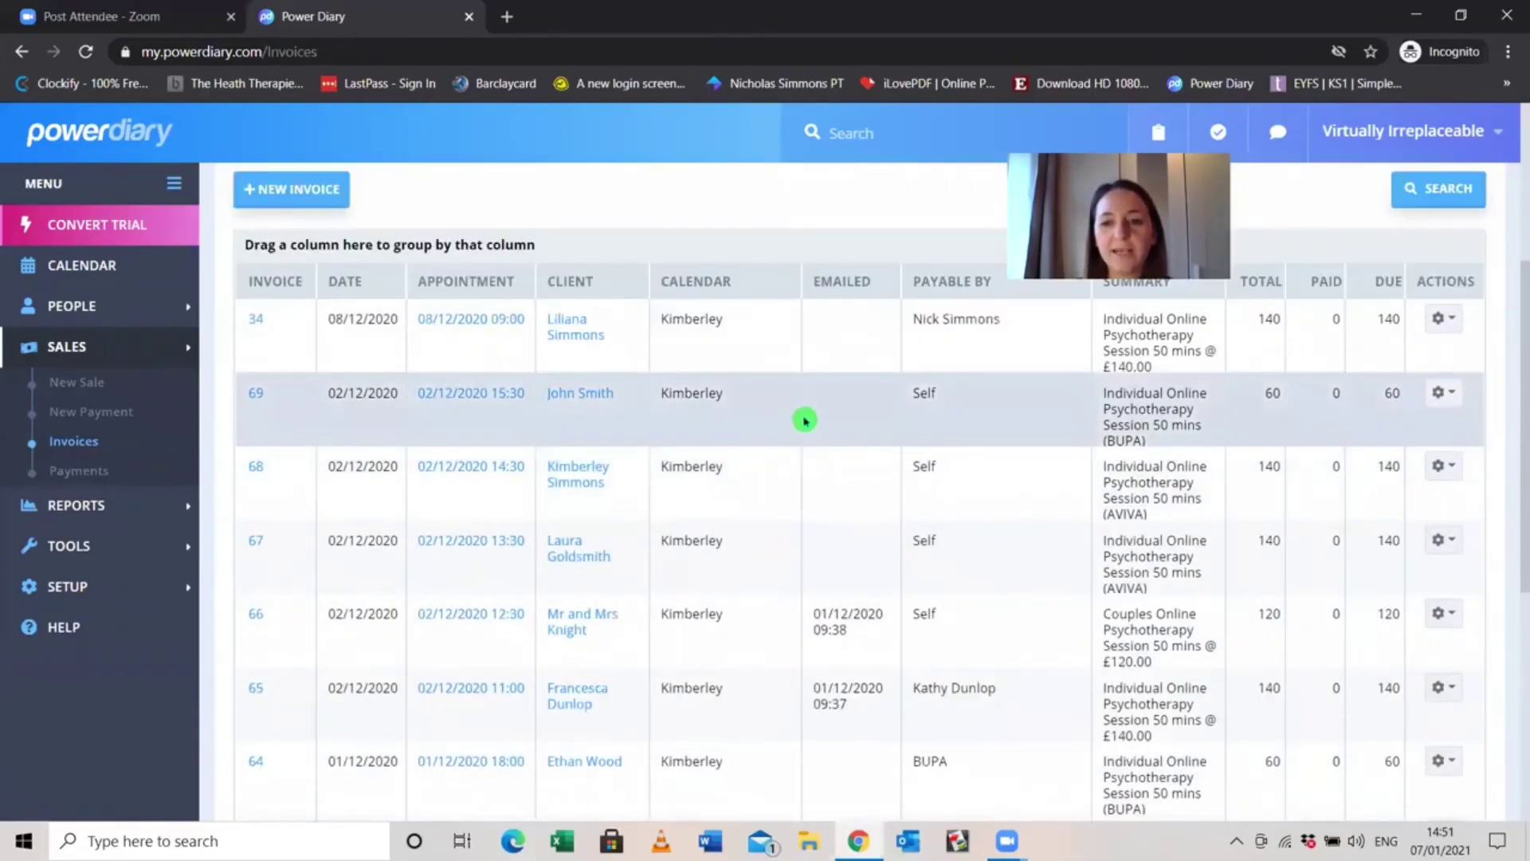
scroll(805, 435, down, 4)
scroll(1401, 759, down, 3)
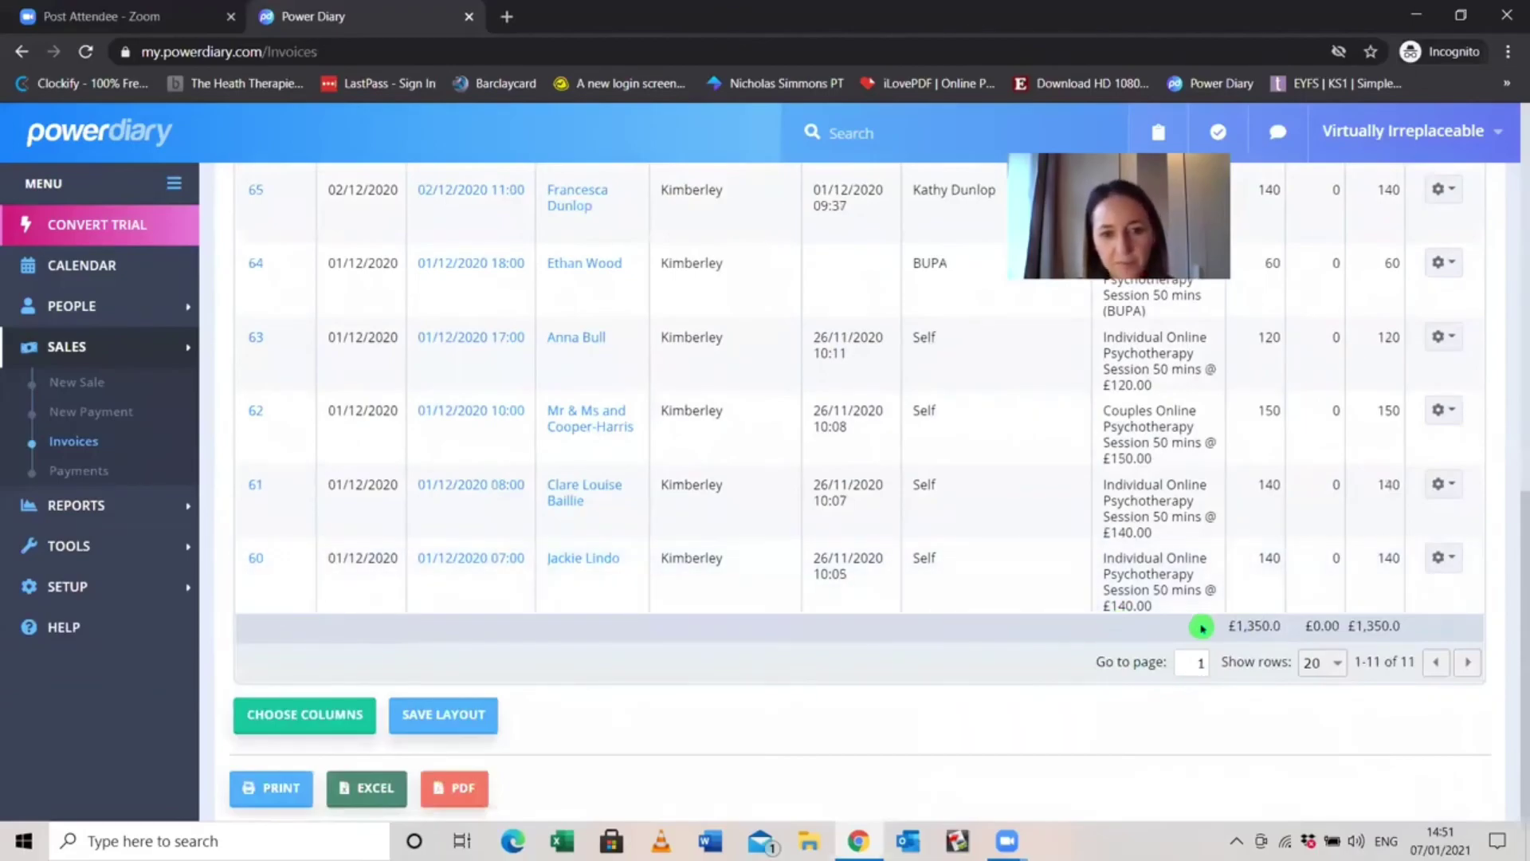
click(1440, 558)
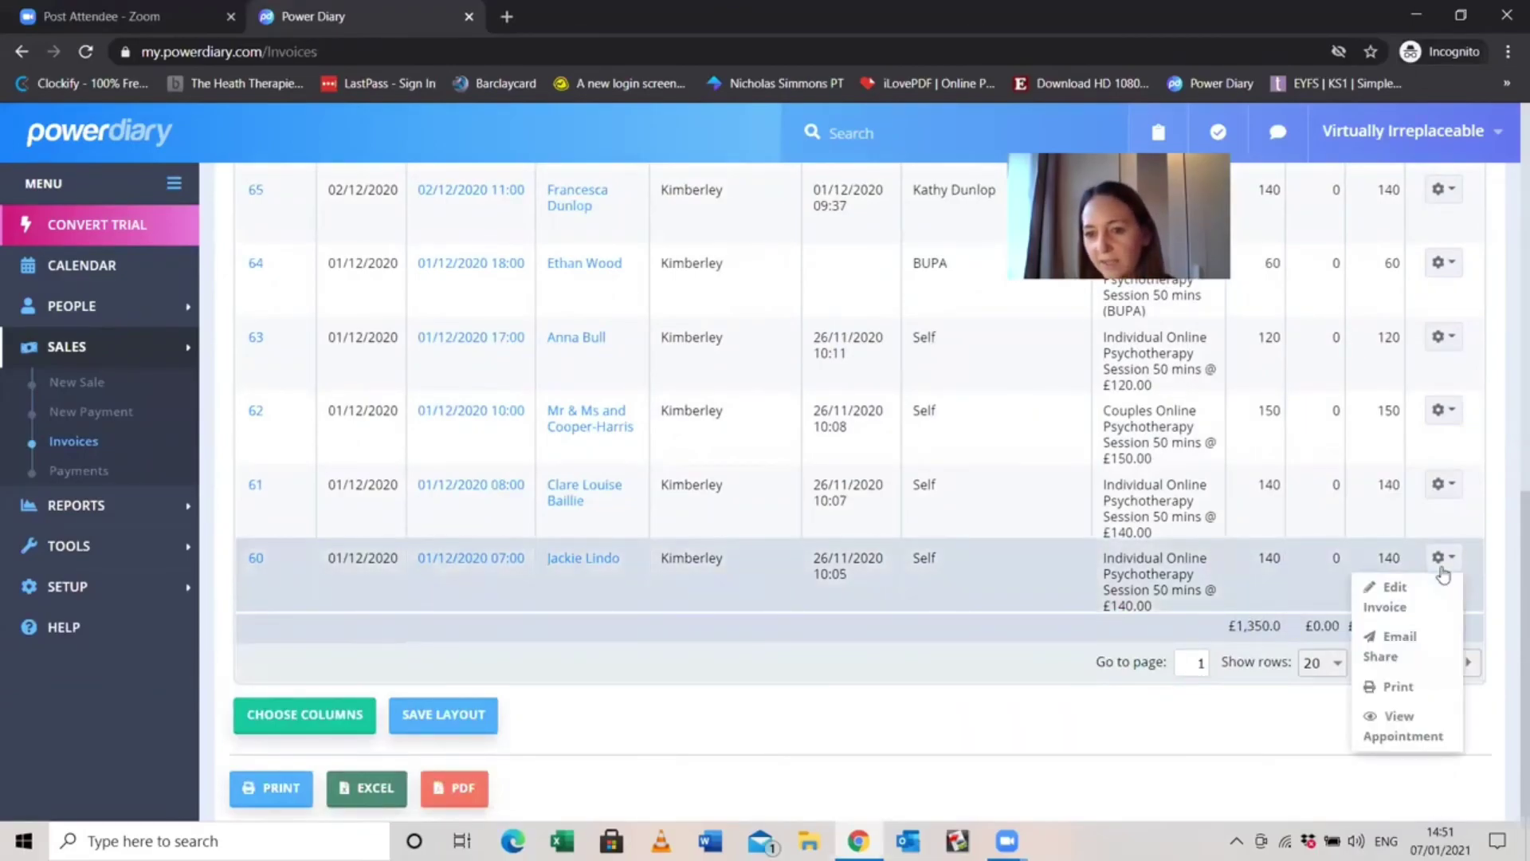
click(1399, 641)
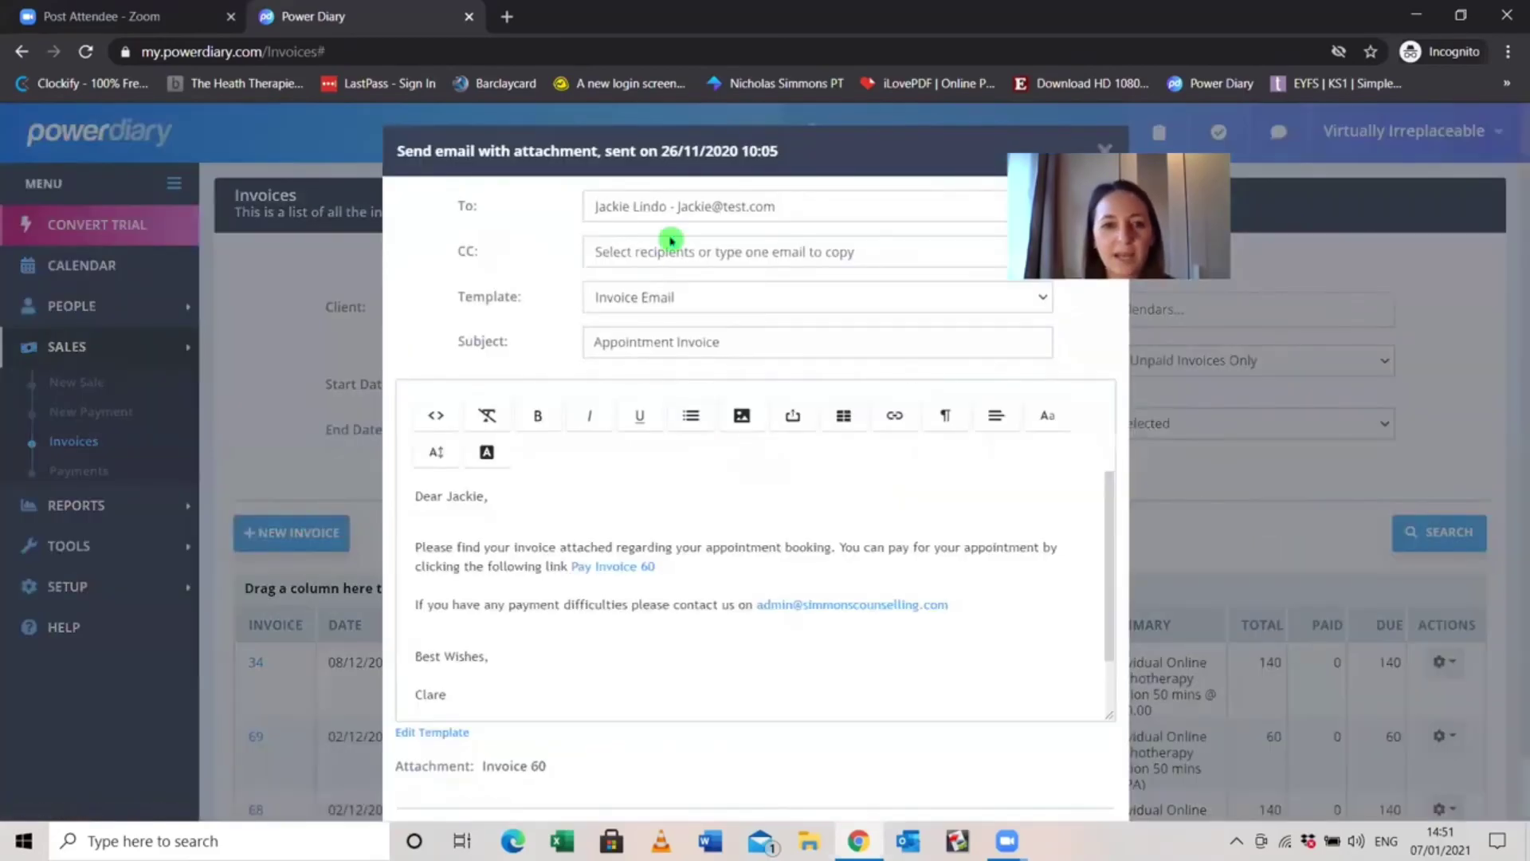
- Switch invoice 60's email to the Overdue Invoice Reminder (email) template, review it, and close unsent
click(655, 298)
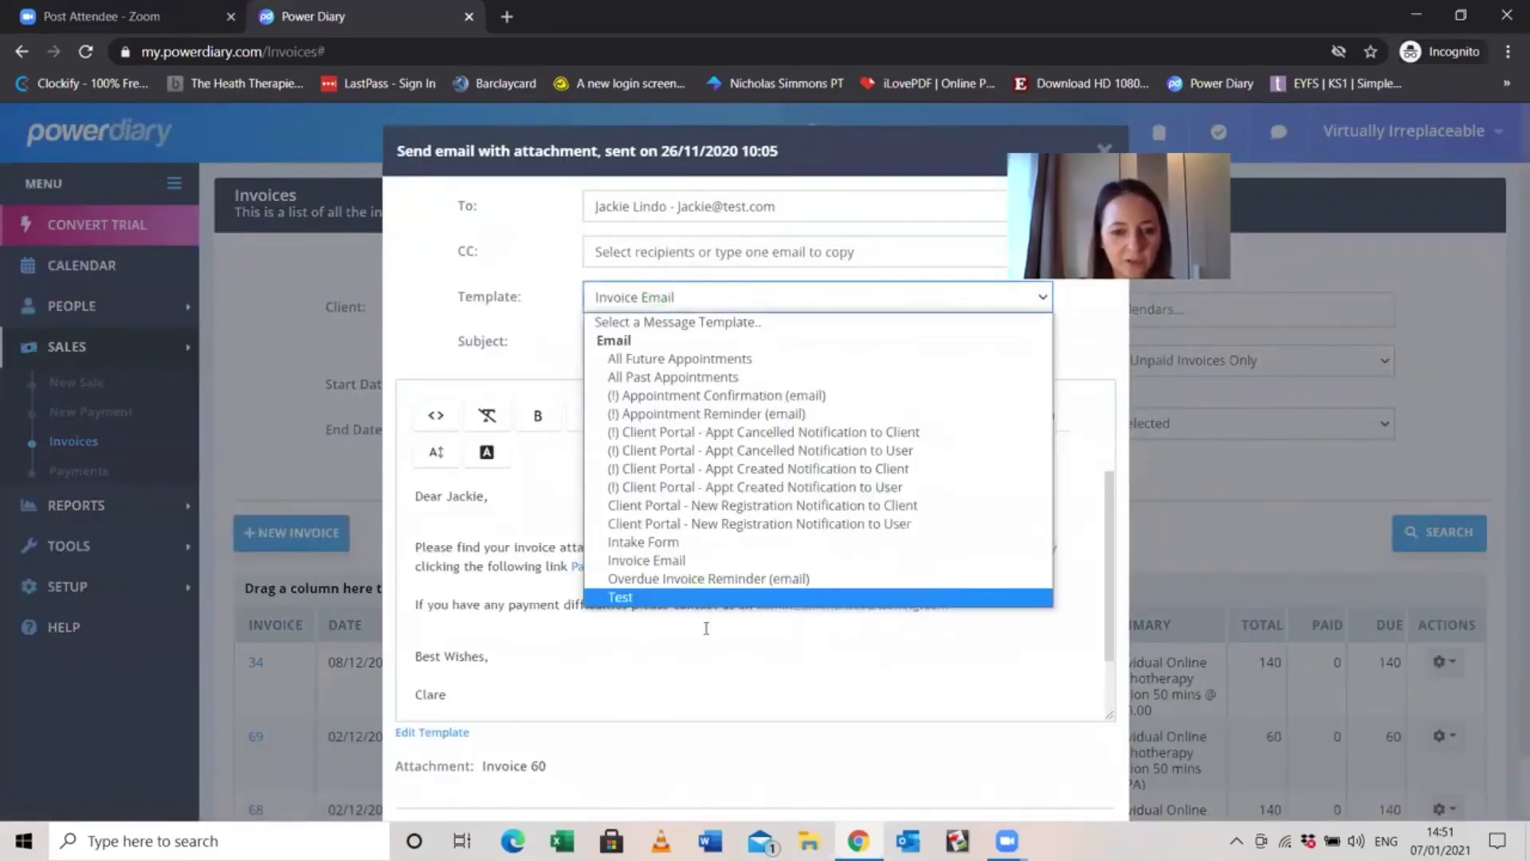
click(707, 581)
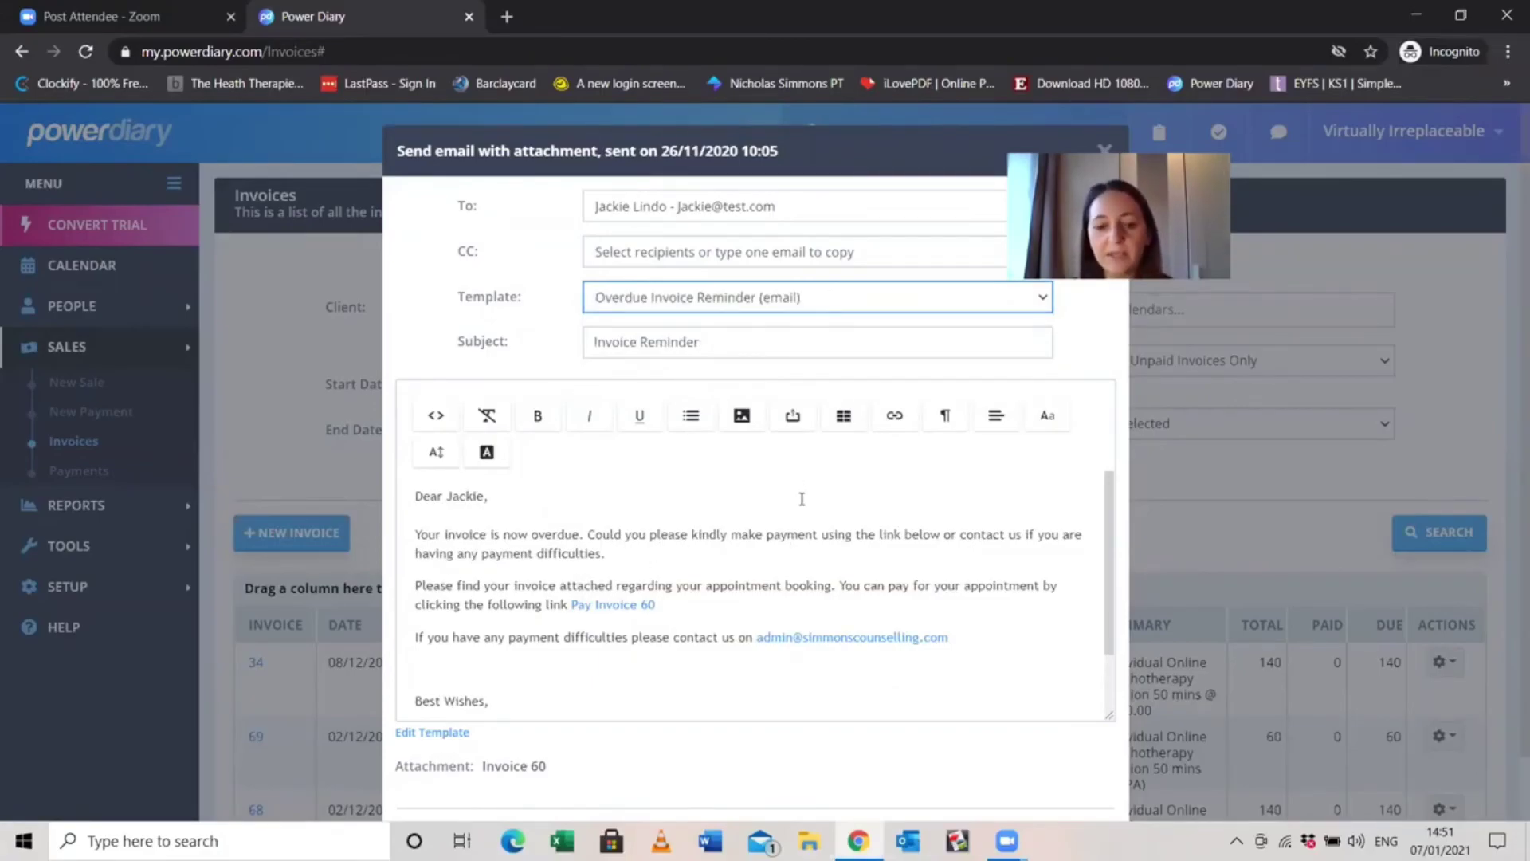
scroll(801, 498, down, 2)
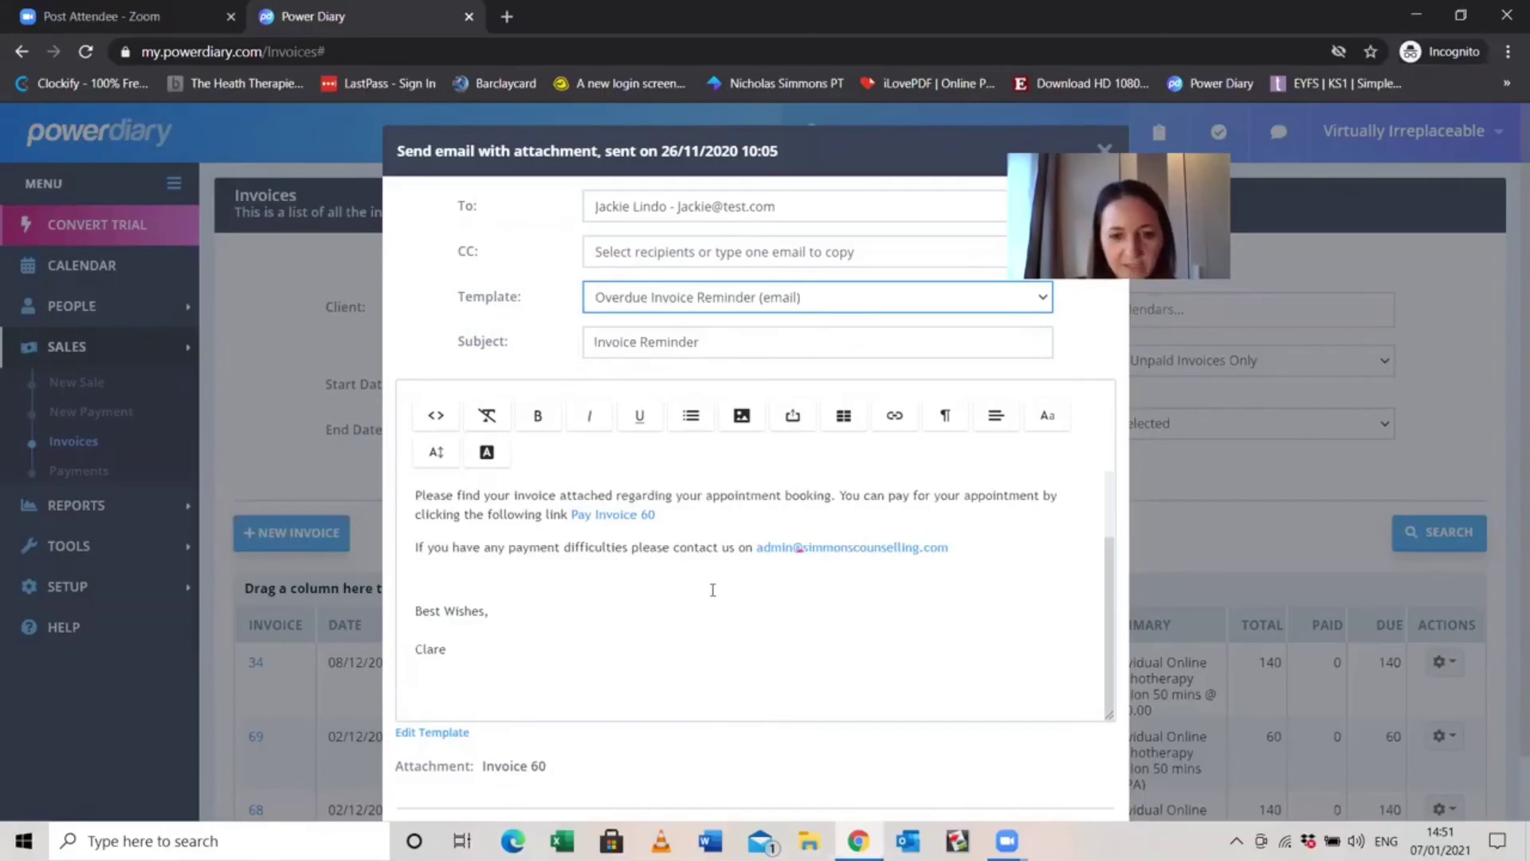
scroll(713, 590, down, 2)
scroll(985, 159, up, 2)
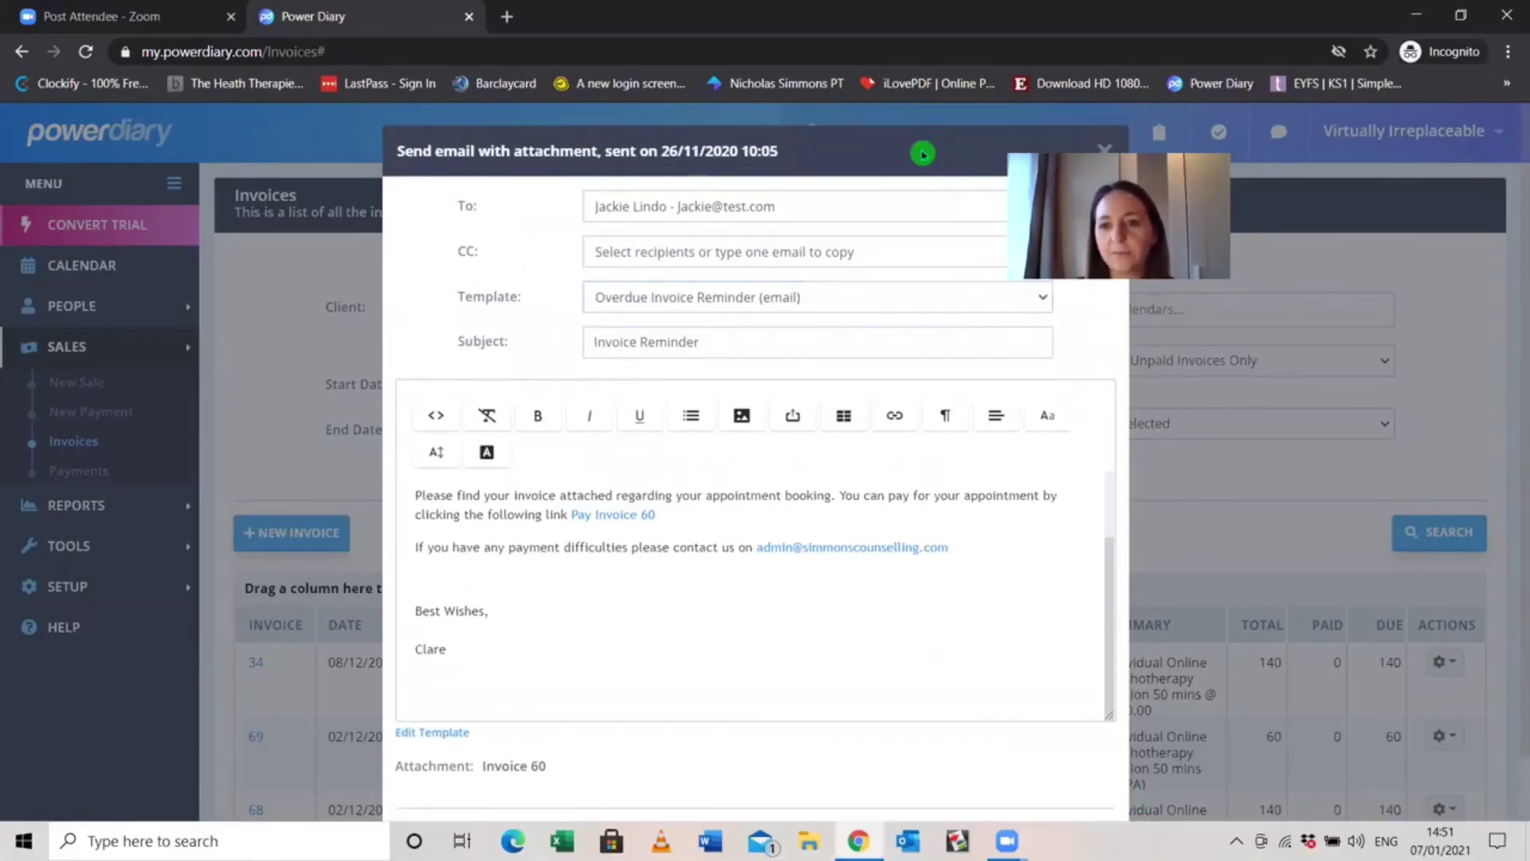
click(1104, 151)
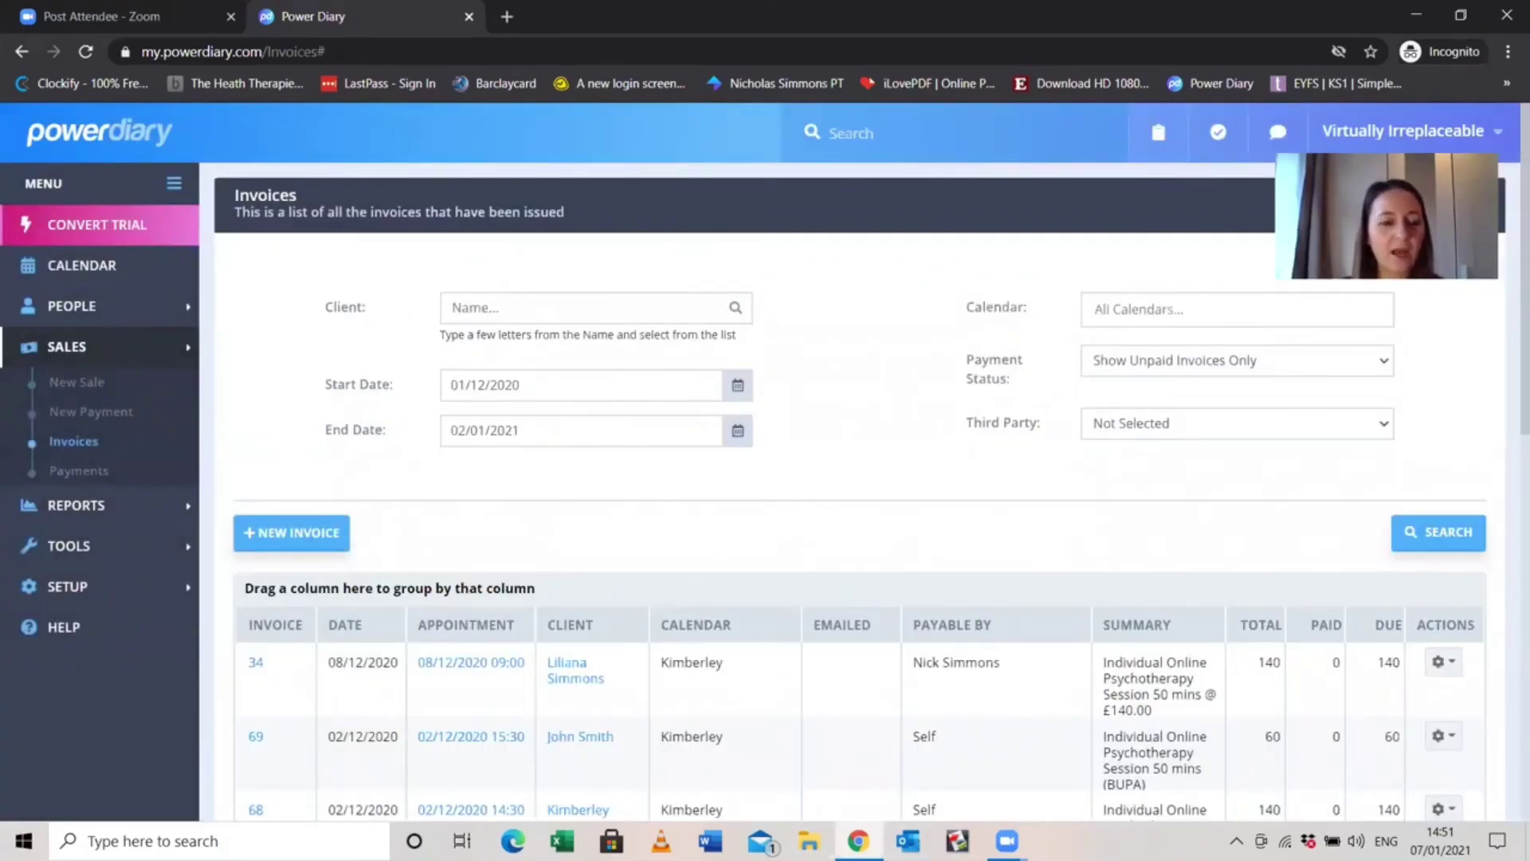
- Open the Instant Answers help panel from Help in the sidebar
click(223, 571)
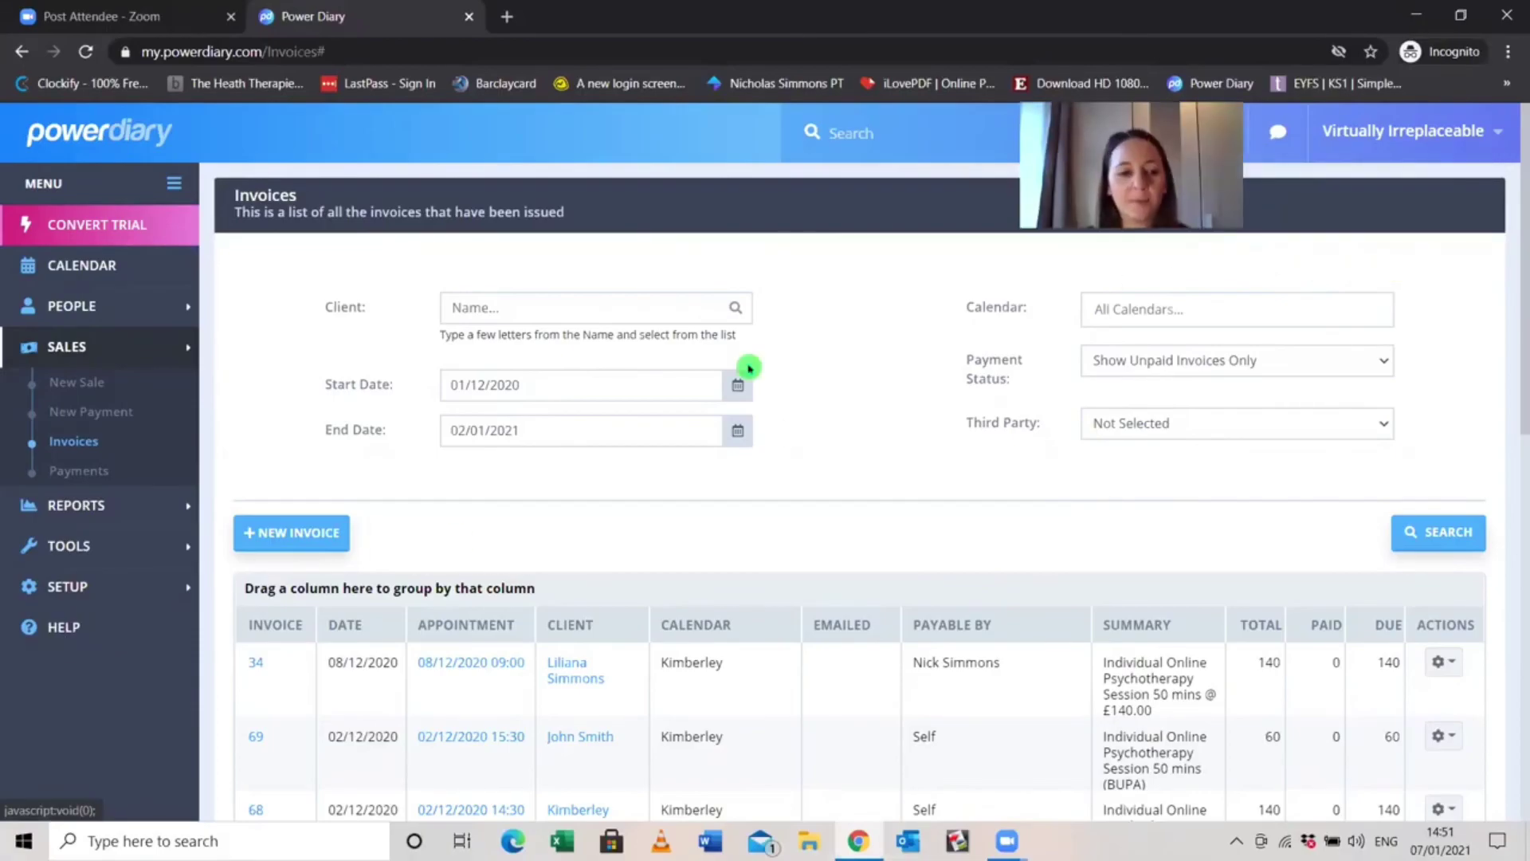
click(72, 628)
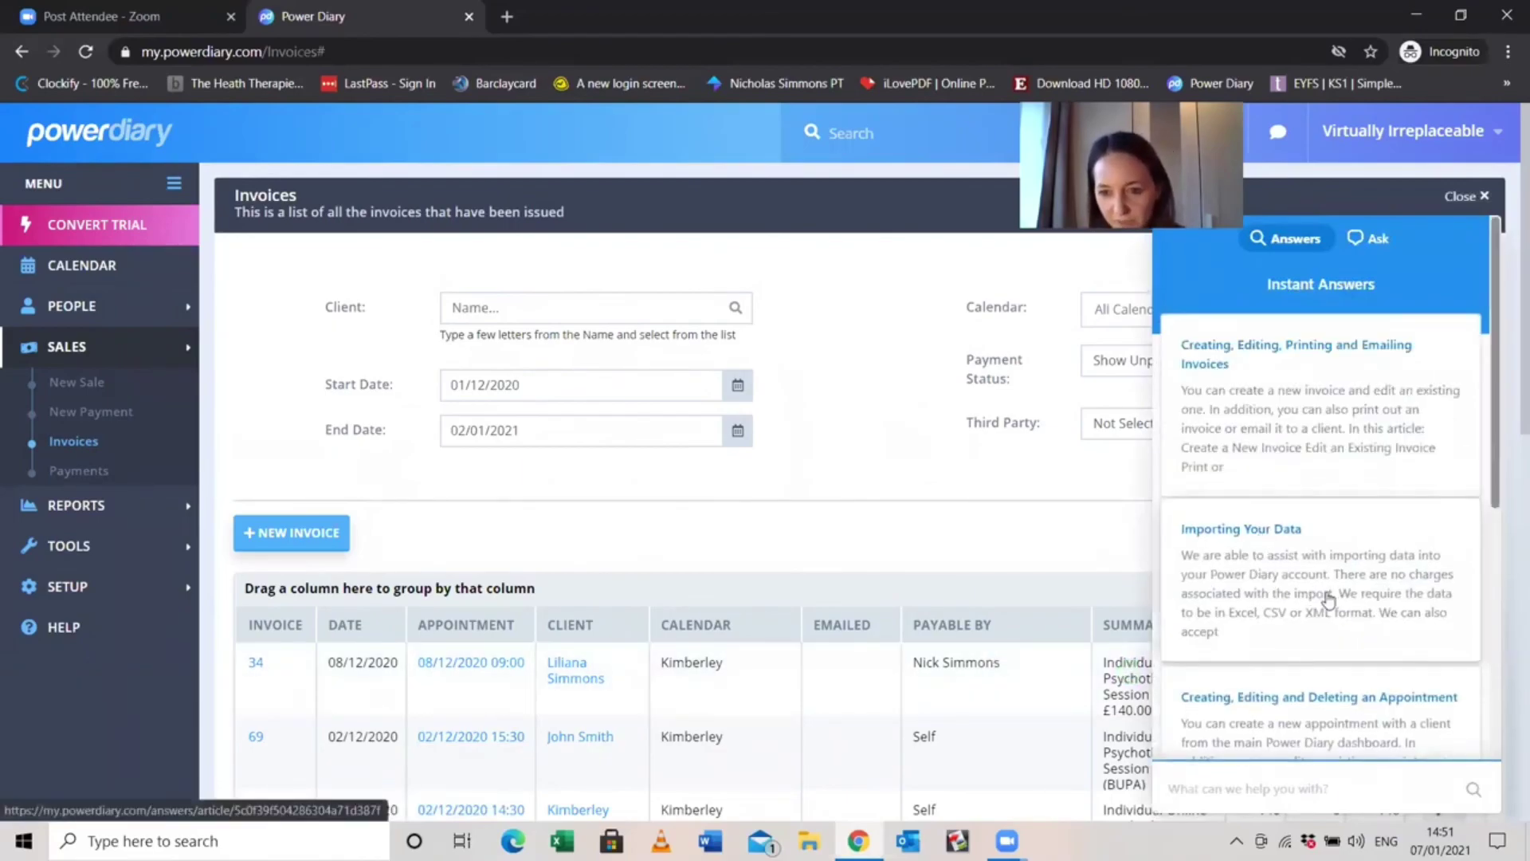
- Read the 'Importing Your Data' article down to its related Cliniko, Halaxy and Coreplus articles
click(1255, 532)
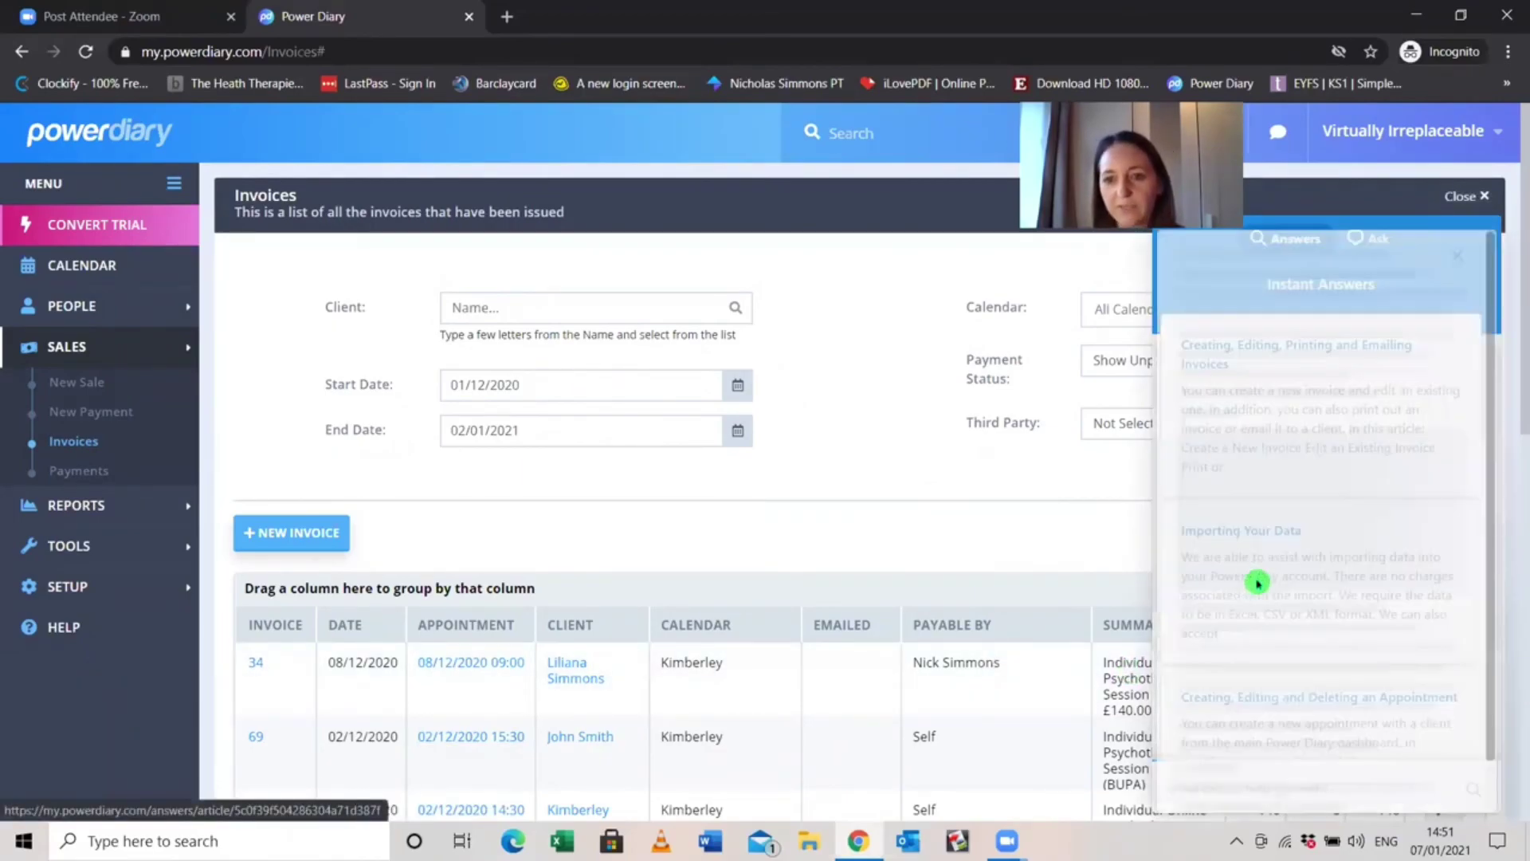
scroll(1288, 379, down, 6)
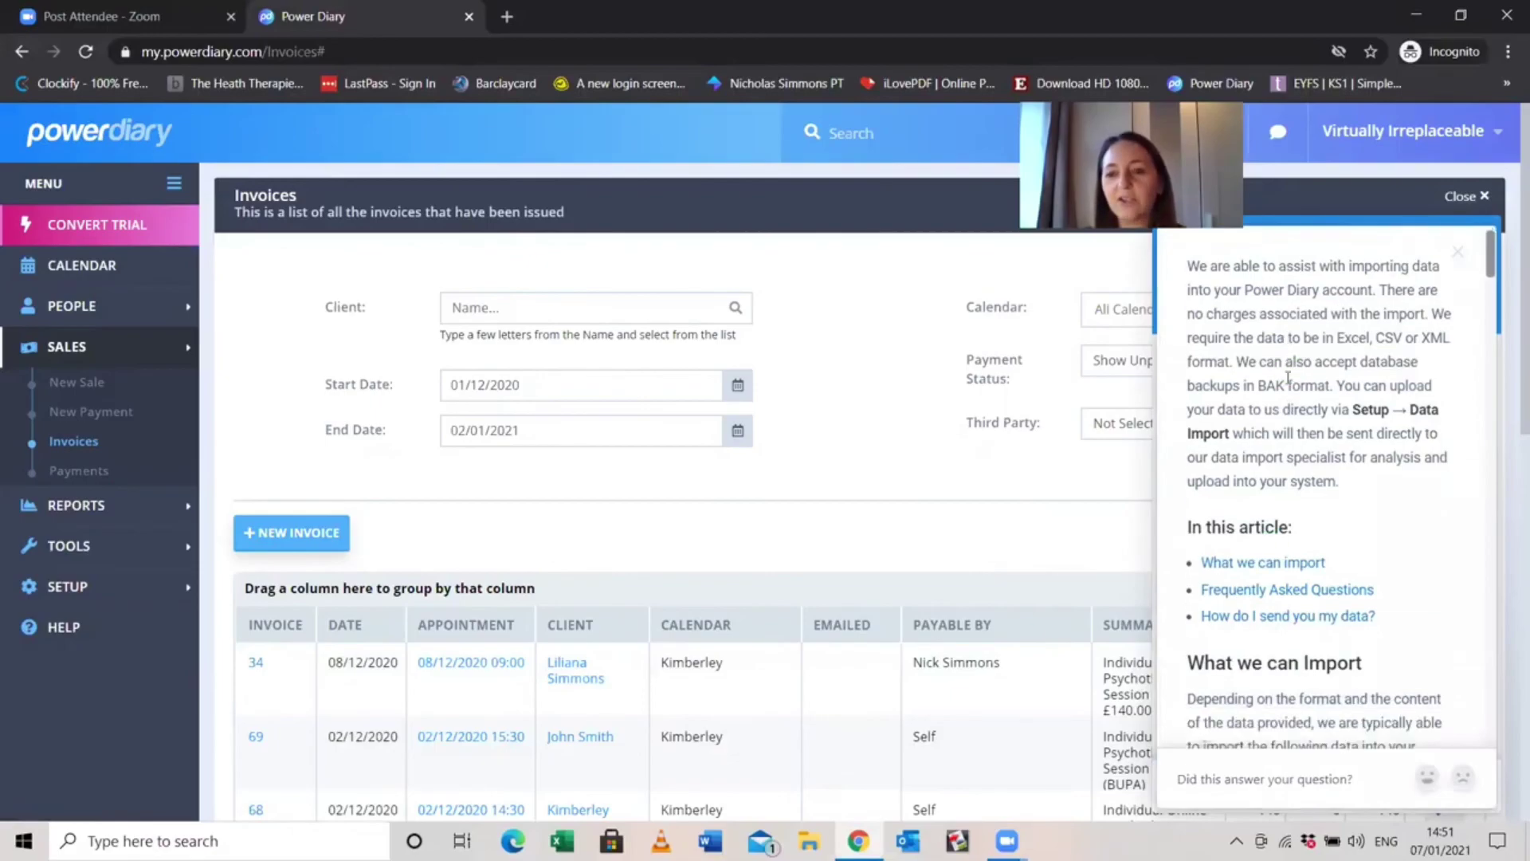
scroll(1282, 390, down, 9)
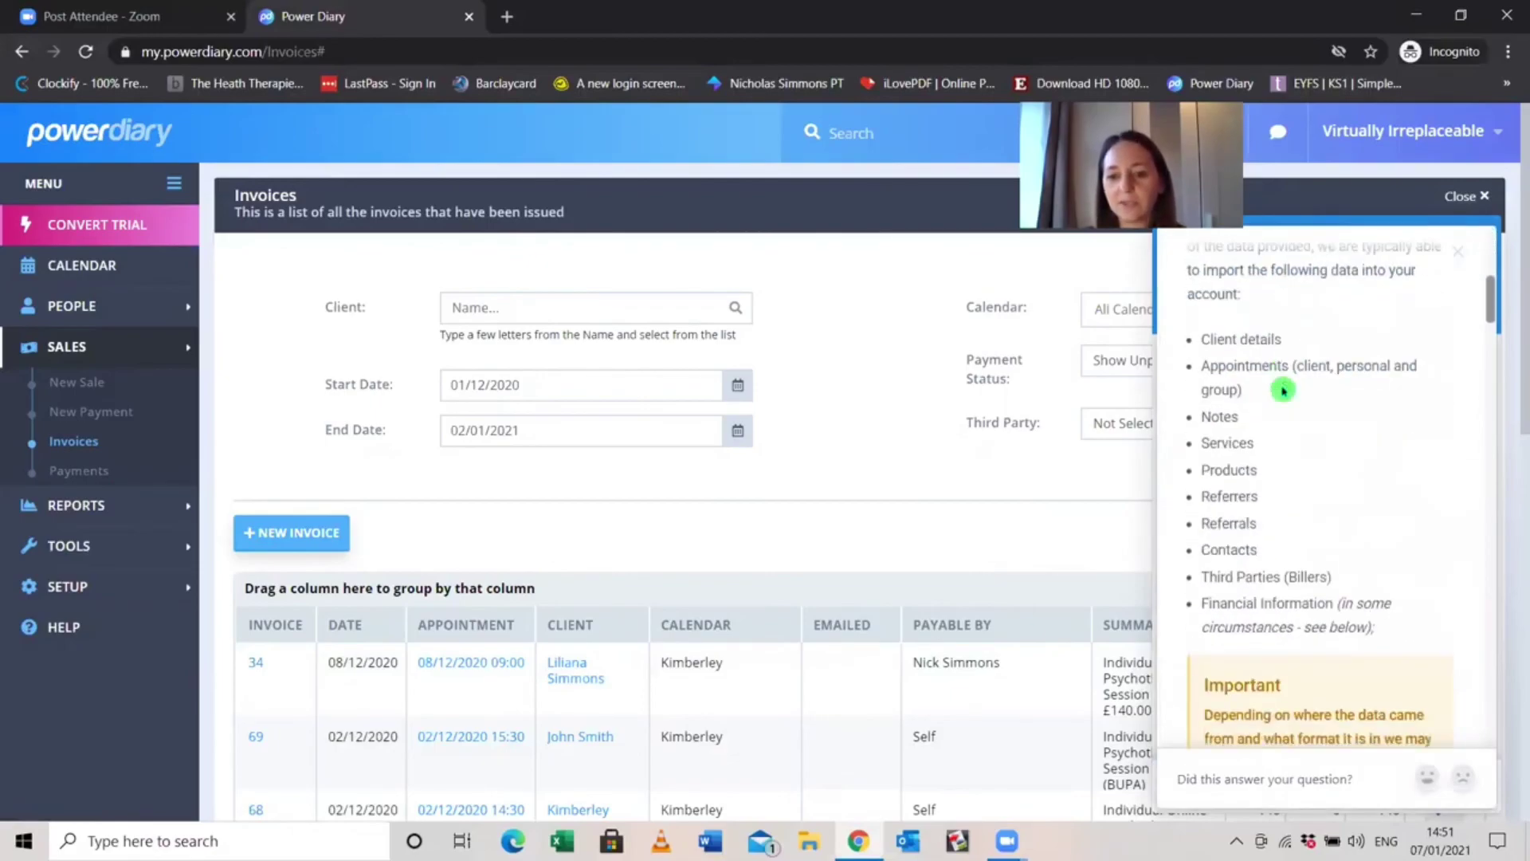
scroll(1282, 401, down, 9)
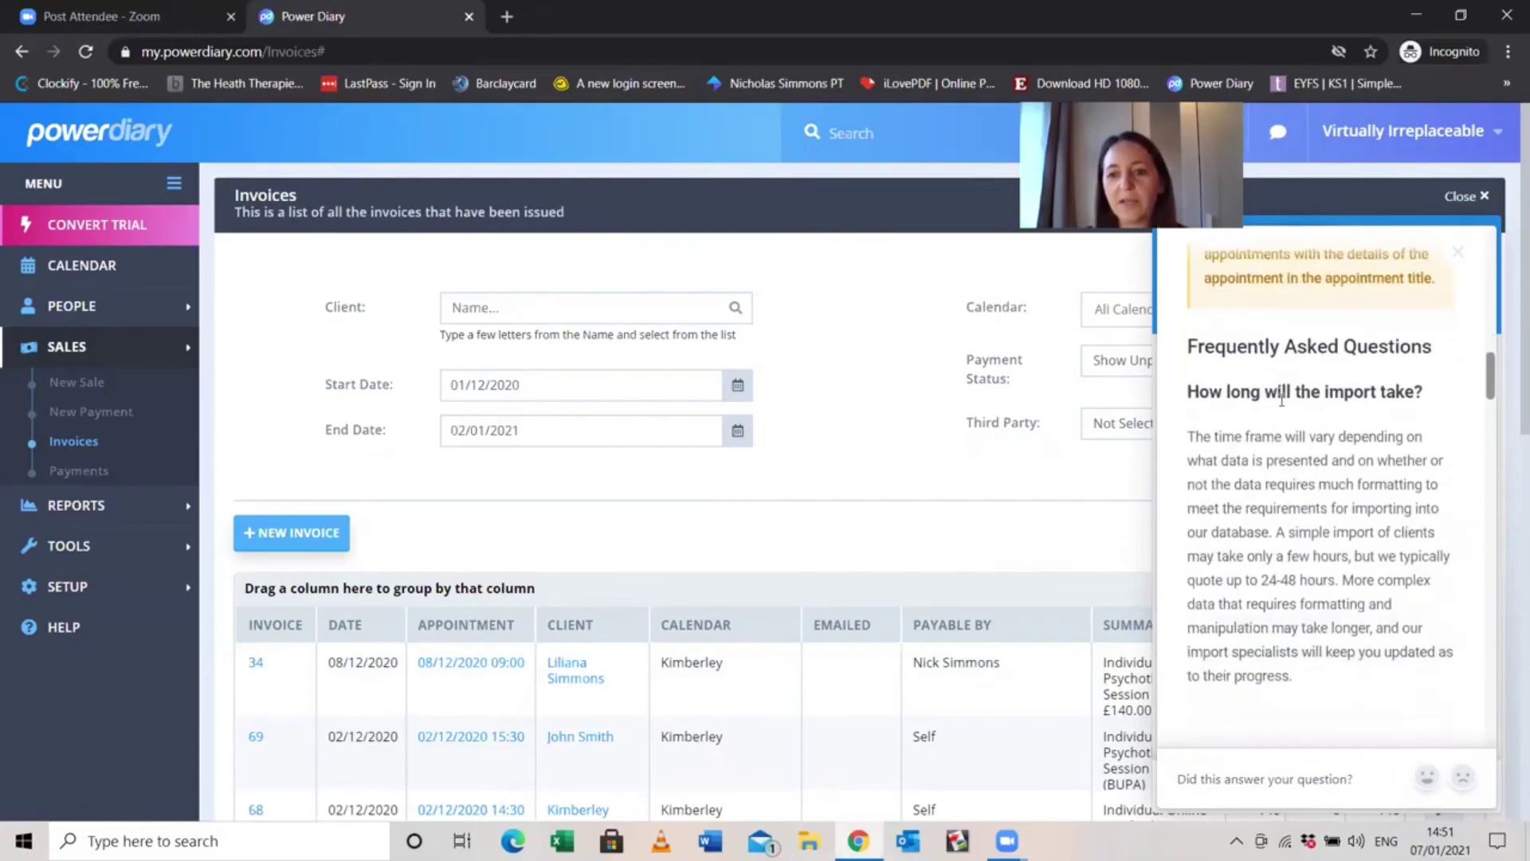
scroll(1277, 435, down, 15)
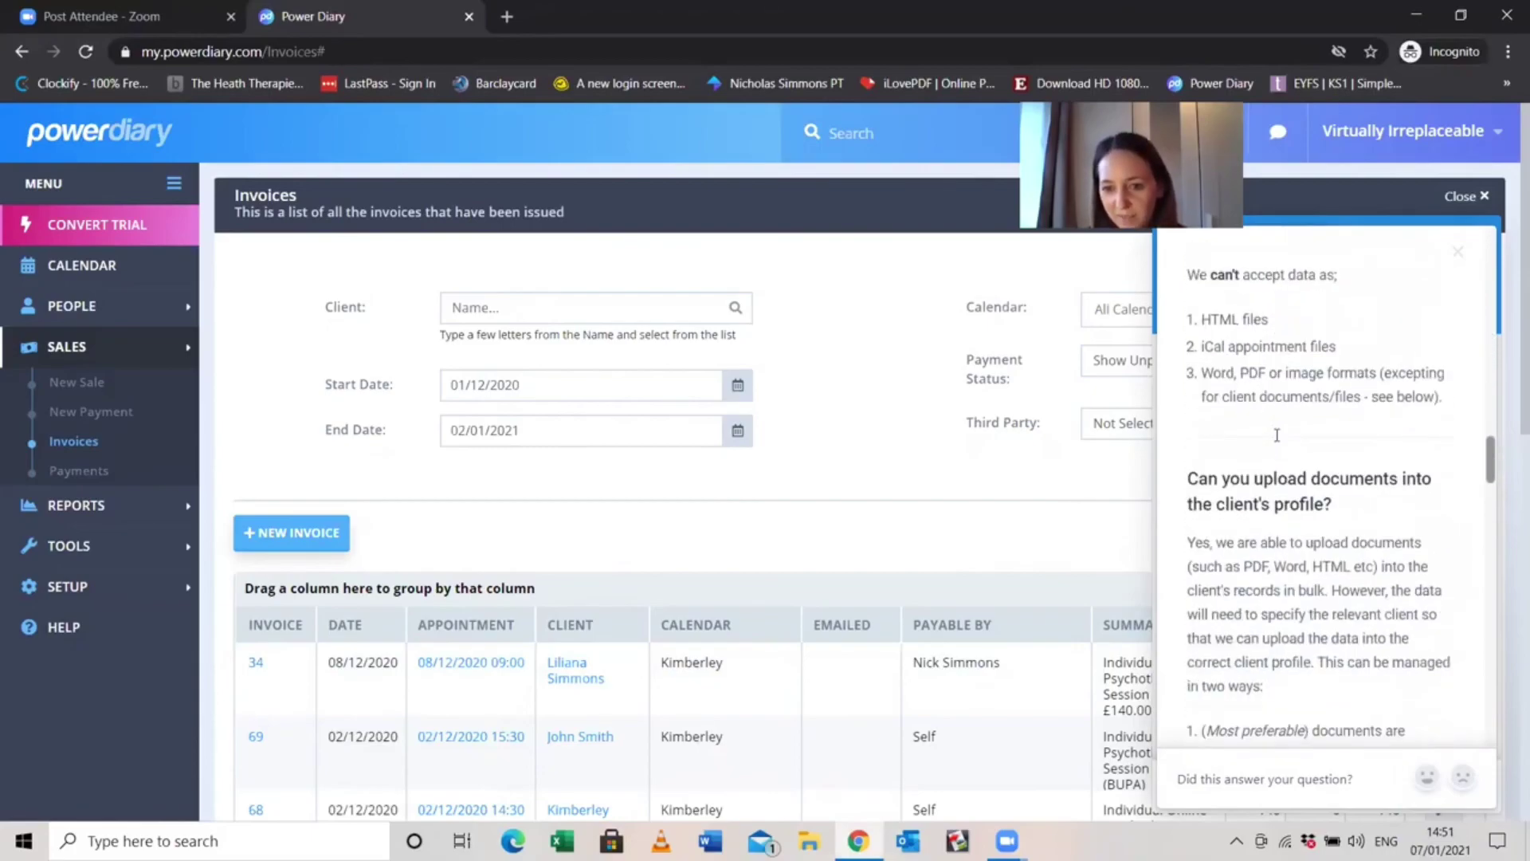
scroll(1276, 434, down, 14)
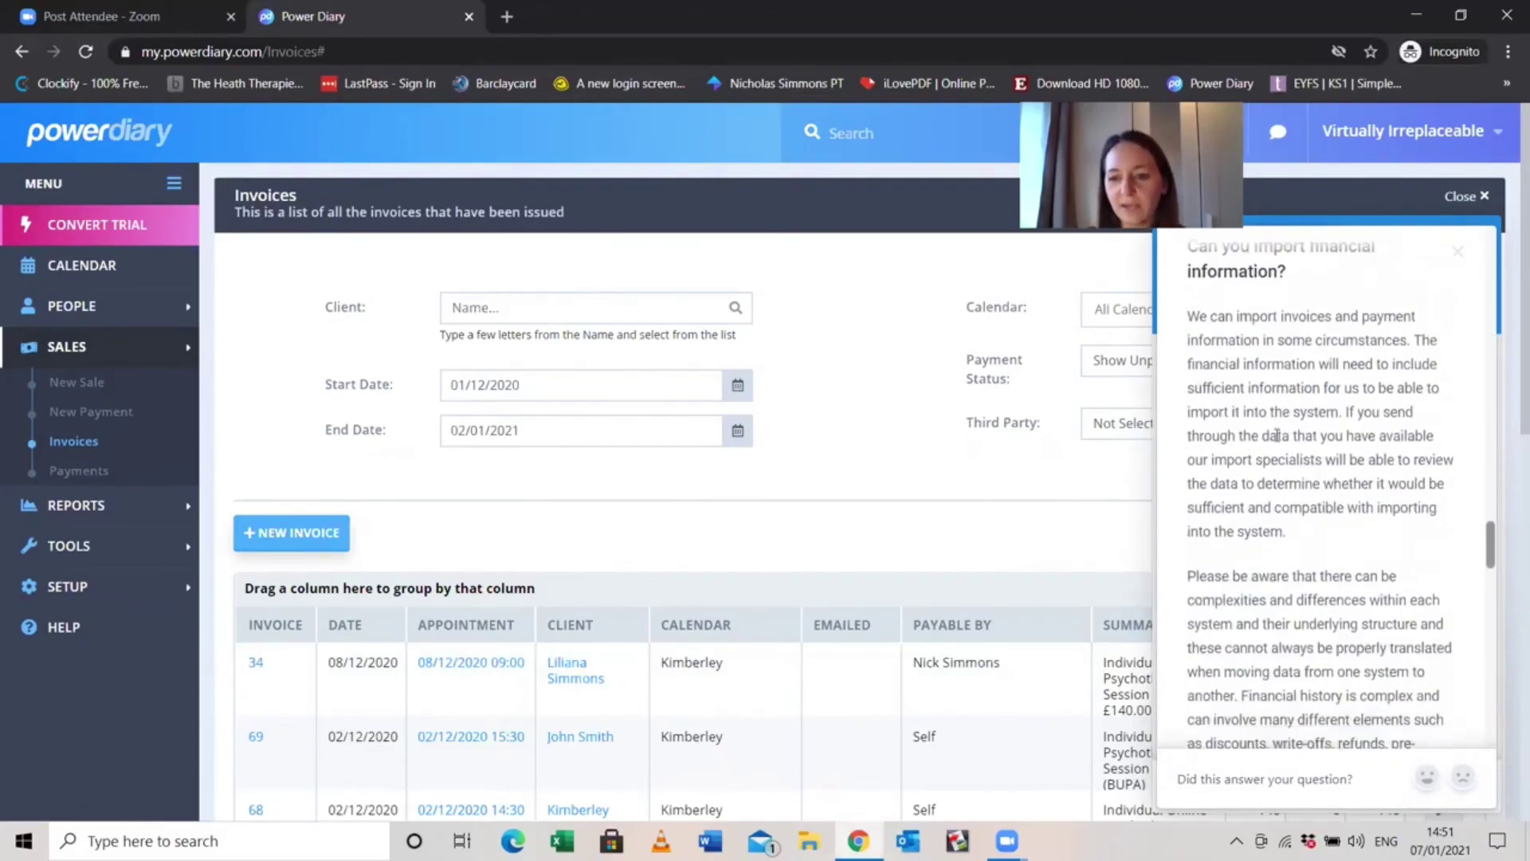
scroll(1275, 435, down, 5)
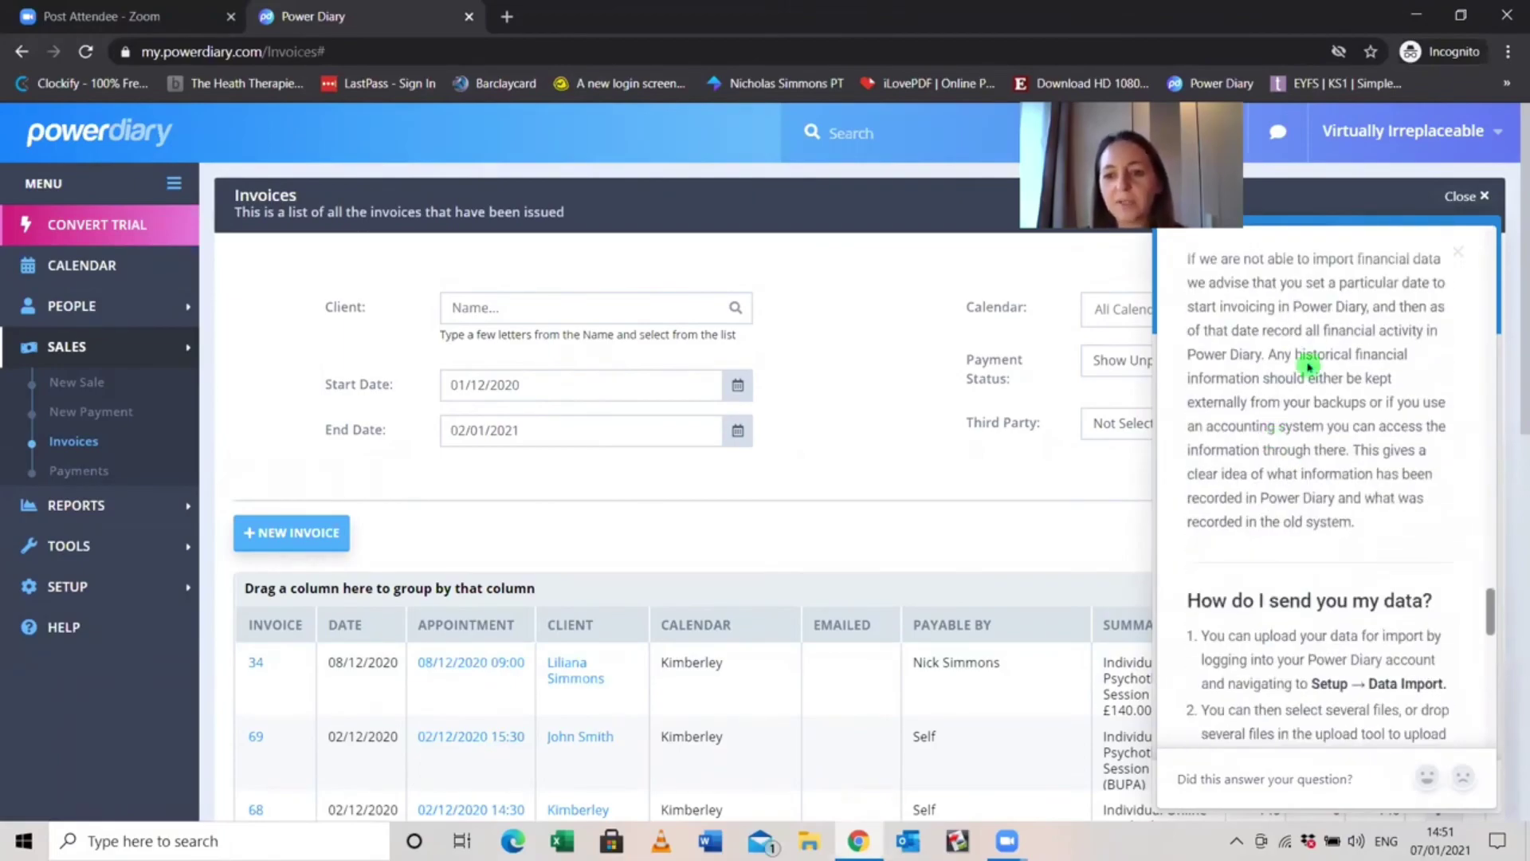
scroll(1308, 365, down, 5)
scroll(1373, 584, down, 15)
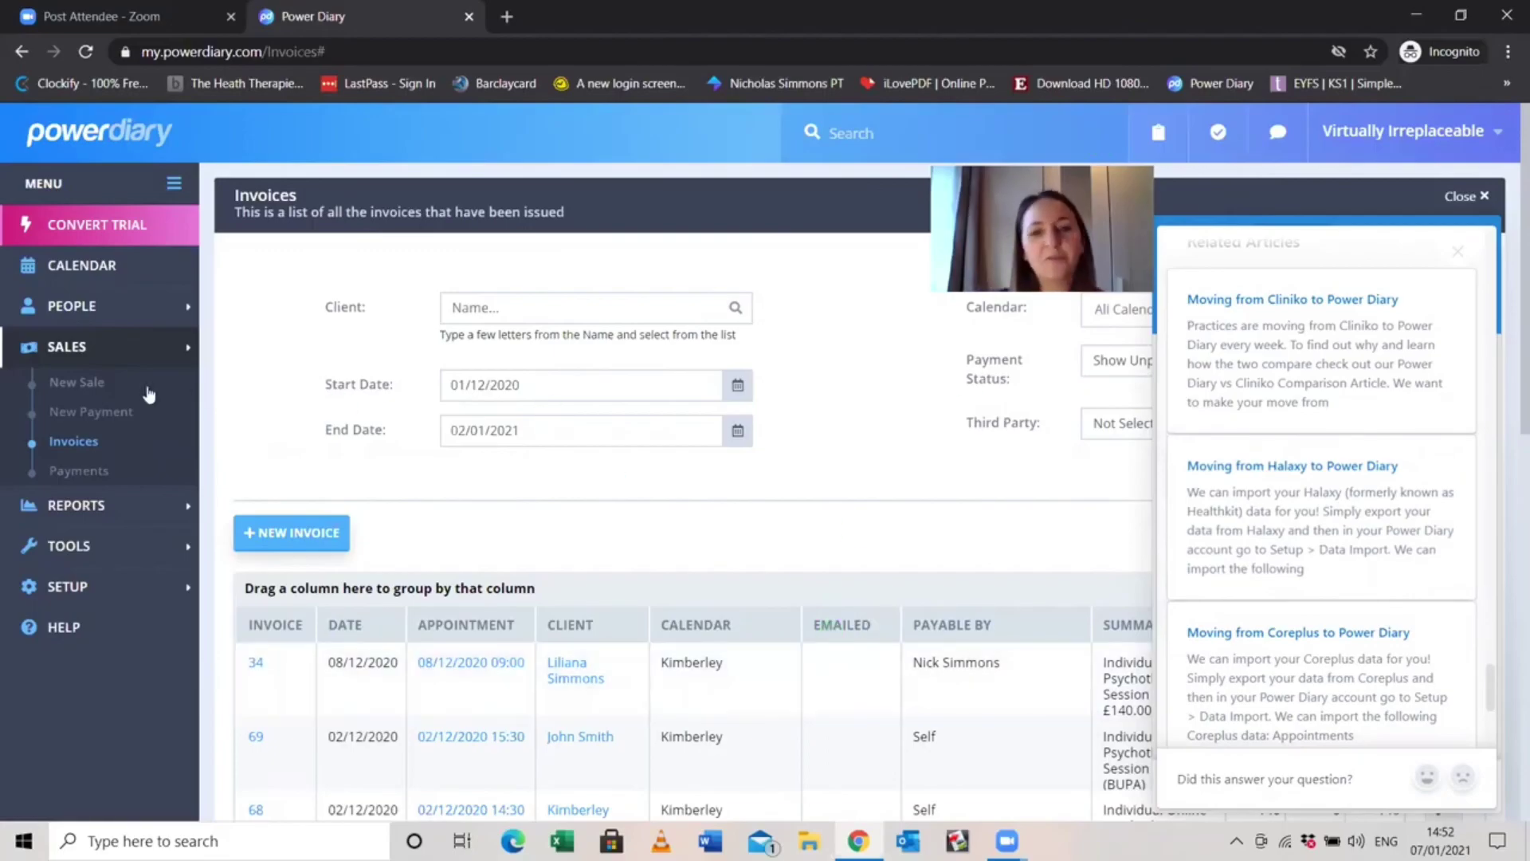
click(315, 544)
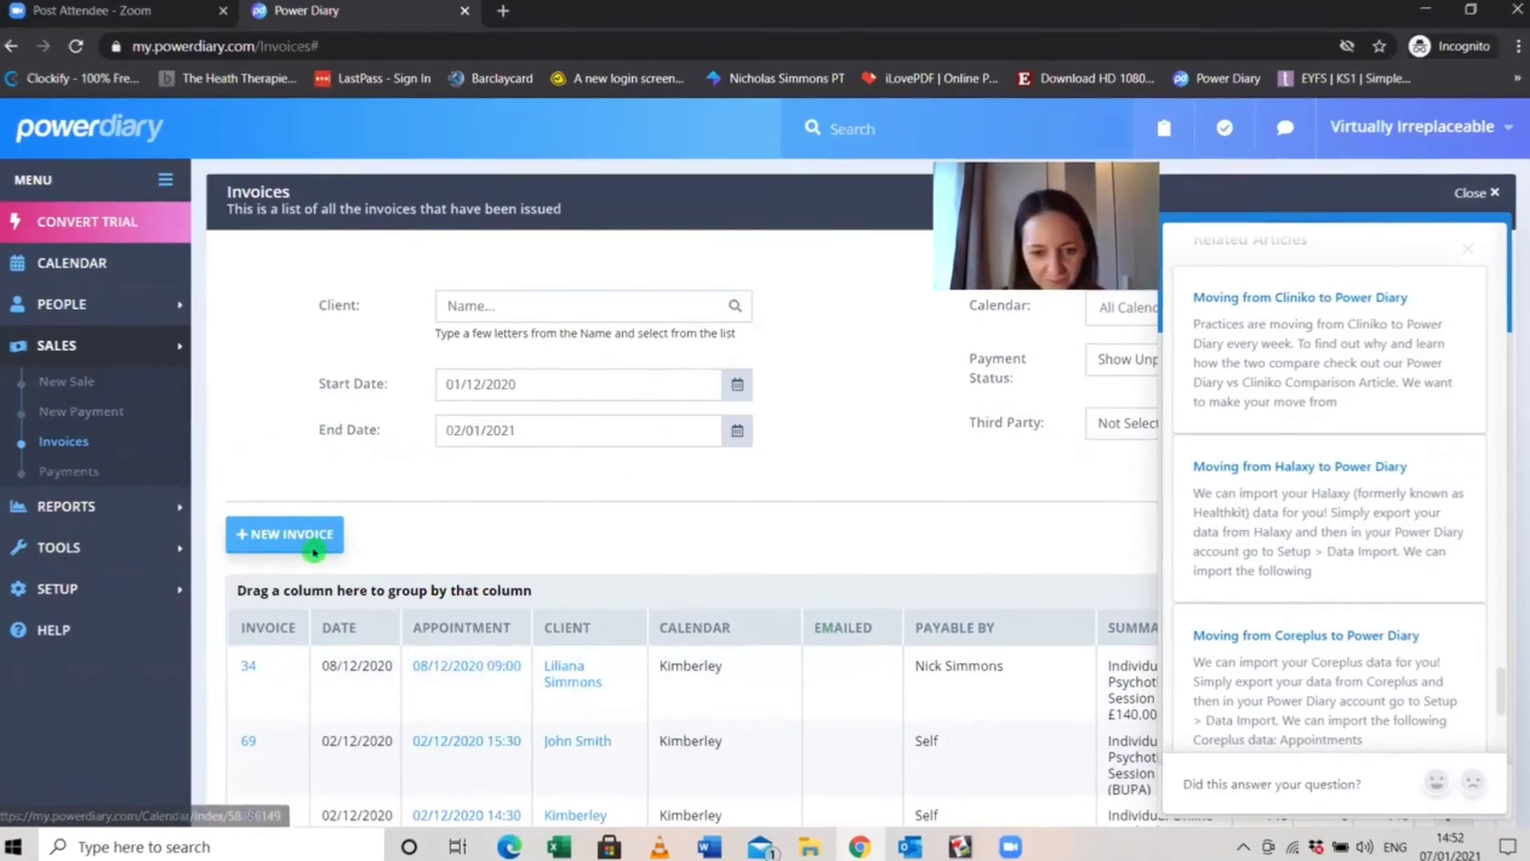